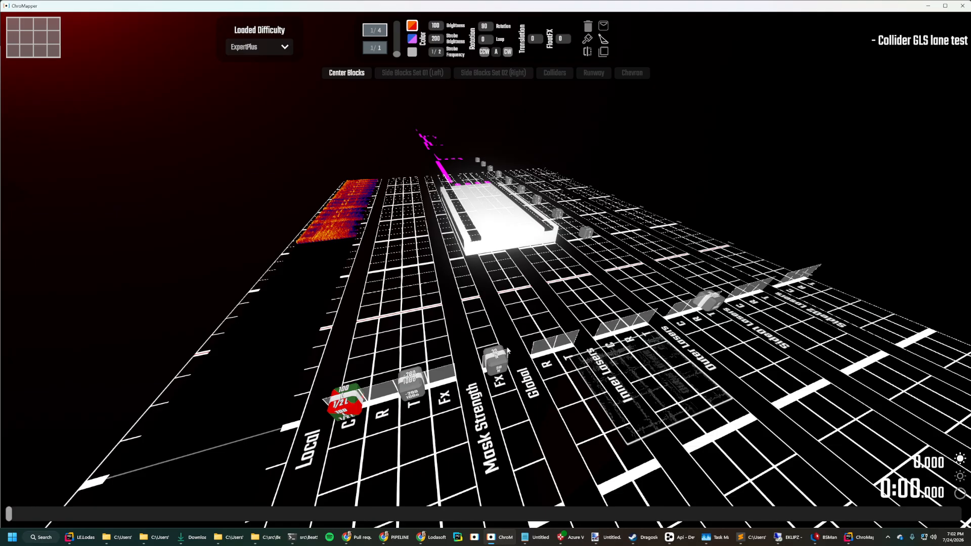
# Open the event box of the local colour event at beat 0 and examine its custom colour data as JSON.
pyautogui.moveTo(504, 361); pyautogui.dragTo(528, 358, button='right')
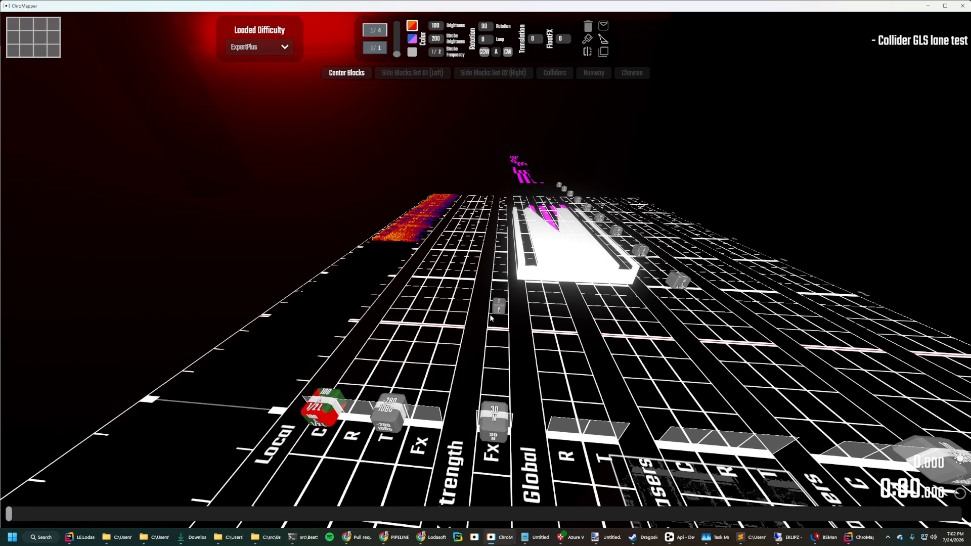
pyautogui.click(328, 429)
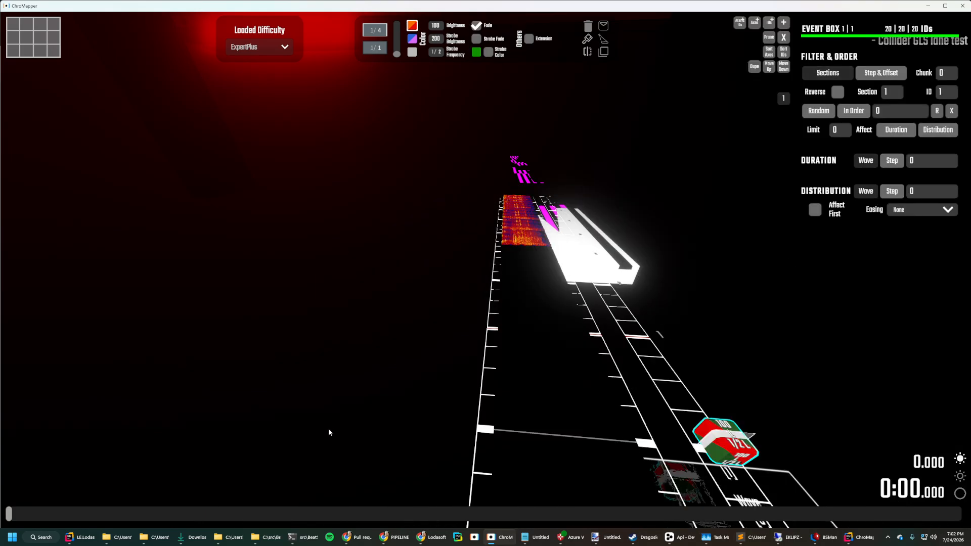
pyautogui.moveTo(328, 428); pyautogui.dragTo(579, 423, button='right')
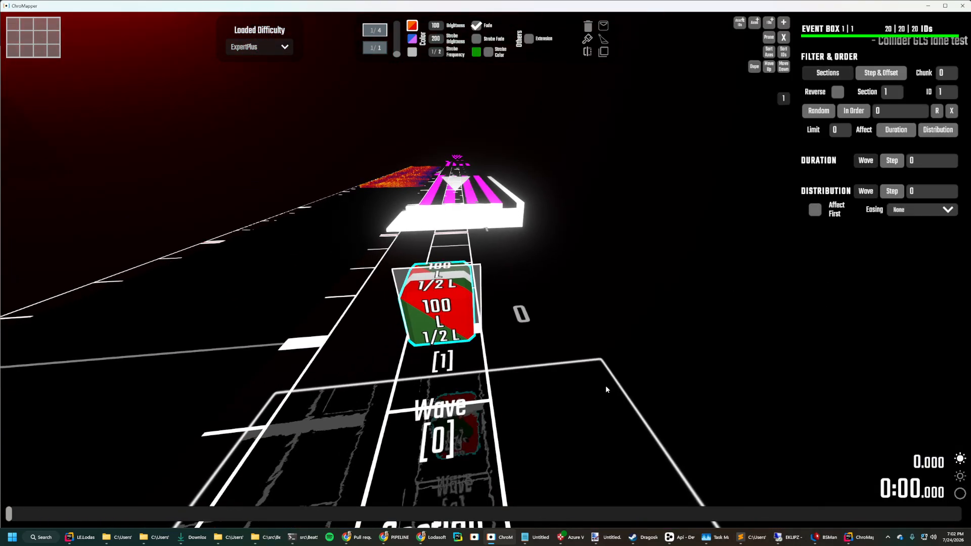
pyautogui.press('n')
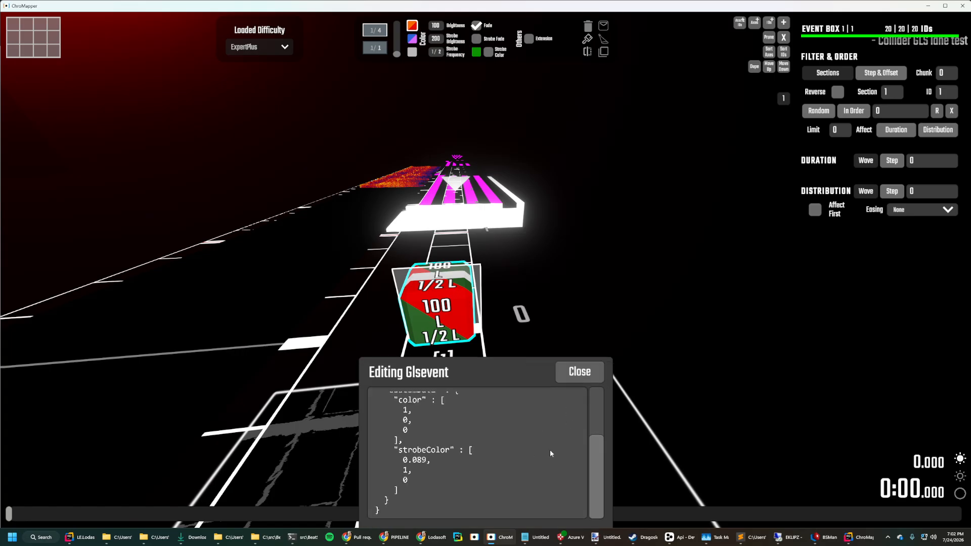
pyautogui.scroll(5, 536, 455)
pyautogui.scroll(-3, 517, 482)
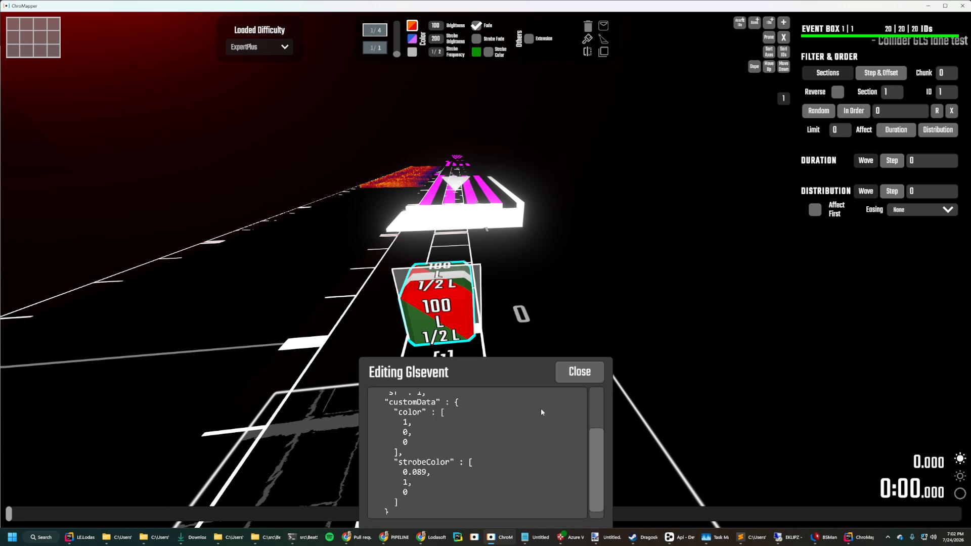
pyautogui.click(579, 371)
# Preview the song's lighting up to beat 4, and return to beat 0.5 to inspect the red-and-green event.
pyautogui.moveTo(579, 372); pyautogui.dragTo(526, 303, button='right')
pyautogui.press('w')
pyautogui.press('s')
pyautogui.moveTo(456, 272); pyautogui.dragTo(339, 277, button='right')
pyautogui.press('space')
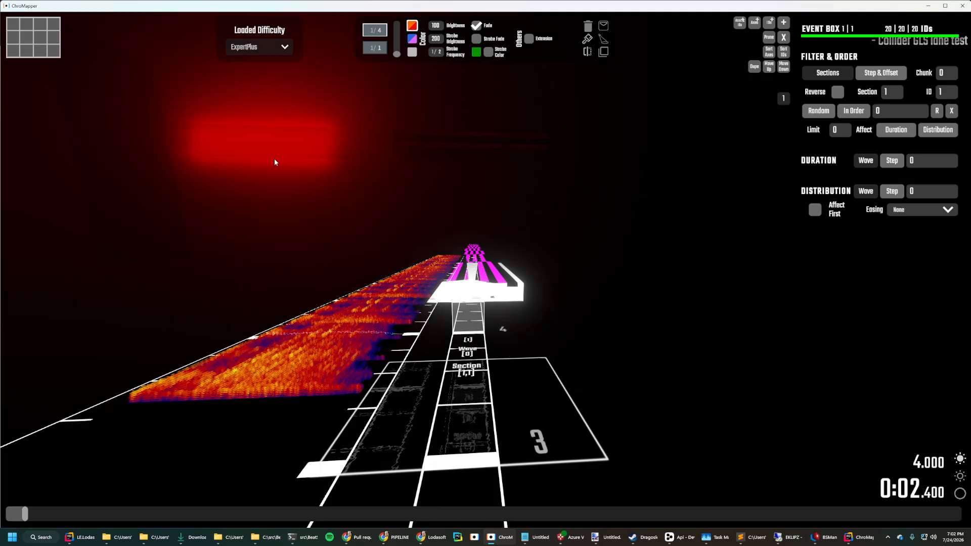
pyautogui.scroll(-16, 291, 175)
pyautogui.scroll(2, 331, 251)
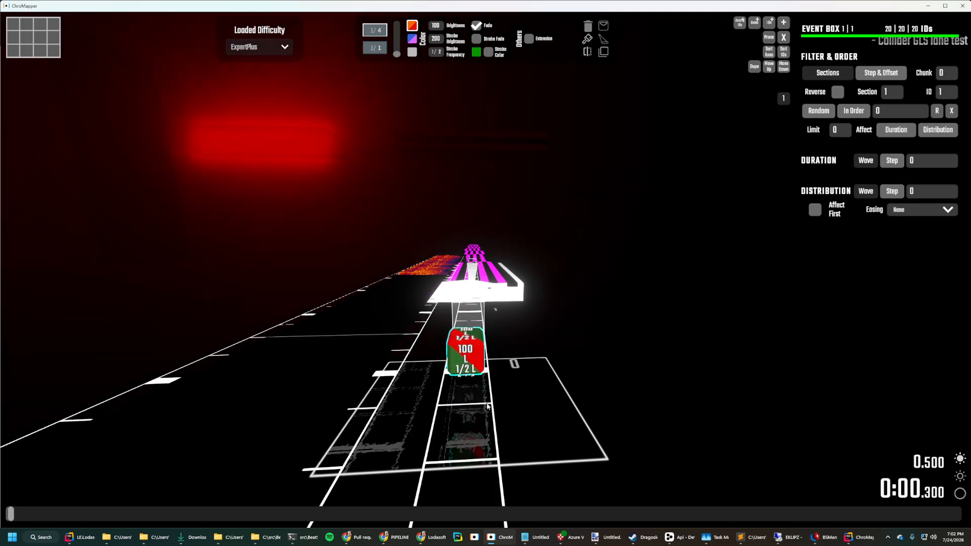
pyautogui.moveTo(331, 251)
pyautogui.mouseDown(button='right')
pyautogui.moveTo(354, 268)
pyautogui.moveTo(323, 265)
pyautogui.mouseUp(button='right')
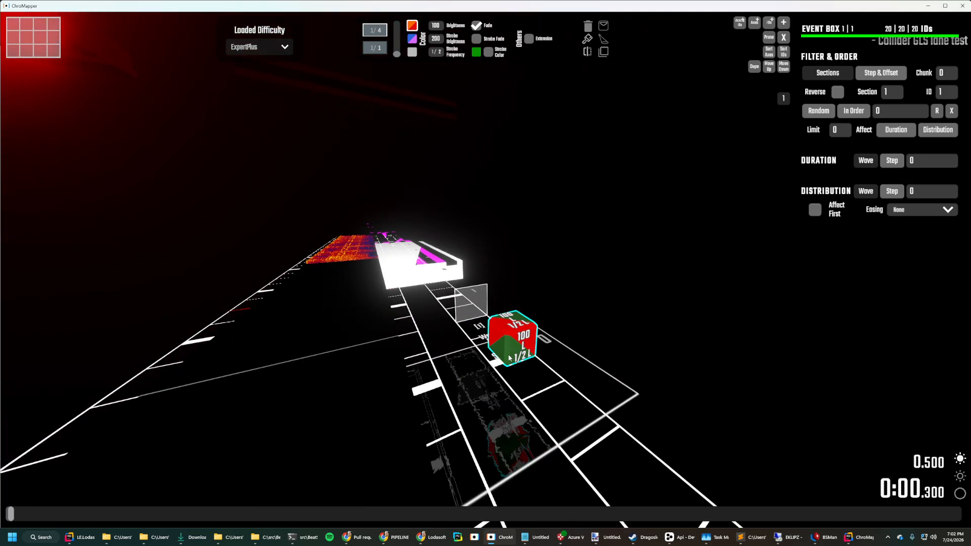
pyautogui.moveTo(509, 357); pyautogui.dragTo(517, 379, button='right')
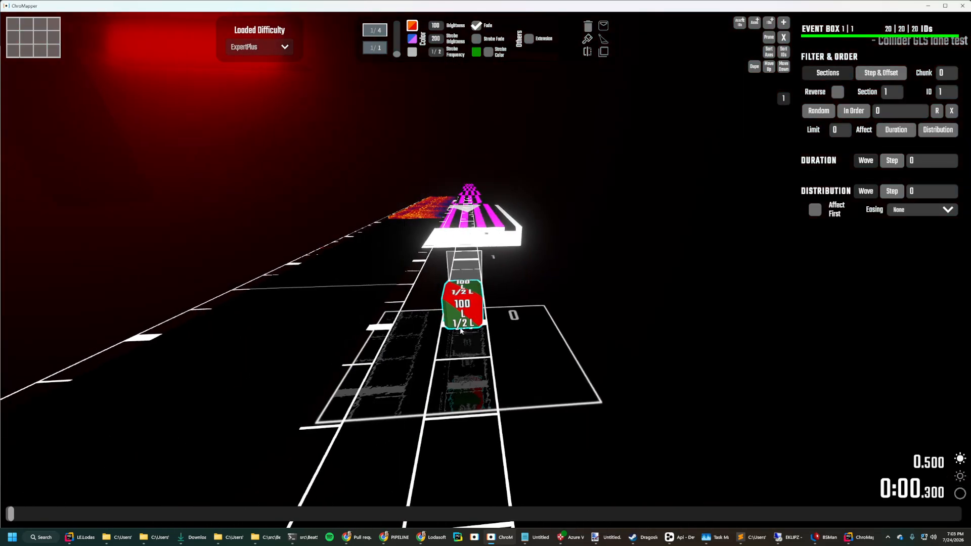
# Delete the custom data with its color and strobeColor values from the event's JSON, leaving "sf" : 1 as the last property.
pyautogui.press('n')
pyautogui.scroll(3, 450, 451)
pyautogui.scroll(-3, 451, 451)
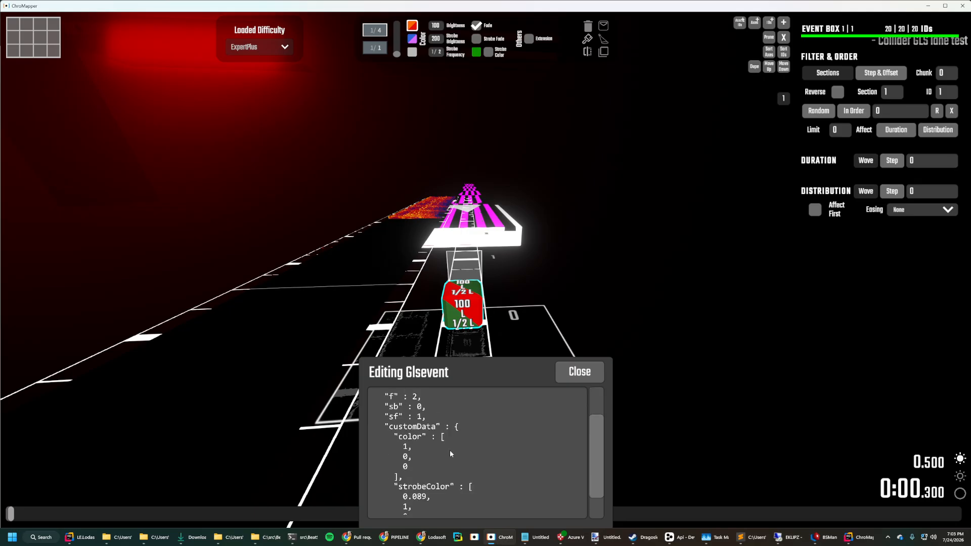
pyautogui.moveTo(414, 499); pyautogui.dragTo(466, 403)
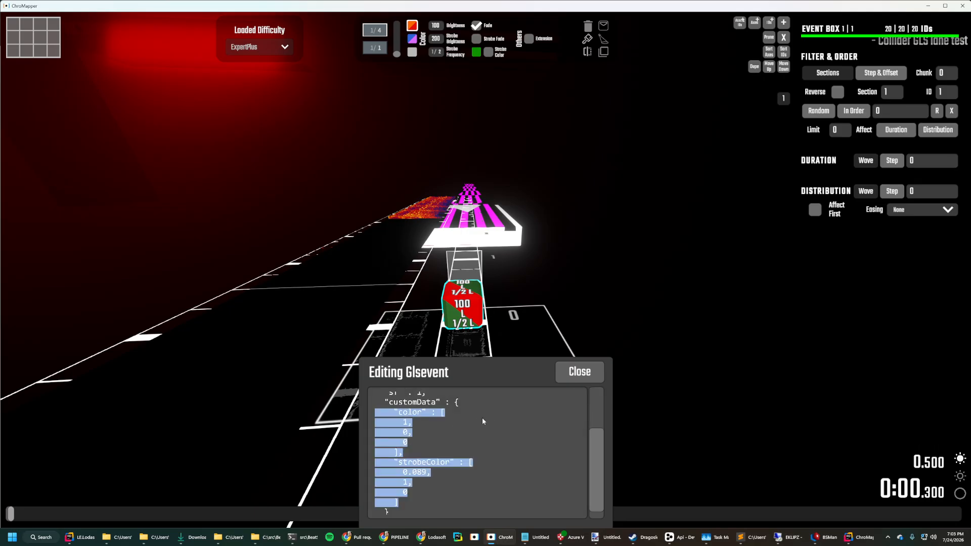
pyautogui.press('BackSpace')
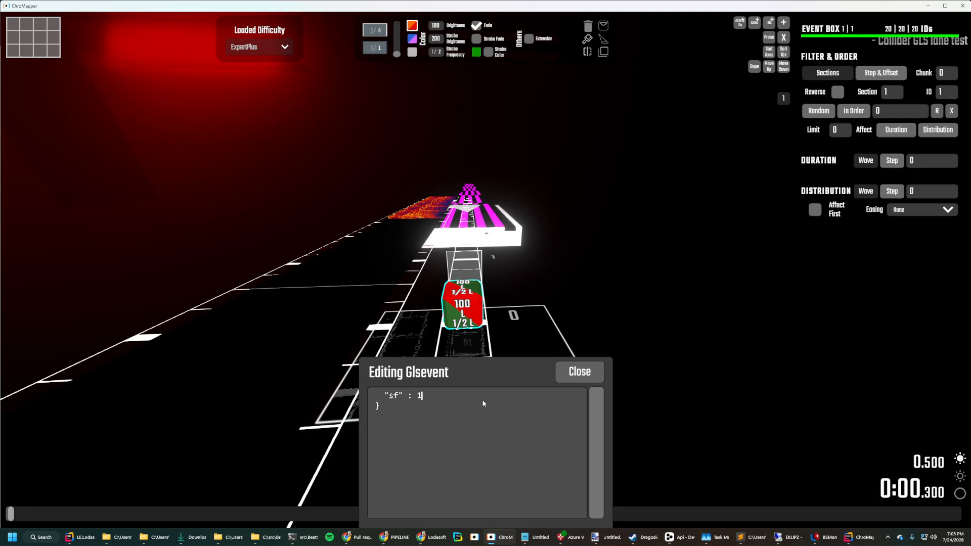
pyautogui.click(579, 372)
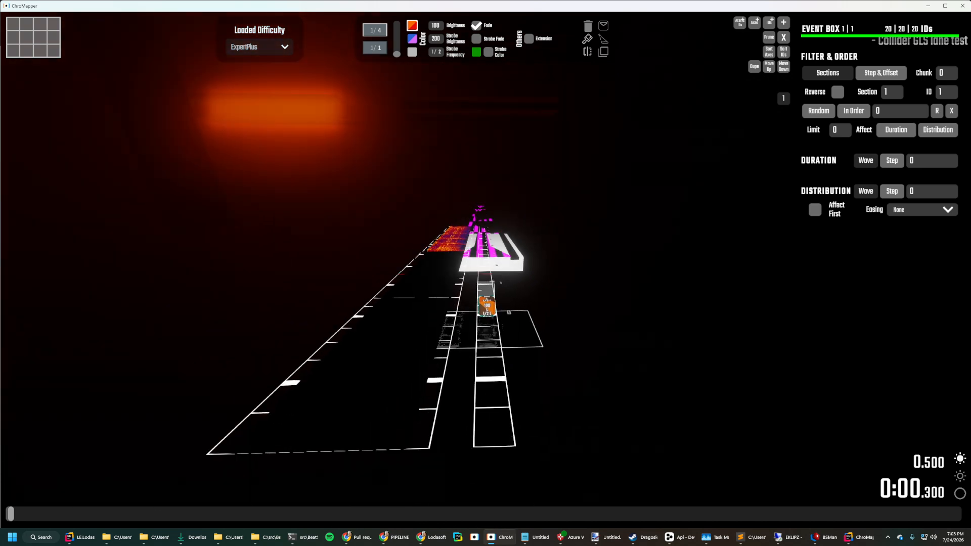
# Examine the orange event and the light it produces from several angles.
pyautogui.press('w')
pyautogui.moveTo(509, 336); pyautogui.dragTo(508, 337, button='right')
pyautogui.press('a')
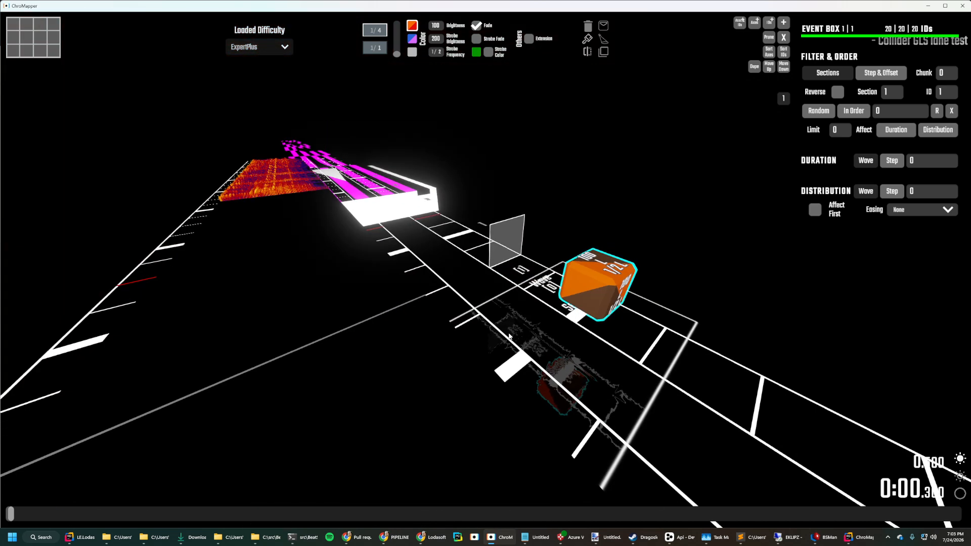
pyautogui.press('d')
pyautogui.moveTo(580, 322); pyautogui.dragTo(583, 329, button='right')
pyautogui.press('w')
pyautogui.press('s')
pyautogui.press('a')
pyautogui.press('w')
pyautogui.press('d')
pyautogui.press('w')
pyautogui.press('s')
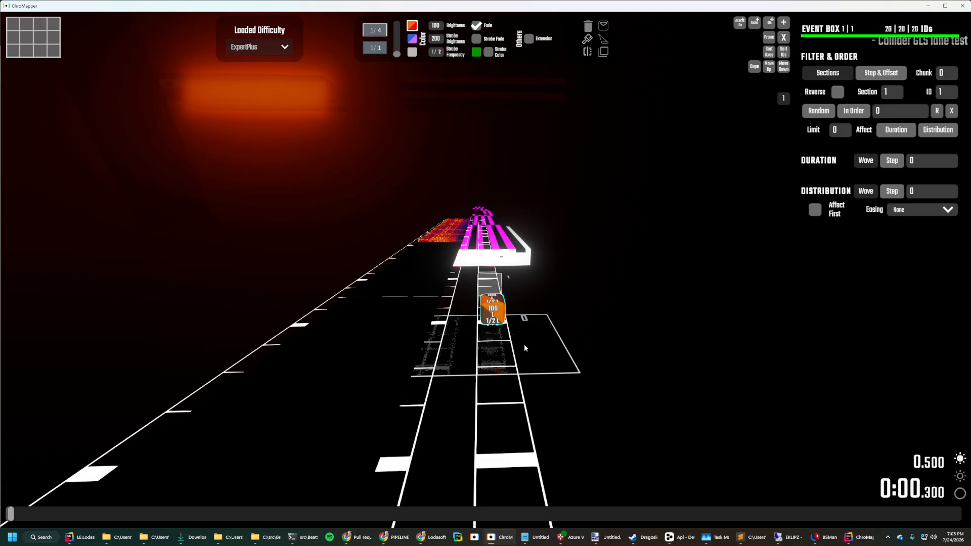
# Try a strobe frequency of 1/3 on the orange event and return it to 1/2.
pyautogui.moveTo(524, 344); pyautogui.dragTo(524, 344, button='right')
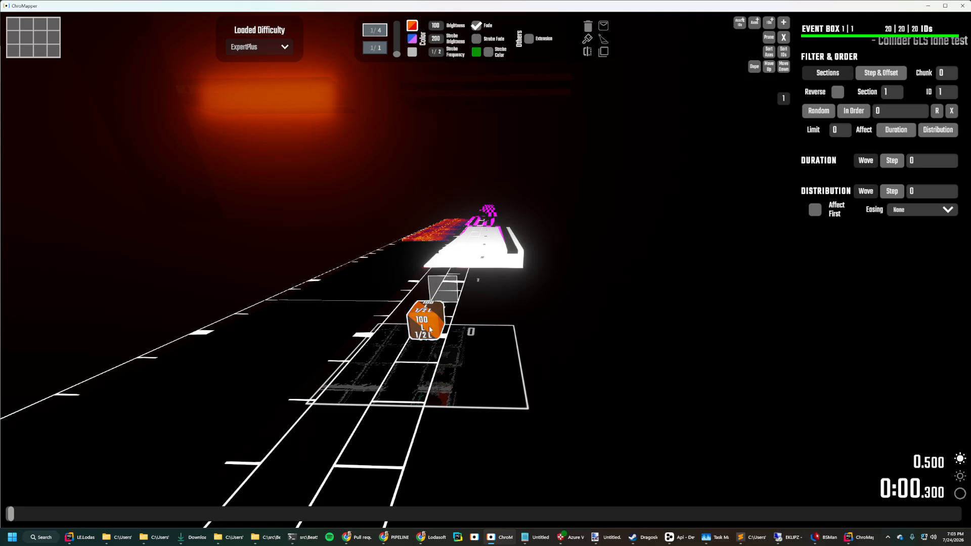
pyautogui.keyDown('alt'); pyautogui.scroll(1, 429, 334); pyautogui.keyUp('alt')
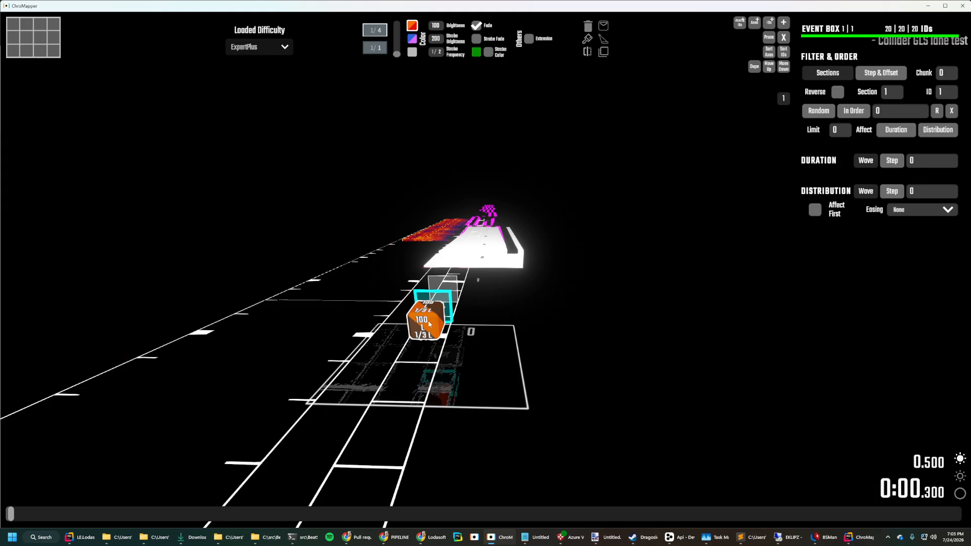
pyautogui.keyDown('alt'); pyautogui.scroll(-1, 430, 323); pyautogui.keyUp('alt')
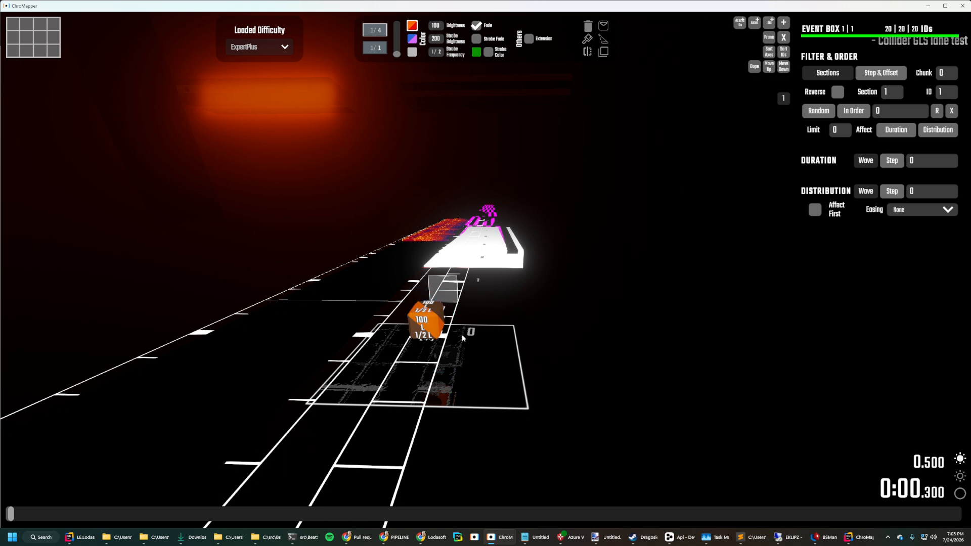
# Place three green events along the colour lane beyond the orange event.
pyautogui.moveTo(454, 342); pyautogui.dragTo(427, 329, button='right')
pyautogui.press('a')
pyautogui.press('s')
pyautogui.press('w')
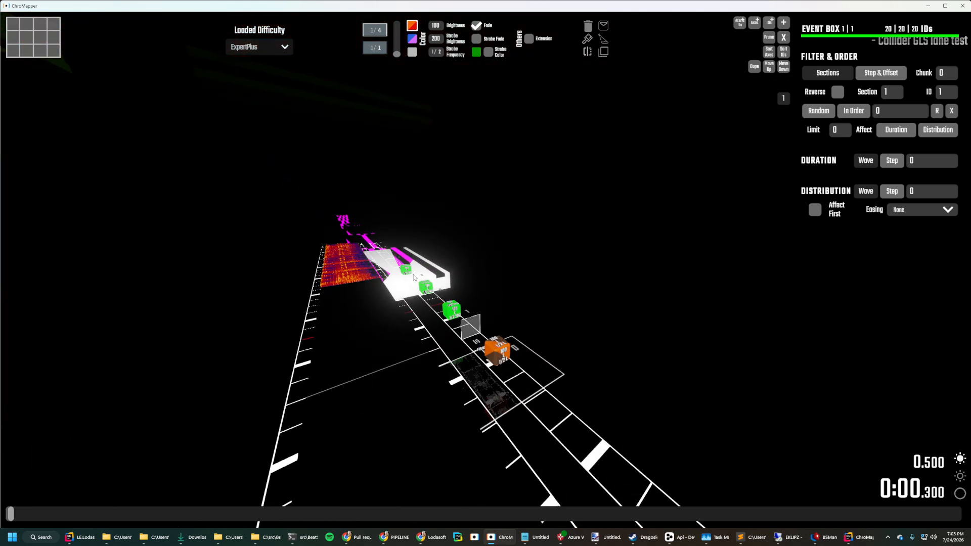
pyautogui.moveTo(413, 275); pyautogui.dragTo(516, 351, button='right')
pyautogui.press('w')
pyautogui.press('d')
pyautogui.press('d')
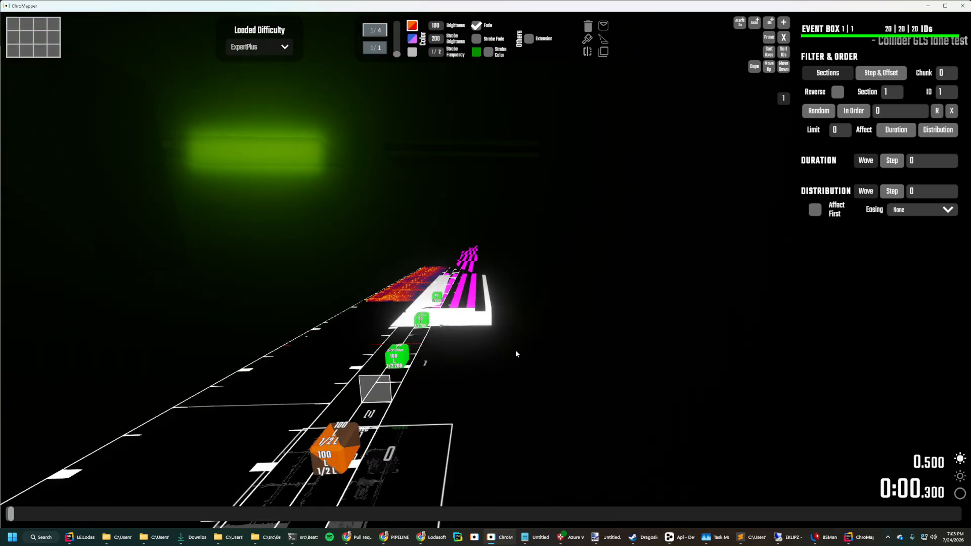
# Set the Chroma colour to blue #0021FF and place three blue events between the orange and green ones.
pyautogui.moveTo(957, 273)
pyautogui.click(958, 243)
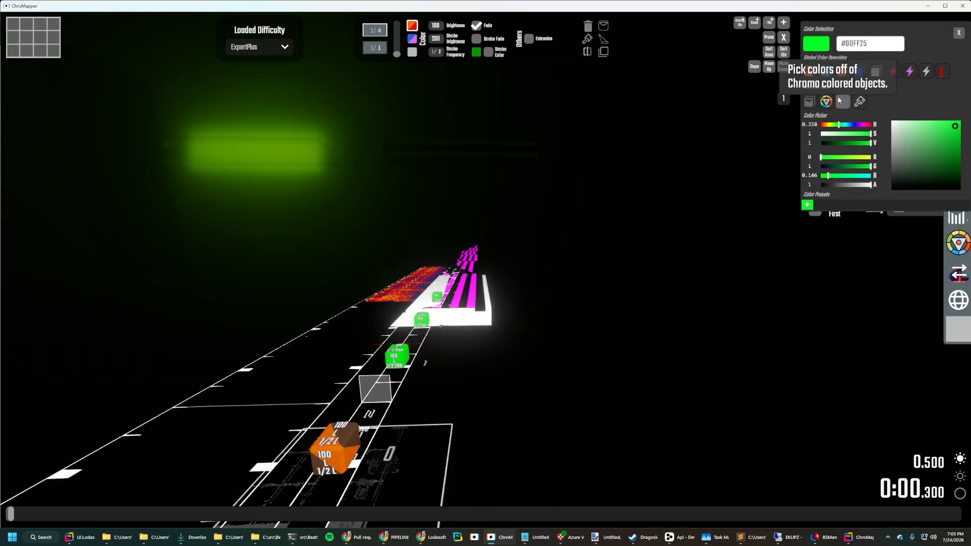
pyautogui.click(853, 125)
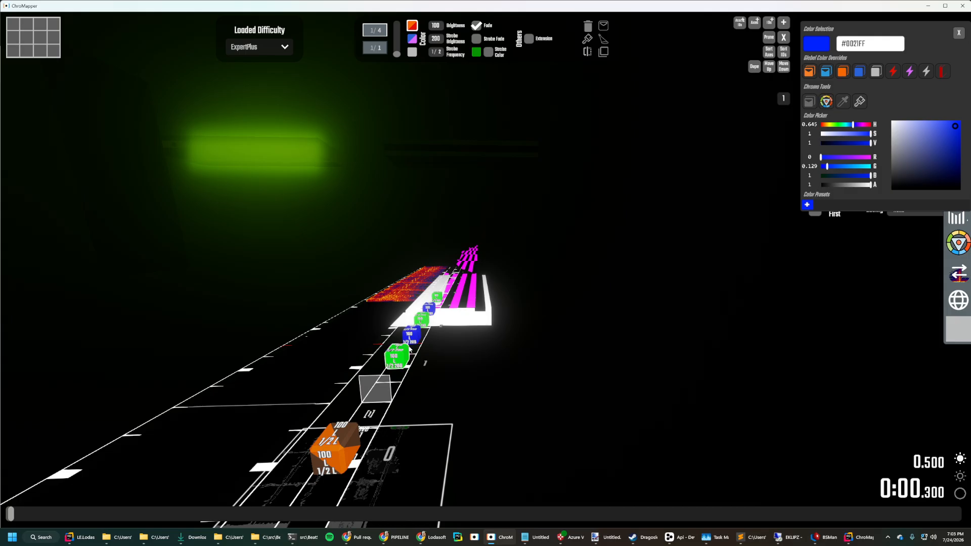
pyautogui.click(383, 386)
pyautogui.press('d')
pyautogui.moveTo(383, 386); pyautogui.dragTo(427, 390, button='right')
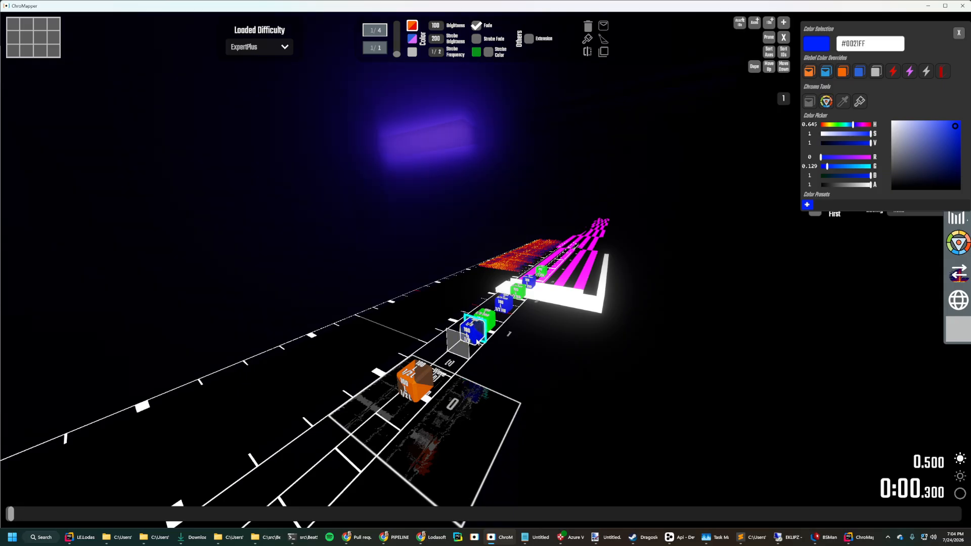
# Leave the event box and examine the new colour events among the Center Blocks group lanes.
pyautogui.moveTo(511, 333); pyautogui.dragTo(511, 354, button='right')
pyautogui.press('a')
pyautogui.press('w')
pyautogui.press('Escape')
pyautogui.press('a')
pyautogui.press('w')
pyautogui.press('s')
pyautogui.press('w')
pyautogui.press('s')
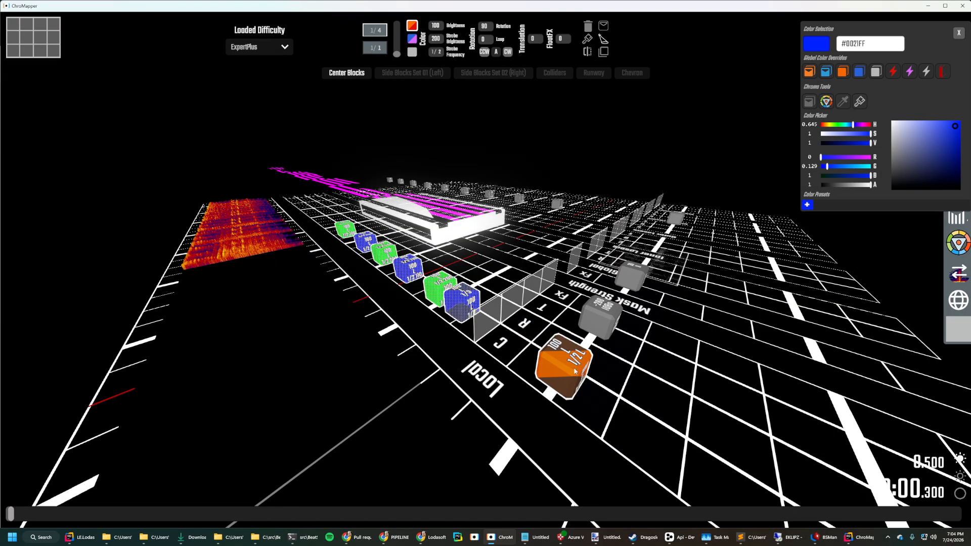
pyautogui.moveTo(532, 349); pyautogui.dragTo(476, 344)
pyautogui.press('d')
pyautogui.moveTo(367, 253); pyautogui.dragTo(530, 359, button='right')
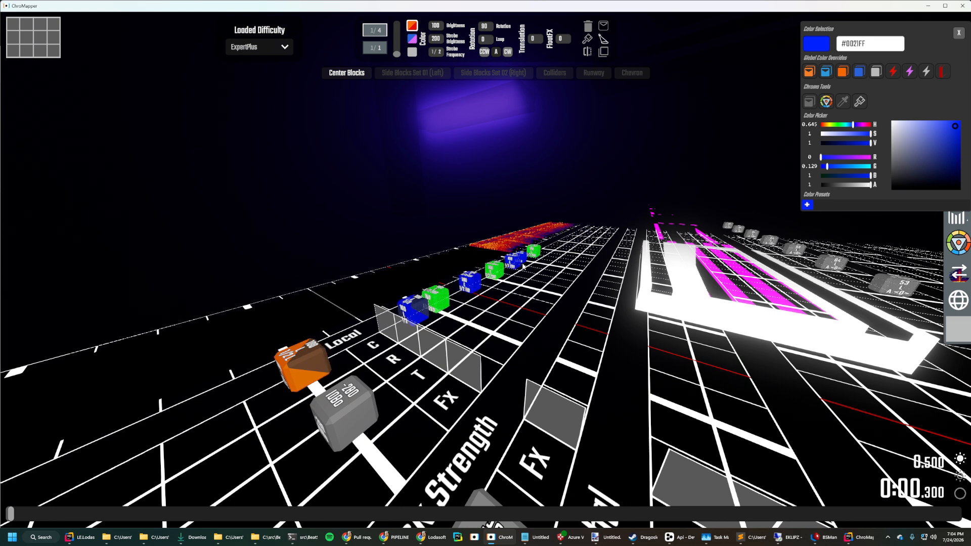
pyautogui.moveTo(415, 352); pyautogui.dragTo(481, 260, button='right')
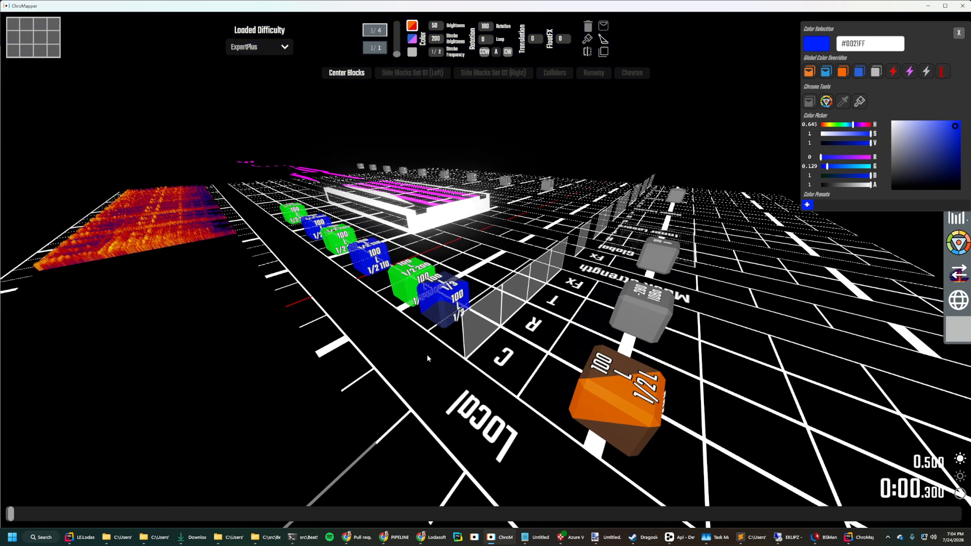
# Try box-selecting across the group lanes while scrubbing the timeline ahead past beat 2 and back to beat 0.
pyautogui.keyDown('shift'); pyautogui.moveTo(481, 261); pyautogui.dragTo(602, 377); pyautogui.keyUp('shift')
pyautogui.scroll(-1, 431, 262)
pyautogui.scroll(9, 430, 262)
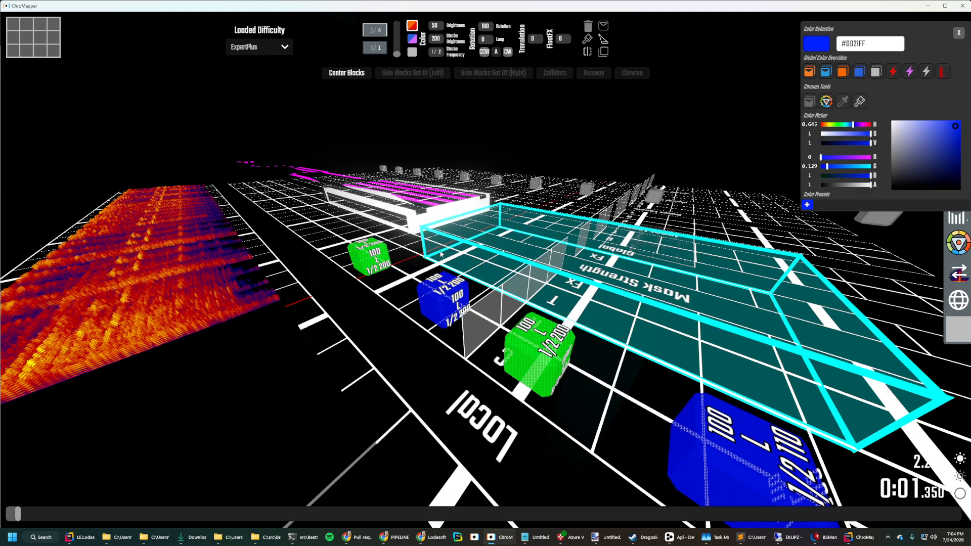
pyautogui.scroll(-10, 457, 268)
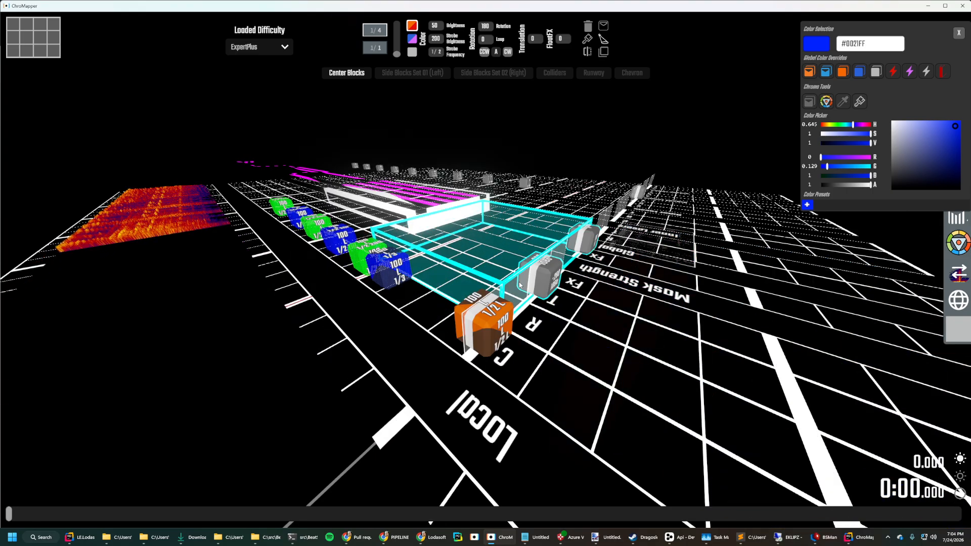
pyautogui.keyDown('shift'); pyautogui.moveTo(638, 229); pyautogui.dragTo(448, 215); pyautogui.keyUp('shift')
# Try another box selection over the local lane's events from a different viewing angle.
pyautogui.moveTo(447, 214)
pyautogui.mouseDown(button='right')
pyautogui.moveTo(414, 215)
pyautogui.moveTo(434, 227)
pyautogui.moveTo(441, 202)
pyautogui.mouseUp(button='right')
pyautogui.press('d')
pyautogui.press('s')
pyautogui.press('w')
pyautogui.press('s')
pyautogui.keyDown('shift'); pyautogui.moveTo(378, 340); pyautogui.dragTo(516, 323); pyautogui.keyUp('shift')
pyautogui.moveTo(516, 323); pyautogui.dragTo(390, 328, button='right')
pyautogui.moveTo(455, 306); pyautogui.dragTo(526, 304, button='right')
pyautogui.hotkey('ctrl', 'a')
pyautogui.press('w')
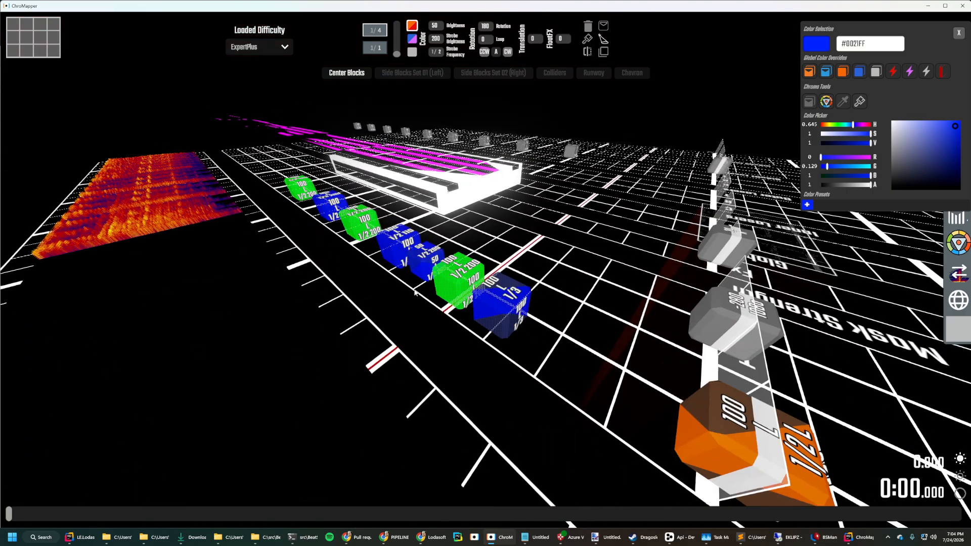
# Box-select the orange, blue and green local colour events and examine their group's JSON data.
pyautogui.moveTo(414, 291); pyautogui.dragTo(374, 293, button='right')
pyautogui.press('d')
pyautogui.moveTo(478, 340); pyautogui.dragTo(428, 293, button='right')
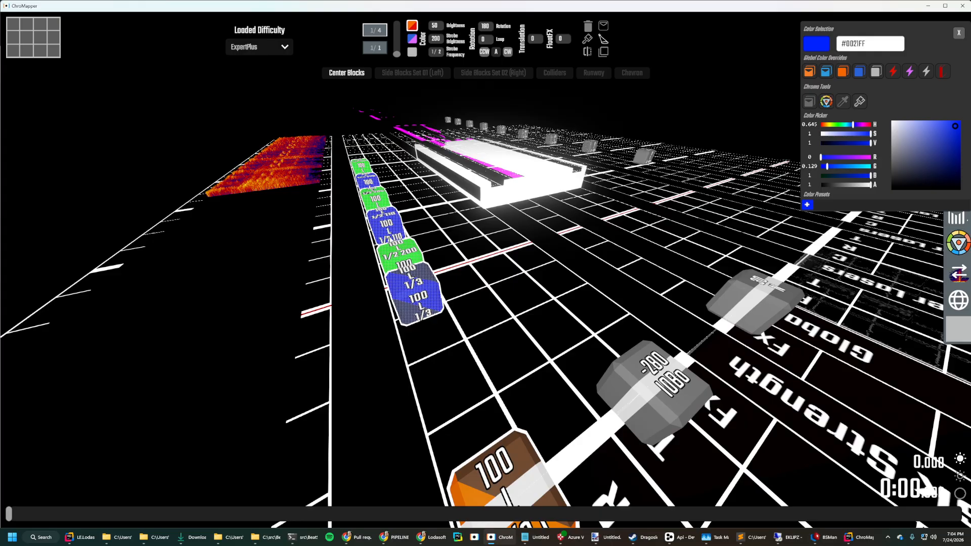
pyautogui.keyDown('shift'); pyautogui.moveTo(513, 277); pyautogui.dragTo(342, 367); pyautogui.keyUp('shift')
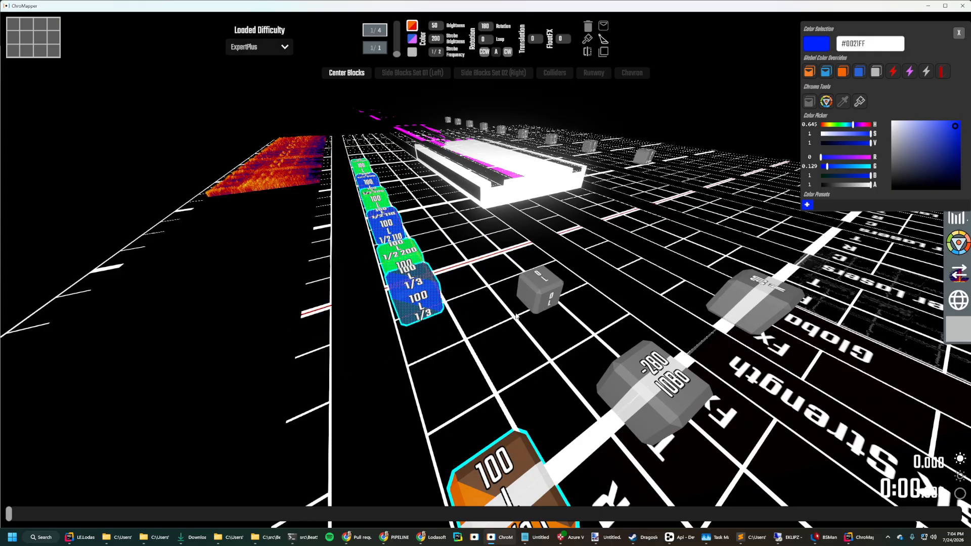
pyautogui.press(';')
pyautogui.scroll(-5, 506, 461)
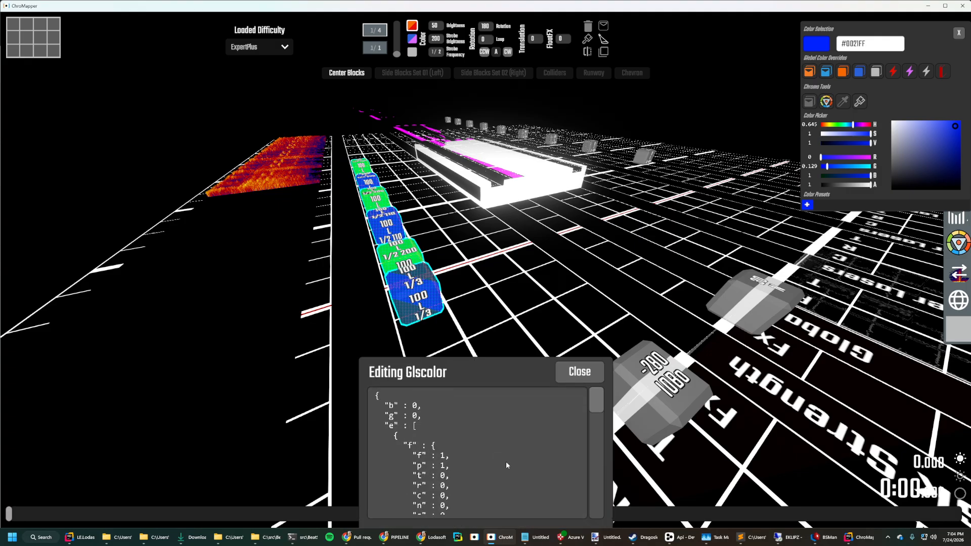
pyautogui.scroll(-3, 510, 456)
pyautogui.click(579, 372)
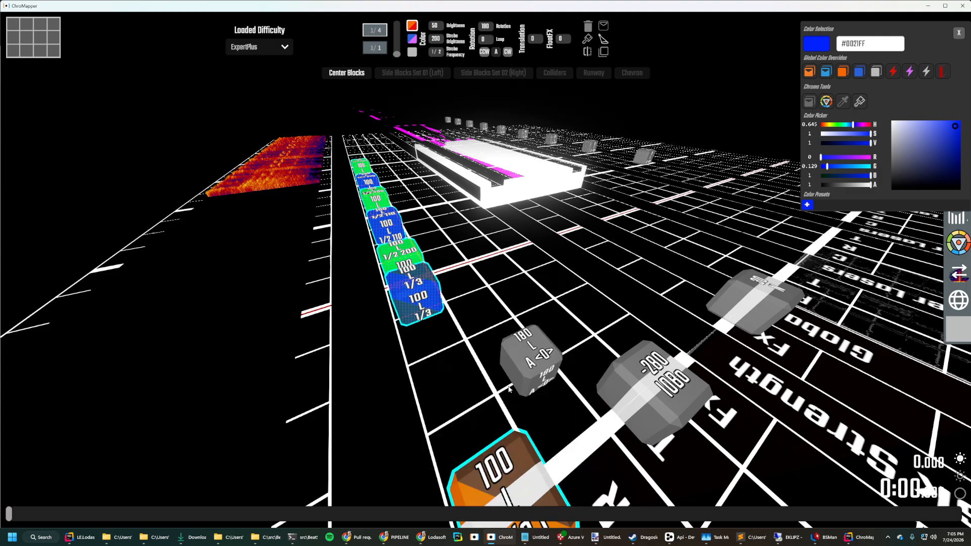
# Deselect the colour events and reopen the event box of the local colour group.
pyautogui.press('a')
pyautogui.moveTo(447, 375); pyautogui.dragTo(446, 375, button='right')
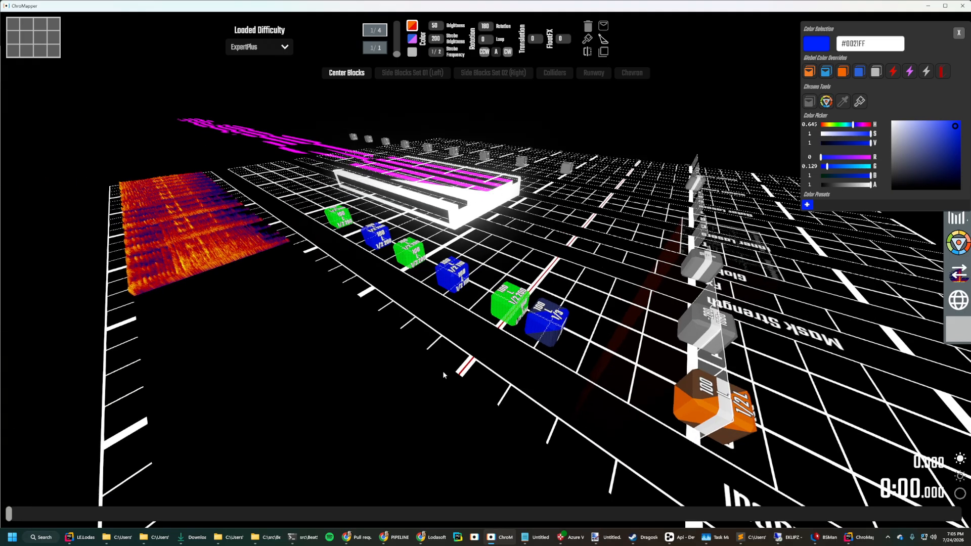
pyautogui.doubleClick(401, 260)
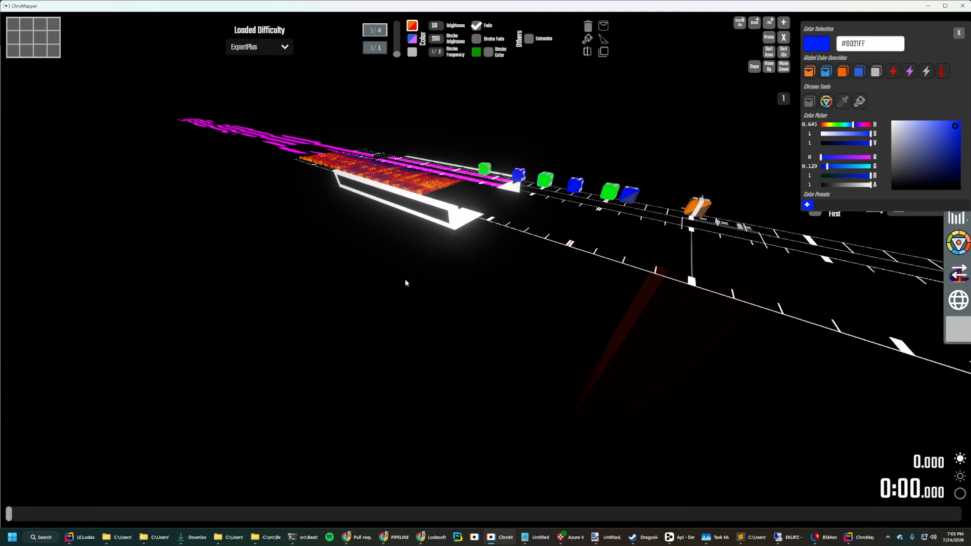
# Leave the local colour event box and inspect its colour events from the group lanes.
pyautogui.press('w')
pyautogui.moveTo(450, 276); pyautogui.dragTo(450, 275, button='right')
pyautogui.press('s')
pyautogui.press('w')
pyautogui.press('Escape')
pyautogui.press('s')
pyautogui.press('d')
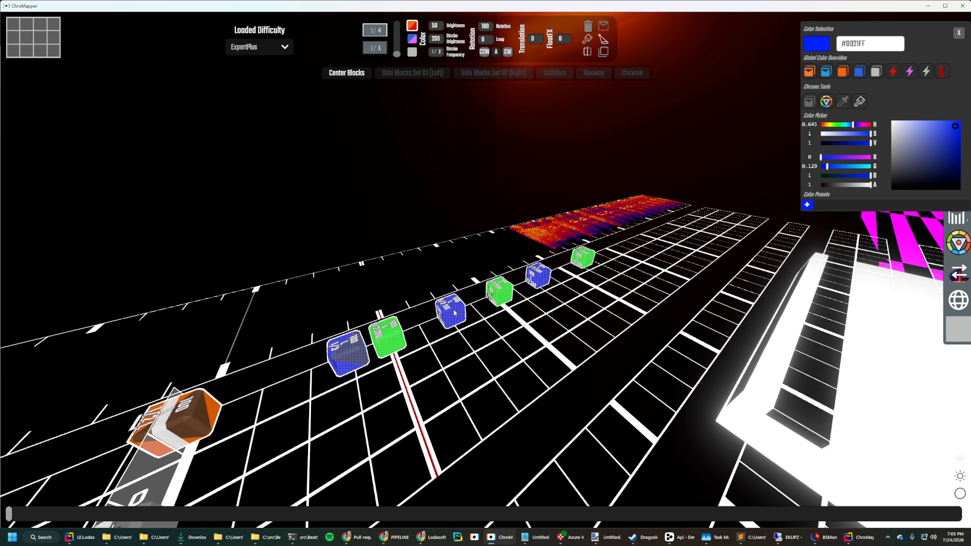
# Reopen the local colour event box and examine the JSON data of its green event down to the custom colour.
pyautogui.press('Tab')
pyautogui.press('n')
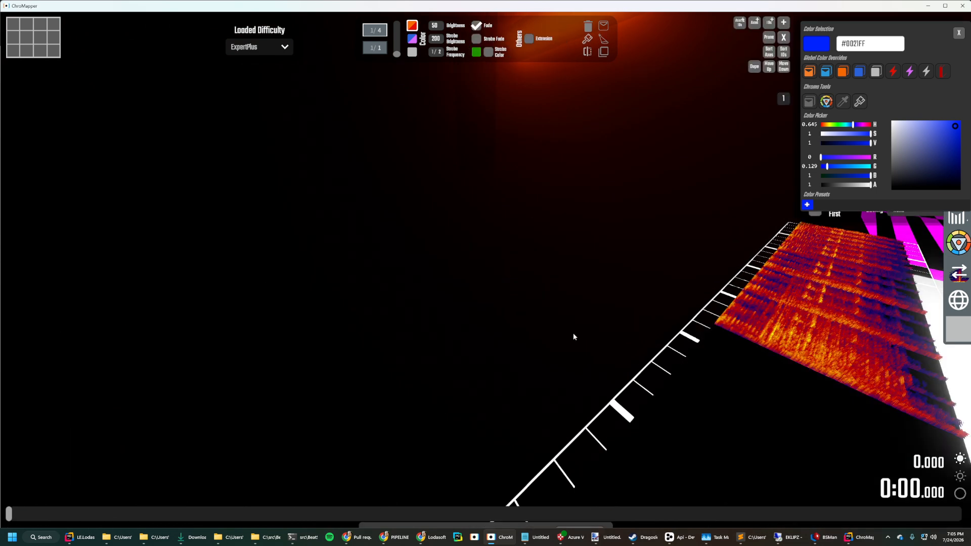
pyautogui.scroll(-4, 484, 470)
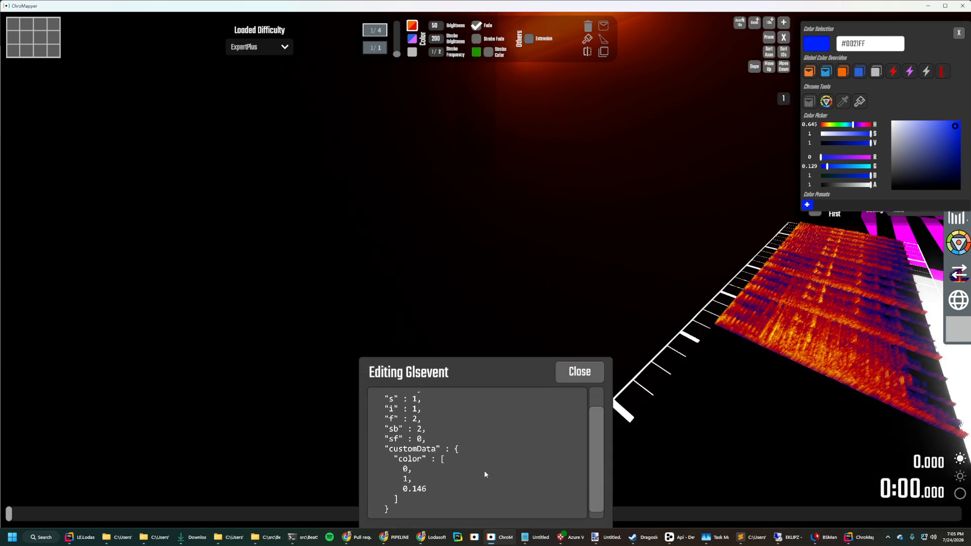
pyautogui.click(576, 374)
# Return from the event box to the group lanes and bring the local colour events back into view.
pyautogui.moveTo(527, 406); pyautogui.dragTo(527, 406, button='right')
pyautogui.press('s')
pyautogui.press('a')
pyautogui.moveTo(550, 353); pyautogui.dragTo(550, 353, button='right')
pyautogui.press('d')
pyautogui.press('Tab')
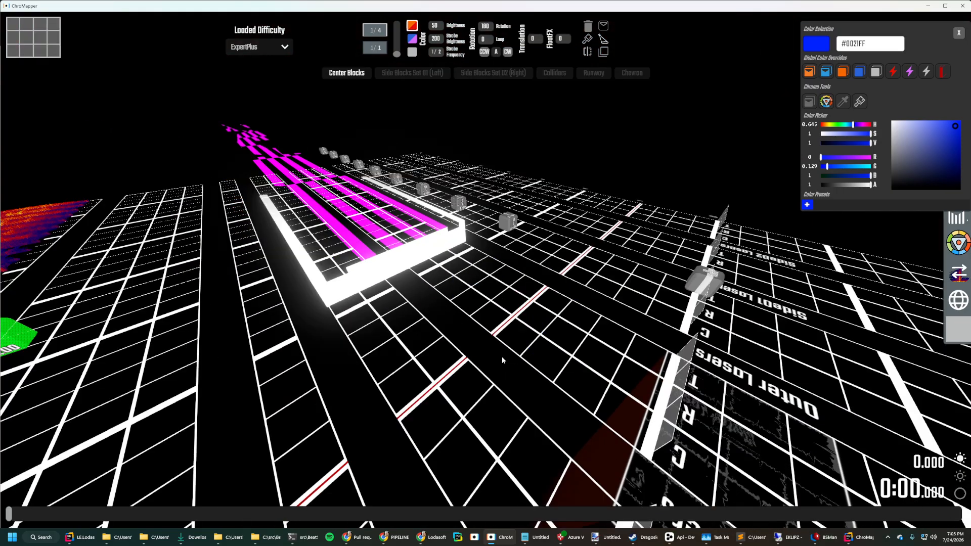
pyautogui.press('d')
pyautogui.moveTo(485, 353); pyautogui.dragTo(485, 353, button='right')
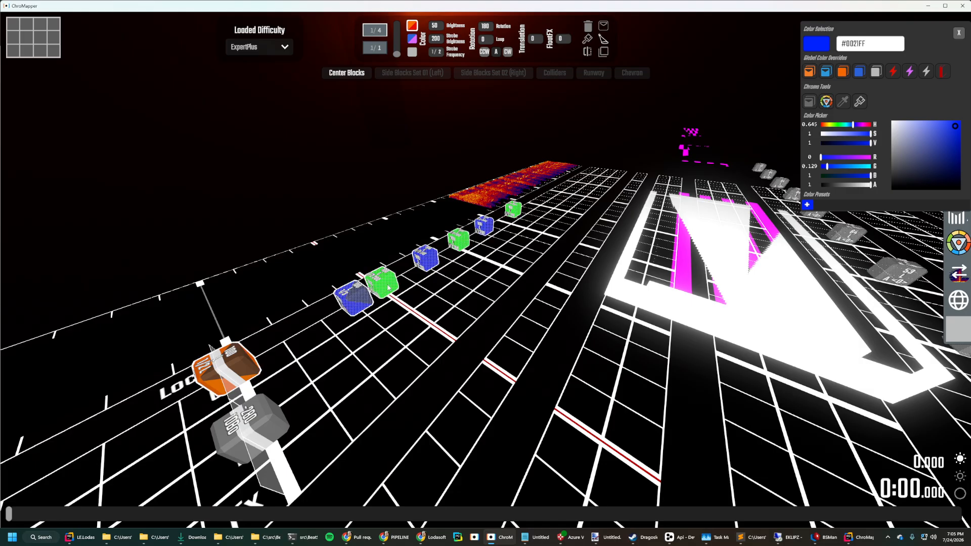
# Open the event box from the nearest green local colour event and switch back to the group lanes.
pyautogui.click(389, 288)
pyautogui.moveTo(395, 291); pyautogui.dragTo(584, 307, button='right')
pyautogui.press('a')
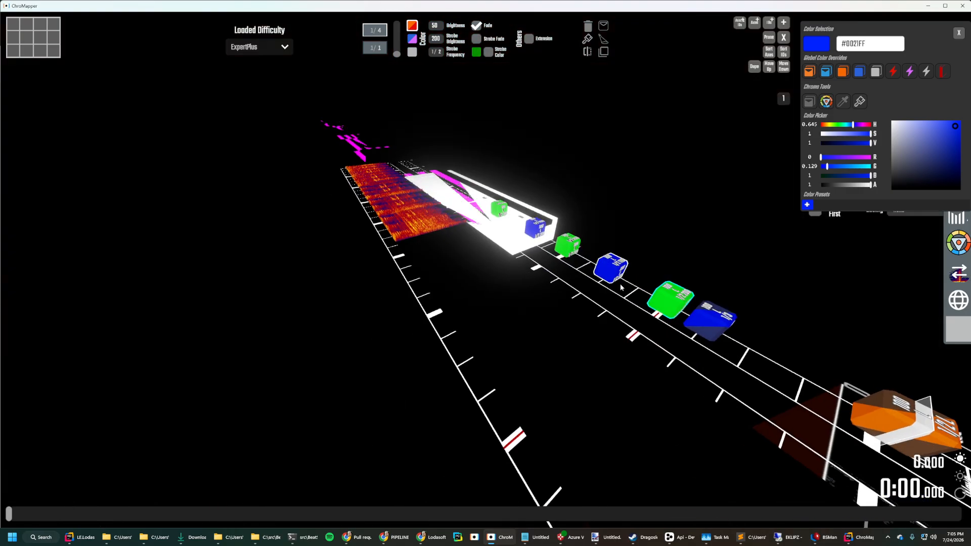
pyautogui.press('Tab')
pyautogui.press('d')
pyautogui.moveTo(380, 355); pyautogui.dragTo(390, 353, button='right')
pyautogui.press('s')
pyautogui.press('a')
pyautogui.press('d')
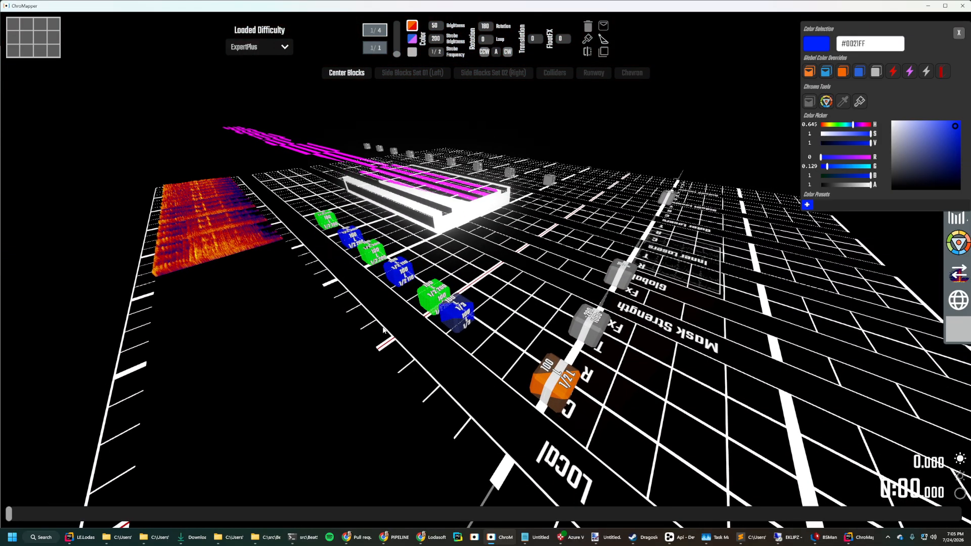
# Select the second blue event in the local colour lane and adjust its value.
pyautogui.moveTo(390, 353); pyautogui.dragTo(390, 353, button='right')
pyautogui.press('d')
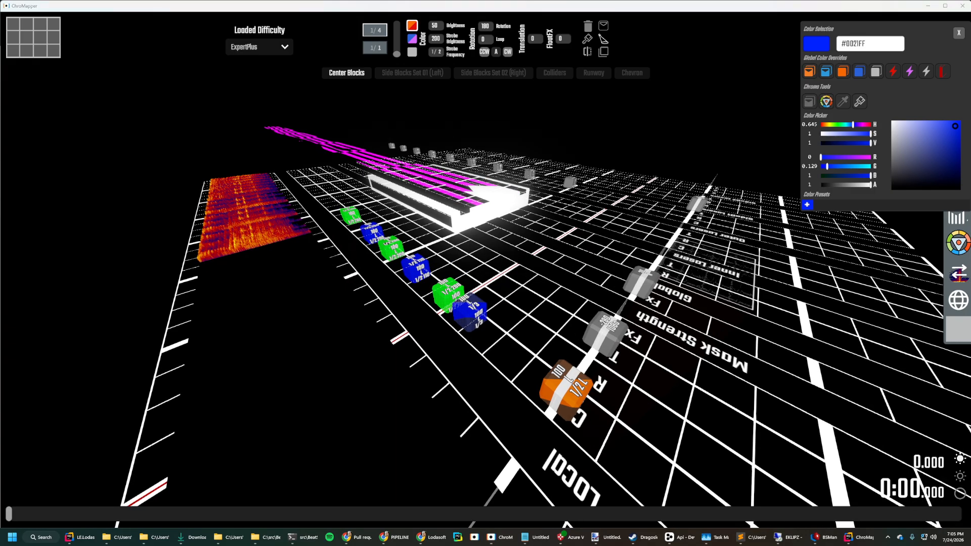
pyautogui.press('d')
pyautogui.moveTo(435, 195); pyautogui.dragTo(436, 195, button='right')
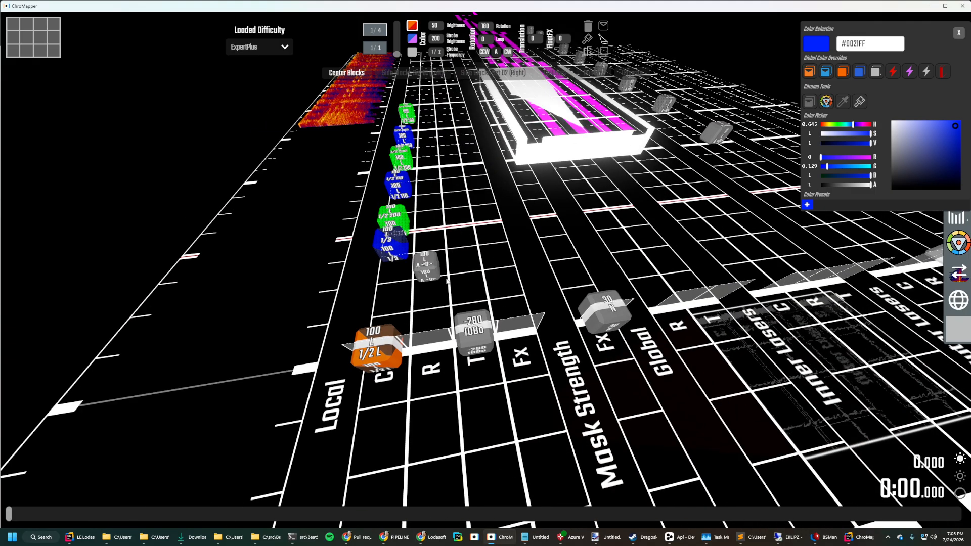
pyautogui.press('d')
pyautogui.moveTo(474, 277); pyautogui.dragTo(474, 277, button='right')
pyautogui.press('s')
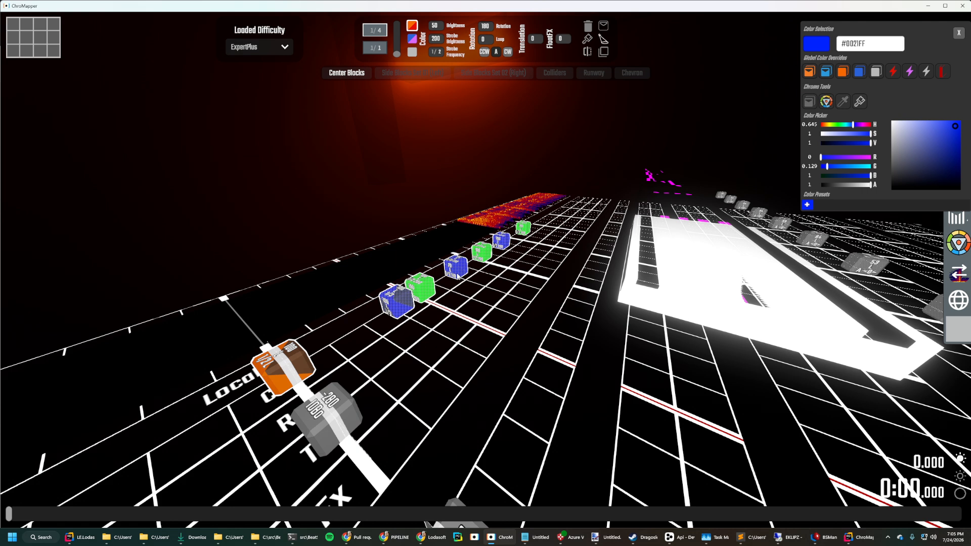
pyautogui.keyDown('shift'); pyautogui.click(457, 276); pyautogui.keyUp('shift')
pyautogui.moveTo(458, 276); pyautogui.dragTo(484, 368, button='right')
pyautogui.press('w')
pyautogui.keyDown('alt'); pyautogui.scroll(1, 547, 300); pyautogui.keyUp('alt')
pyautogui.keyDown('alt'); pyautogui.scroll(1, 548, 301); pyautogui.keyUp('alt')
pyautogui.press('s')
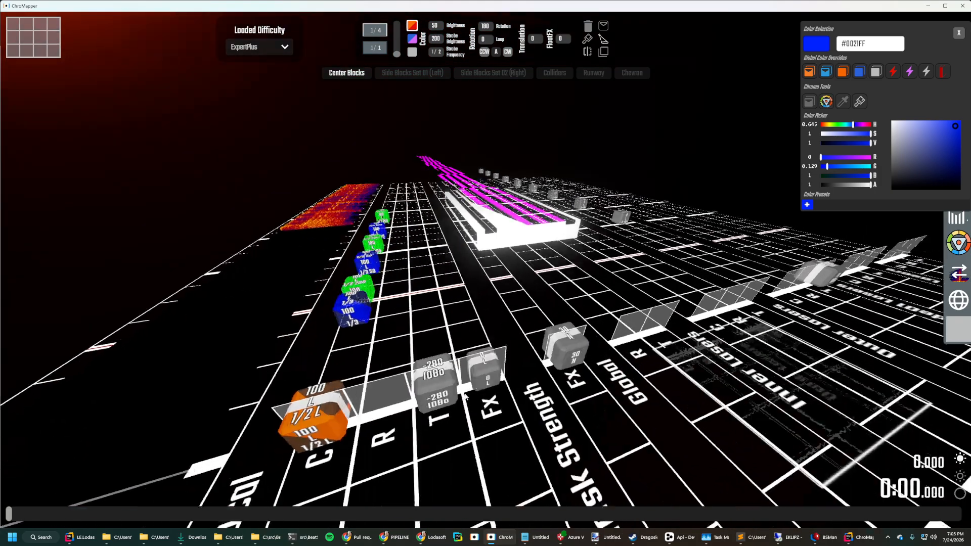
# Change the local translation event at beat 0 to linear easing and a value of 240.
pyautogui.press('s')
pyautogui.moveTo(437, 394); pyautogui.dragTo(523, 495, button='right')
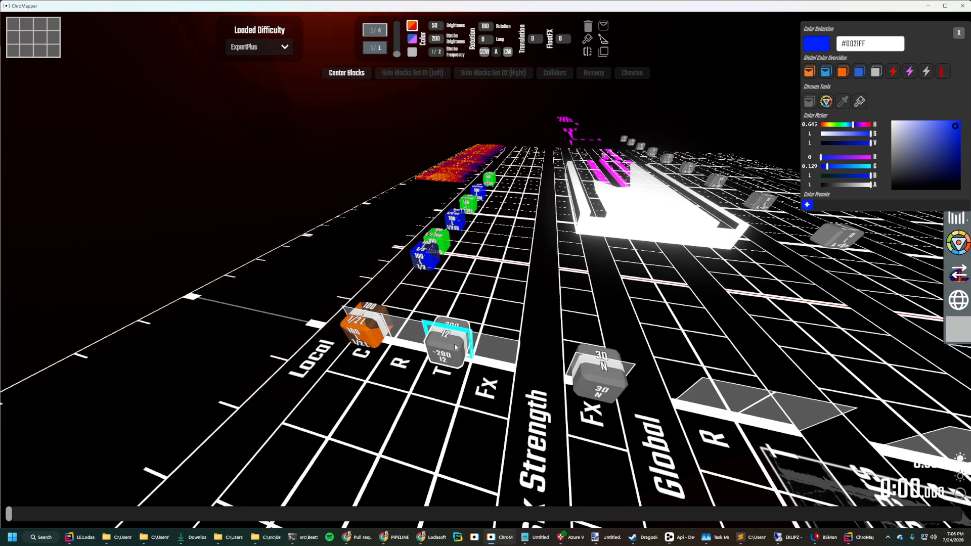
pyautogui.scroll(2, 455, 347)
pyautogui.scroll(1, 464, 339)
pyautogui.scroll(3, 458, 347)
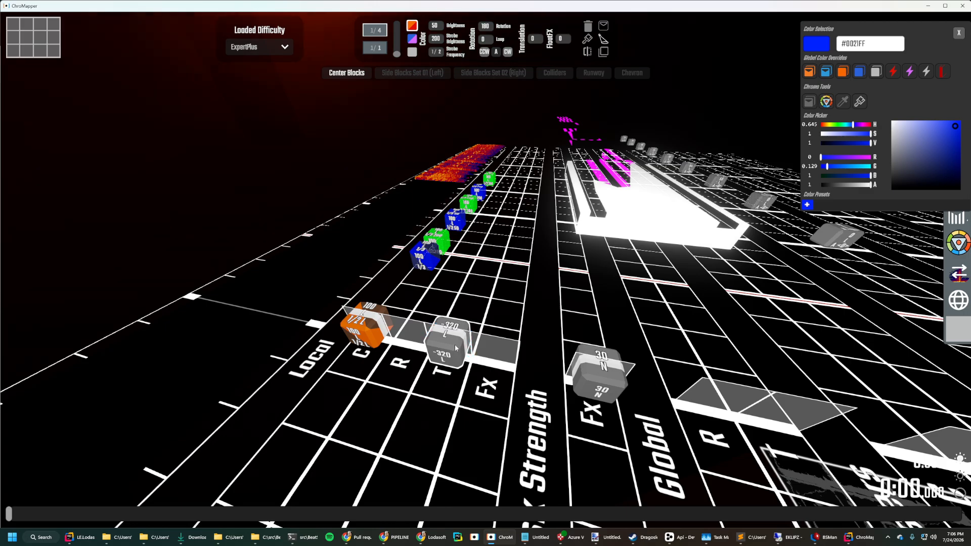
pyautogui.scroll(3, 455, 347)
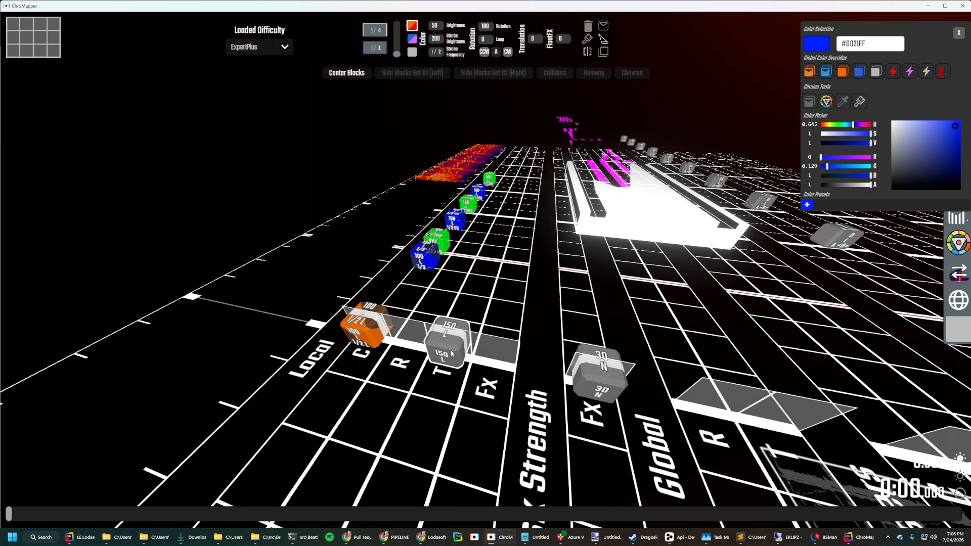
pyautogui.moveTo(466, 362); pyautogui.dragTo(544, 392, button='right')
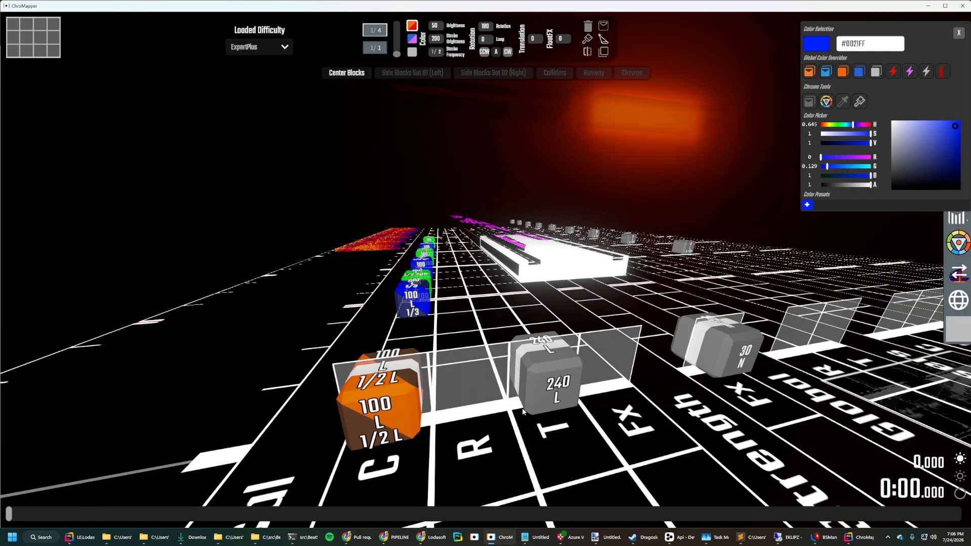
# Set the local translation event to -110 and the Mask Strength Fx event to 60, both with IOBo easing.
pyautogui.scroll(-5, 544, 392)
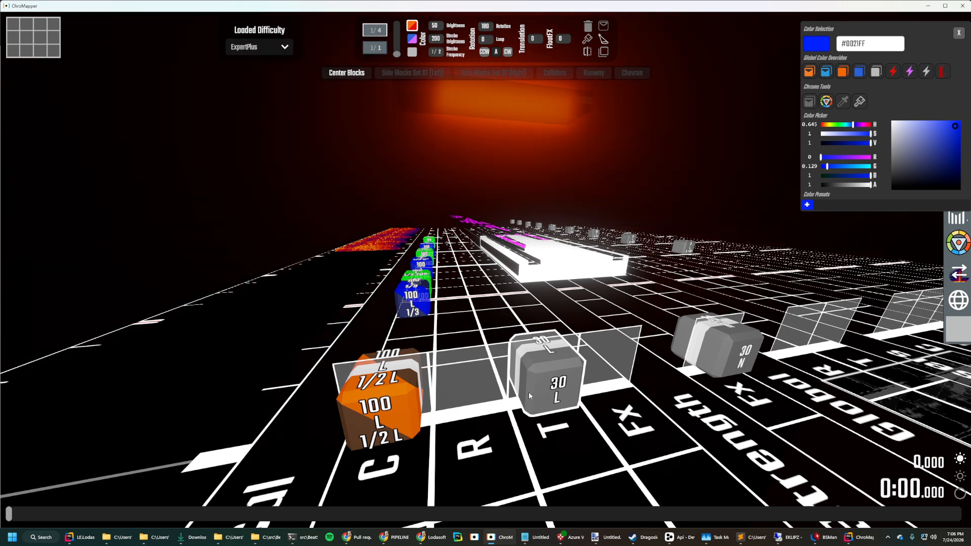
pyautogui.scroll(-5, 539, 390)
pyautogui.moveTo(530, 387); pyautogui.dragTo(453, 338, button='right')
pyautogui.keyDown('shift'); pyautogui.click(425, 394); pyautogui.keyUp('shift')
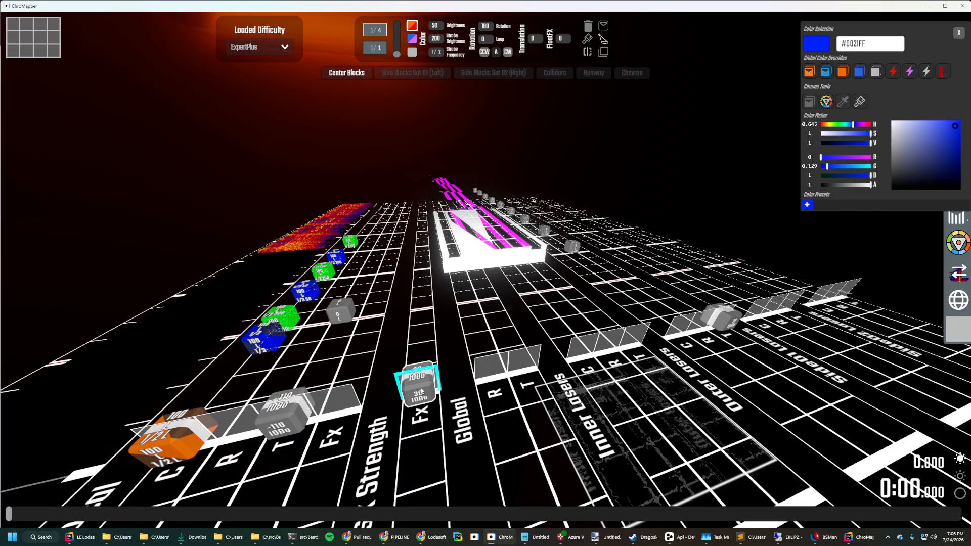
pyautogui.keyDown('alt'); pyautogui.scroll(-3, 421, 390); pyautogui.keyUp('alt')
# Place a rotation group in the Global lane at beat 0 and add a second rotation event in its event box.
pyautogui.moveTo(425, 393)
pyautogui.mouseDown(button='right')
pyautogui.moveTo(405, 386)
pyautogui.moveTo(416, 389)
pyautogui.mouseUp(button='right')
pyautogui.click(405, 386)
pyautogui.doubleClick(416, 389)
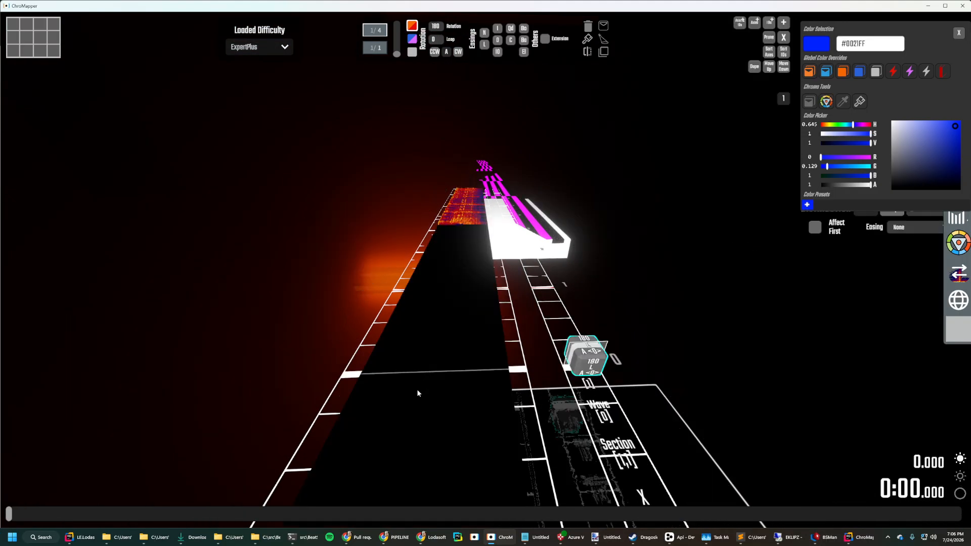
pyautogui.moveTo(486, 377); pyautogui.dragTo(468, 390, button='right')
pyautogui.click(504, 329)
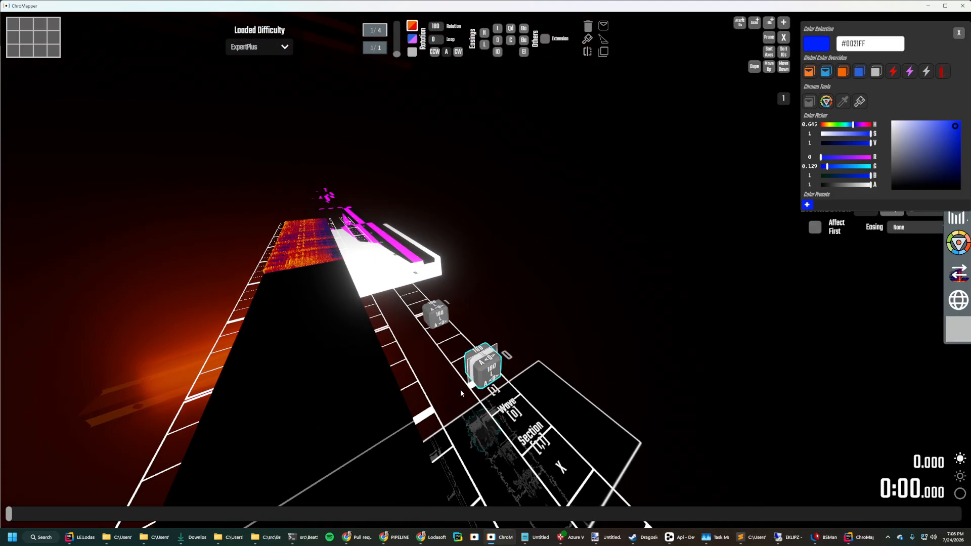
# Set the first Global rotation event to 180 with IOBo easing, CCW direction and 3 loops.
pyautogui.keyDown('alt'); pyautogui.scroll(1, 485, 372); pyautogui.keyUp('alt')
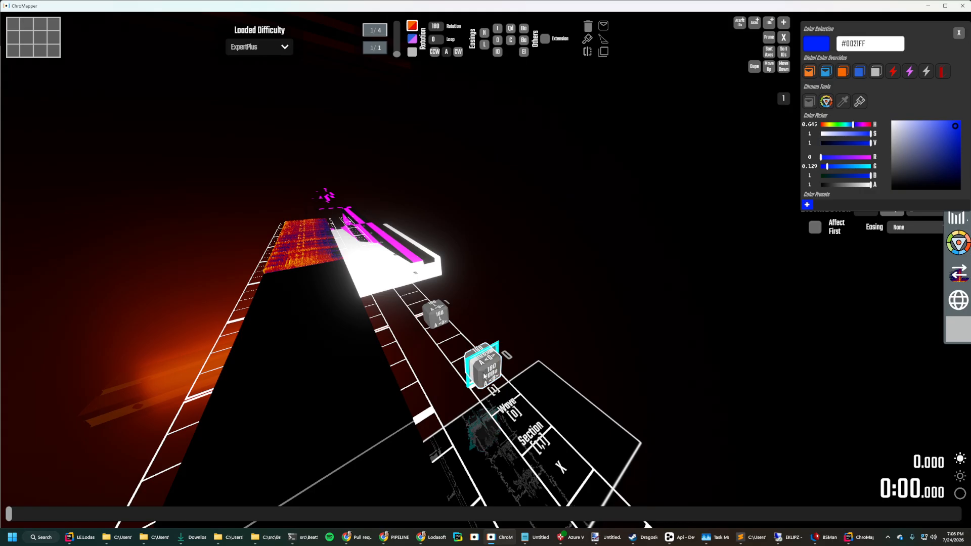
pyautogui.keyDown('alt'); pyautogui.scroll(1, 487, 375); pyautogui.keyUp('alt')
pyautogui.scroll(-2, 484, 376)
pyautogui.scroll(2, 484, 376)
pyautogui.middleClick(485, 374)
pyautogui.middleClick(484, 374)
pyautogui.middleClick(483, 373)
pyautogui.middleClick(482, 372)
pyautogui.middleClick(482, 372)
pyautogui.moveTo(482, 372); pyautogui.dragTo(449, 394, button='right')
pyautogui.press('w')
pyautogui.press('d')
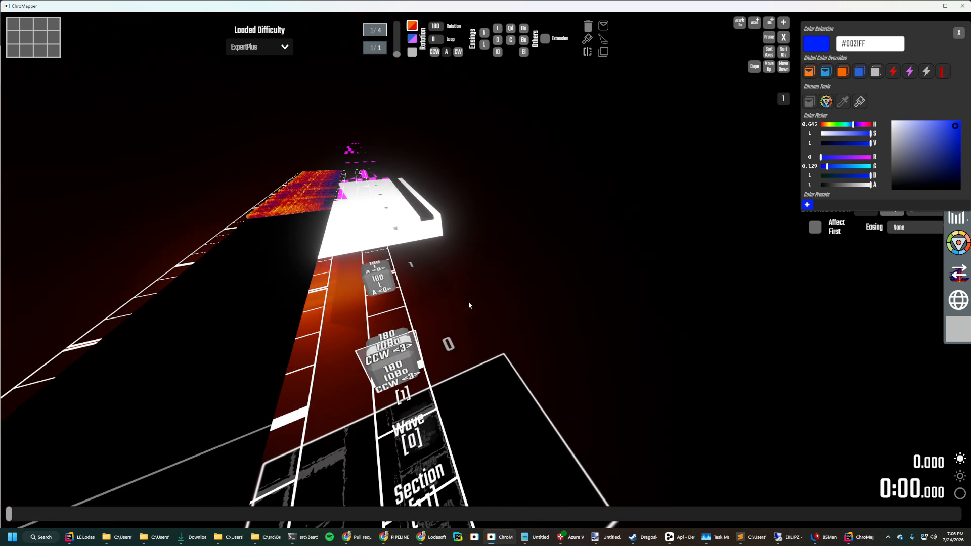
# Leave the Global rotation event box and look over all group lanes.
pyautogui.press('d')
pyautogui.moveTo(469, 320)
pyautogui.mouseDown(button='right')
pyautogui.moveTo(439, 349)
pyautogui.moveTo(433, 341)
pyautogui.moveTo(448, 351)
pyautogui.moveTo(470, 345)
pyautogui.moveTo(466, 327)
pyautogui.moveTo(440, 319)
pyautogui.moveTo(458, 321)
pyautogui.mouseUp(button='right')
pyautogui.press('a')
pyautogui.press('d')
pyautogui.press('a')
pyautogui.press('a')
pyautogui.press('s')
pyautogui.press('a')
pyautogui.press('Escape')
pyautogui.press('d')
pyautogui.press('d')
pyautogui.press('w')
pyautogui.press('s')
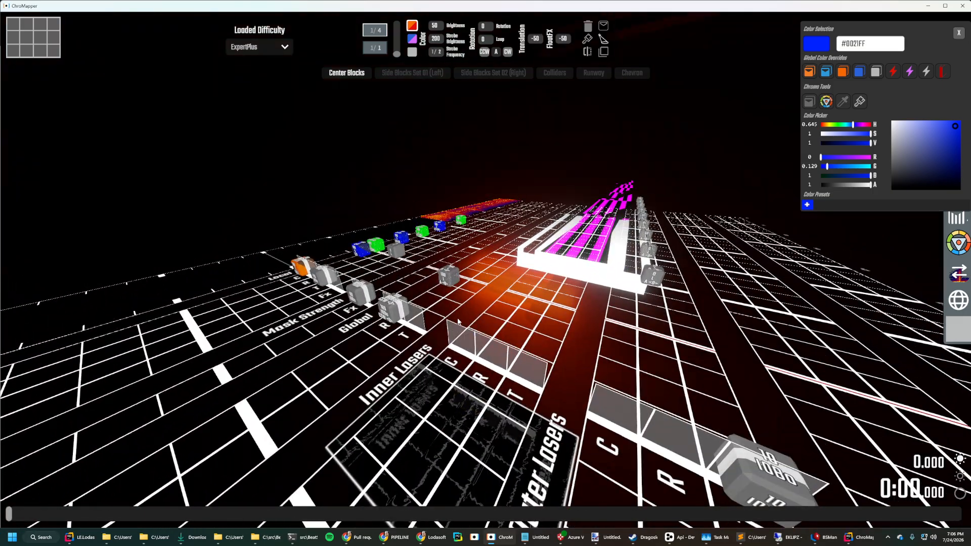
pyautogui.press('a')
pyautogui.moveTo(481, 319); pyautogui.dragTo(503, 321, button='right')
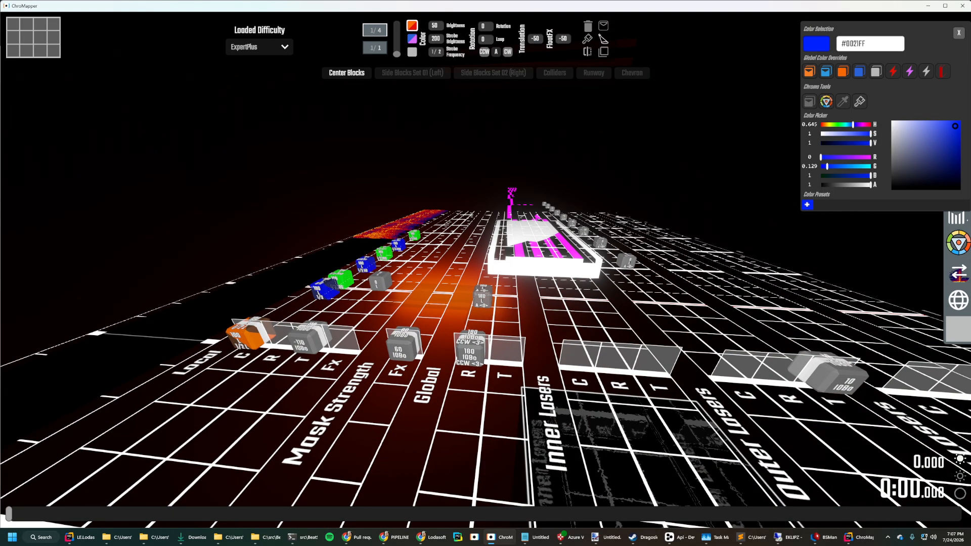
# Place a blue colour group in the Inner Lasers lane at beat 0 and open its event box.
pyautogui.press('a')
pyautogui.moveTo(561, 346); pyautogui.dragTo(580, 329, button='right')
pyautogui.press('d')
pyautogui.click(592, 361)
pyautogui.click(592, 362)
pyautogui.press('d')
pyautogui.press('a')
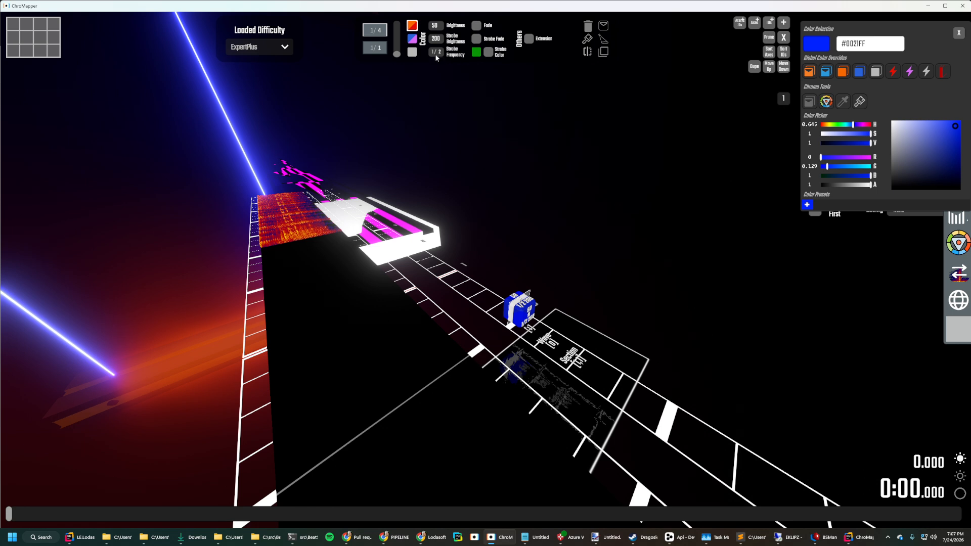
# Enable Fade and place a second blue colour event at beat 0 on the next filter row of the Inner Lasers box.
pyautogui.click(476, 25)
pyautogui.click(462, 277)
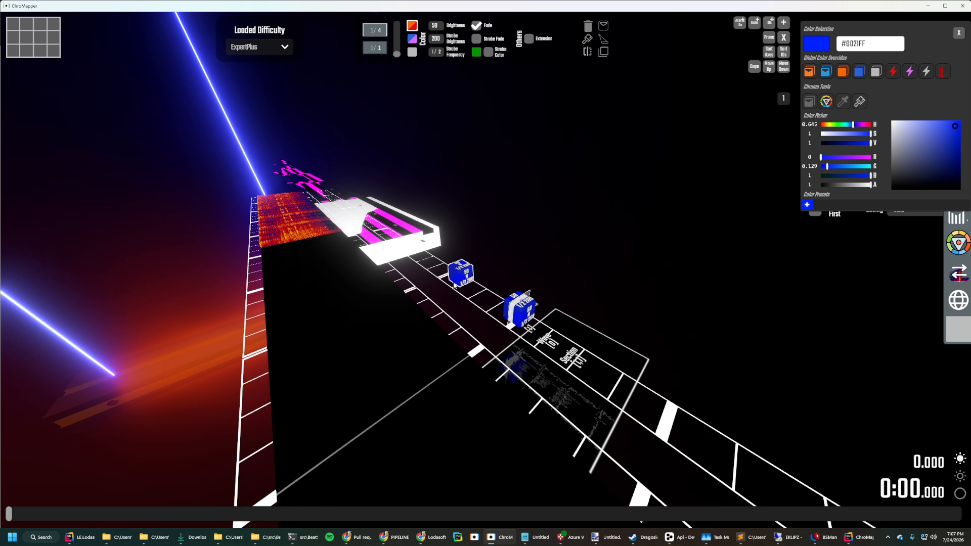
pyautogui.press('d')
pyautogui.press('w')
pyautogui.moveTo(470, 310); pyautogui.dragTo(488, 269, button='right')
pyautogui.press('w')
pyautogui.press('s')
pyautogui.click(484, 271)
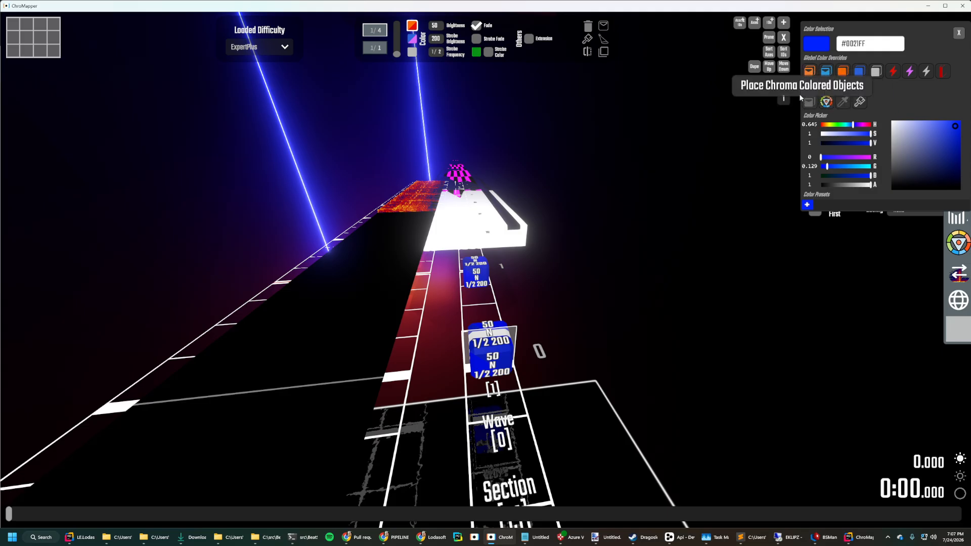
# Enable the strobe colour, set it to cyan #17FFFF and store that as a colour preset.
pyautogui.click(476, 54)
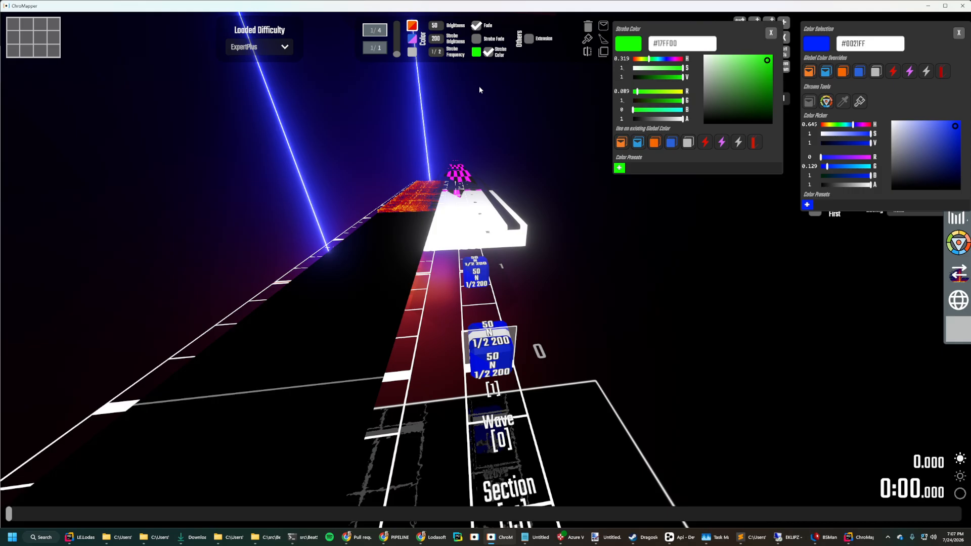
pyautogui.click(488, 53)
pyautogui.moveTo(635, 210); pyautogui.dragTo(625, 214, button='right')
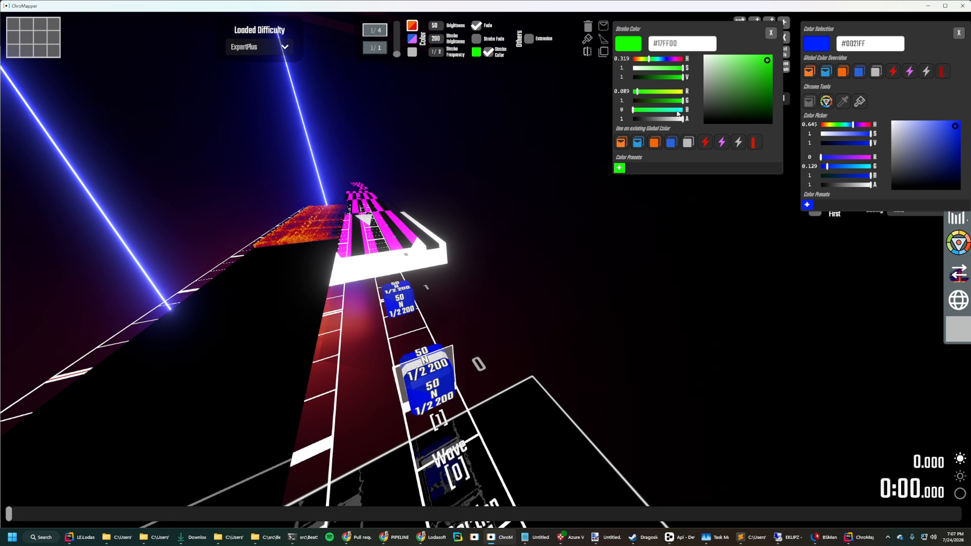
pyautogui.moveTo(677, 111); pyautogui.dragTo(687, 110)
pyautogui.click(619, 167)
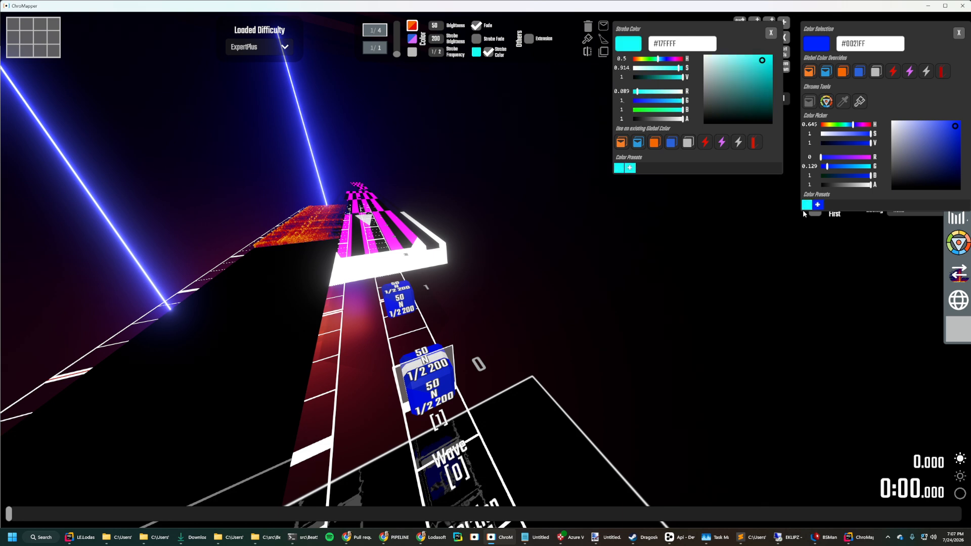
# Store red #FF2300 from the main colour and green #17FF10 from the strobe colour as colour presets.
pyautogui.moveTo(853, 124); pyautogui.dragTo(822, 124)
pyautogui.click(817, 204)
pyautogui.moveTo(683, 110); pyautogui.dragTo(635, 109)
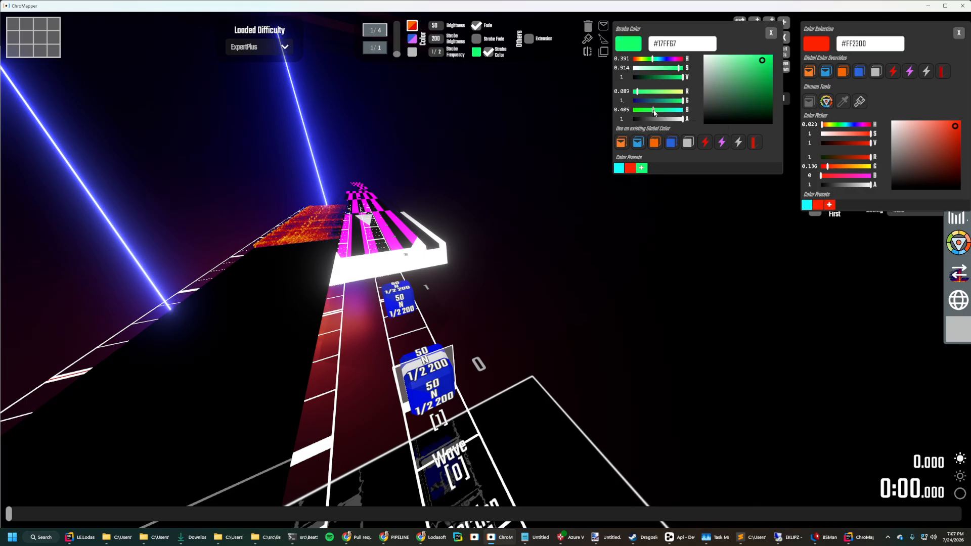
pyautogui.click(641, 167)
pyautogui.moveTo(802, 236); pyautogui.dragTo(801, 237, button='right')
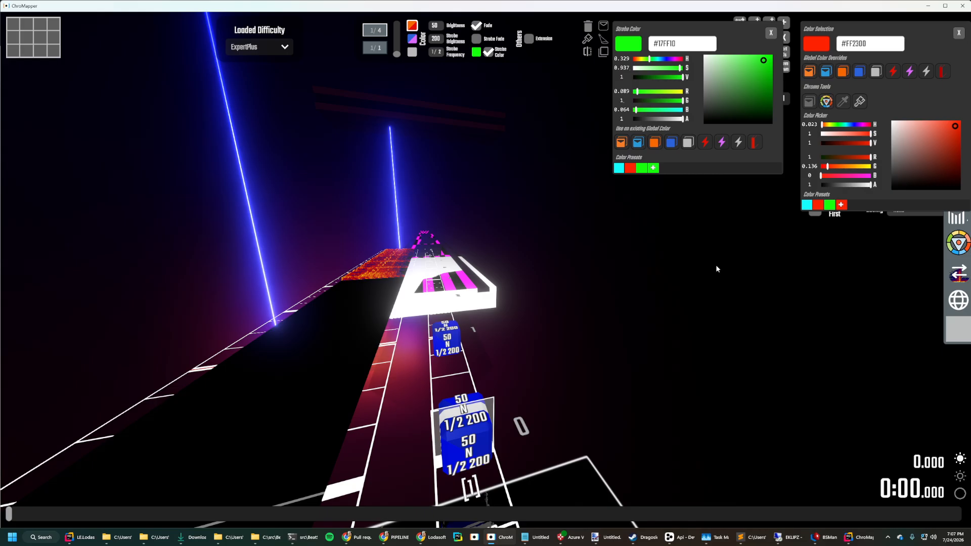
pyautogui.moveTo(698, 250); pyautogui.dragTo(699, 235, button='right')
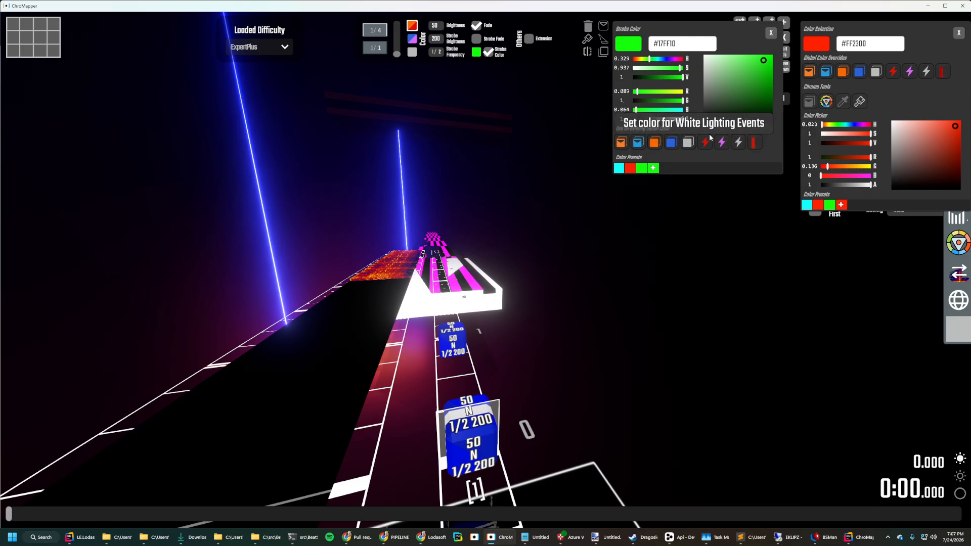
# Try the global obstacle and lighting colours for the strobe colour, ending on the global blue #2B64DB.
pyautogui.click(752, 142)
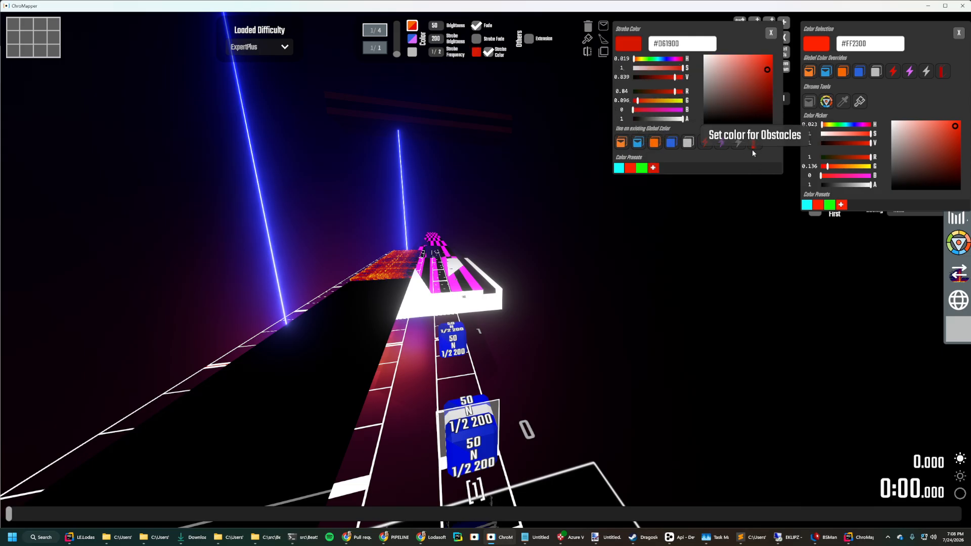
pyautogui.moveTo(521, 350); pyautogui.dragTo(497, 379, button='right')
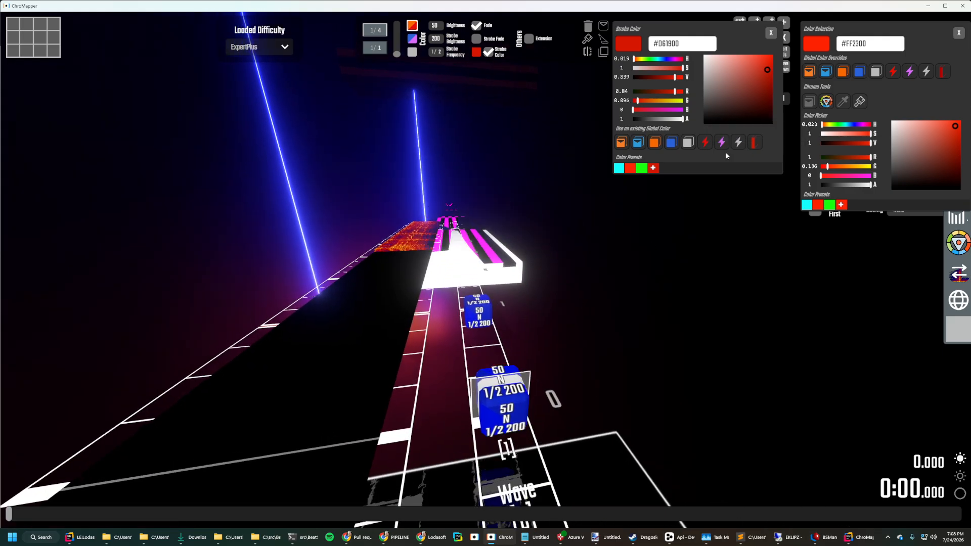
pyautogui.click(722, 143)
pyautogui.click(671, 142)
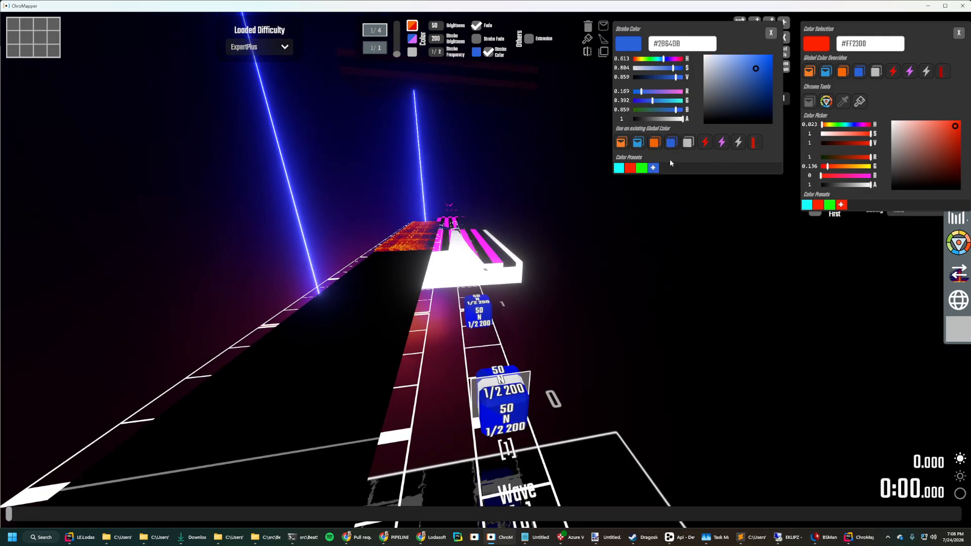
# Try the global right-note colour #2B99DB and the red and cyan presets for the strobe colour.
pyautogui.click(637, 142)
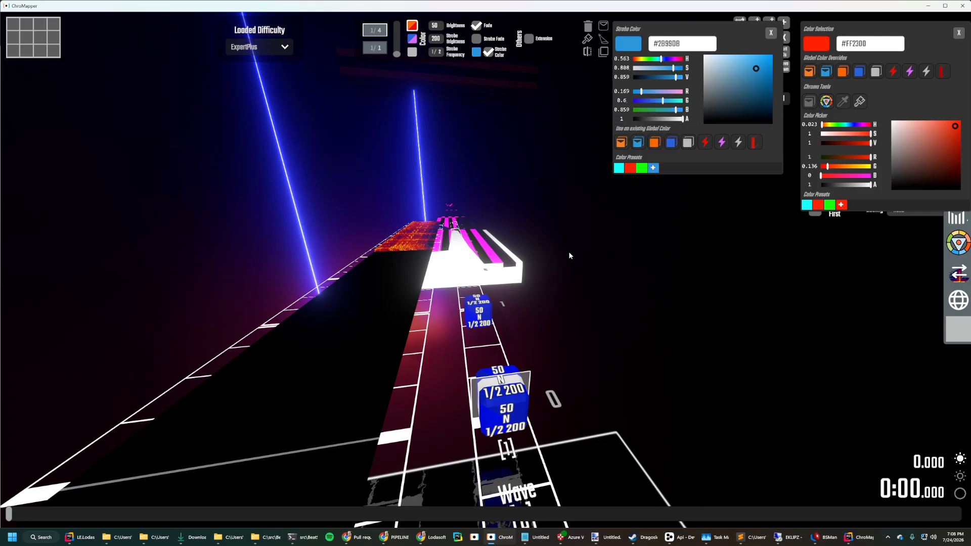
pyautogui.moveTo(569, 252); pyautogui.dragTo(620, 274, button='right')
pyautogui.press('a')
pyautogui.press('d')
pyautogui.click(634, 168)
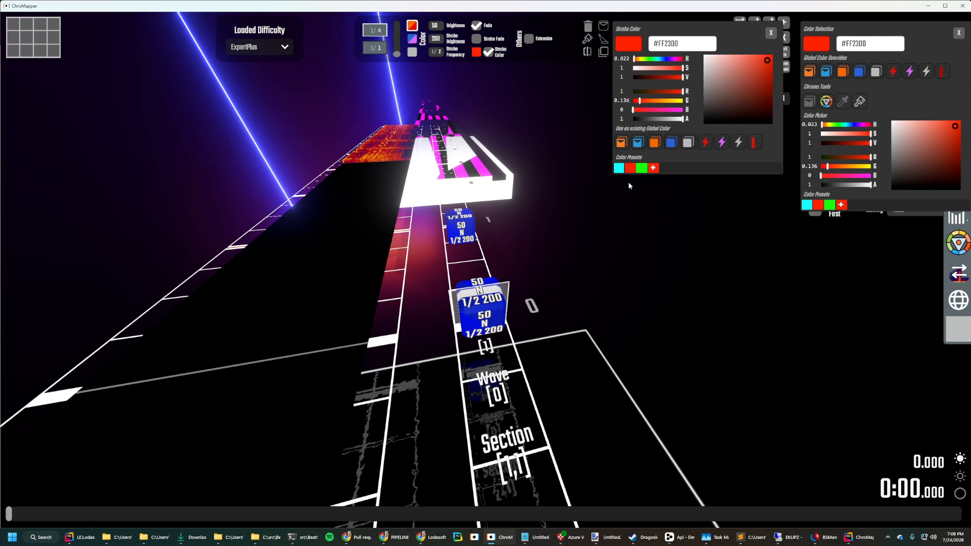
pyautogui.click(618, 167)
# Set the strobe colour to the green preset #17FF10 and place a red colour event between beats 0 and 1.
pyautogui.click(641, 168)
pyautogui.moveTo(628, 225); pyautogui.dragTo(652, 230, button='right')
pyautogui.press('a')
pyautogui.press('s')
pyautogui.click(431, 263)
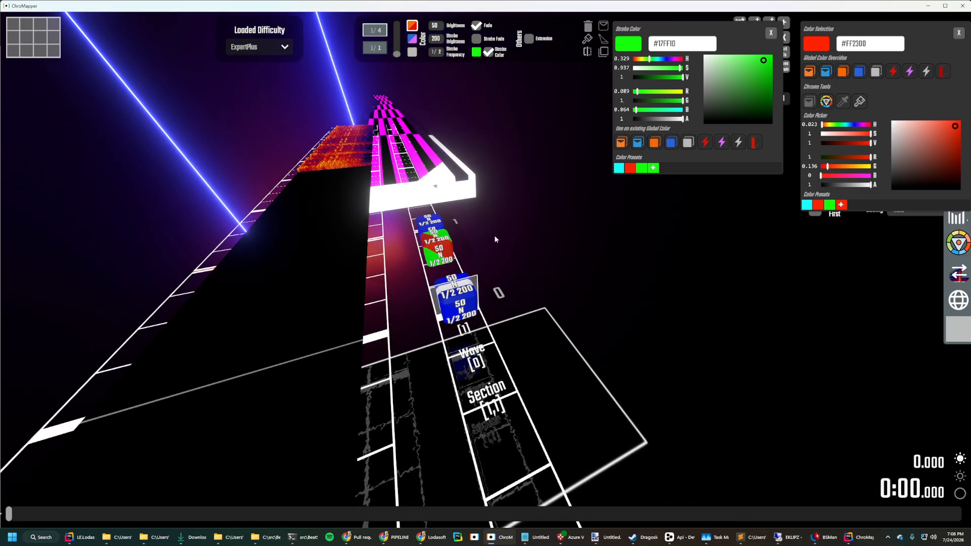
# Examine the red and green strobe event from the side beside its blue neighbours.
pyautogui.press('w')
pyautogui.press('a')
pyautogui.moveTo(493, 238); pyautogui.dragTo(538, 205, button='right')
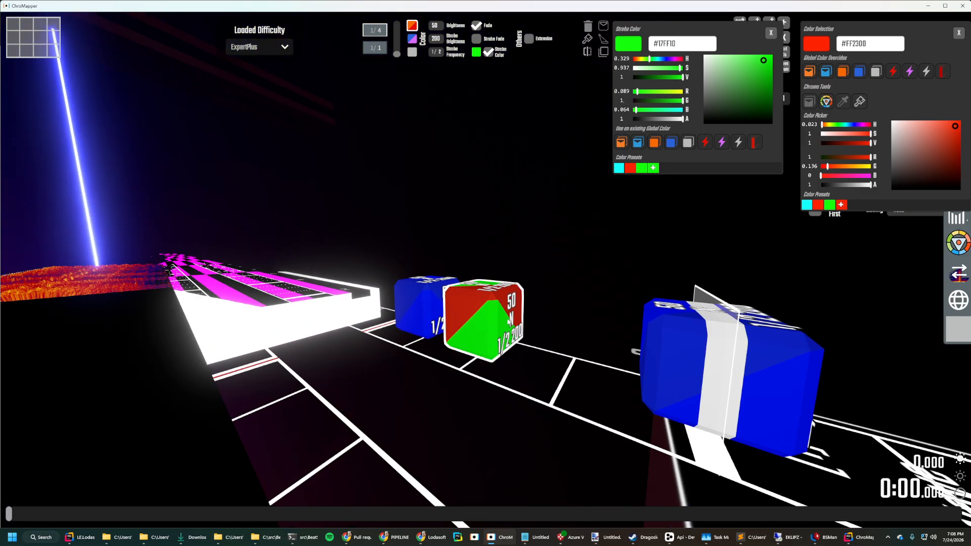
pyautogui.press('d')
pyautogui.moveTo(475, 329); pyautogui.dragTo(412, 339, button='right')
pyautogui.press('s')
pyautogui.press('w')
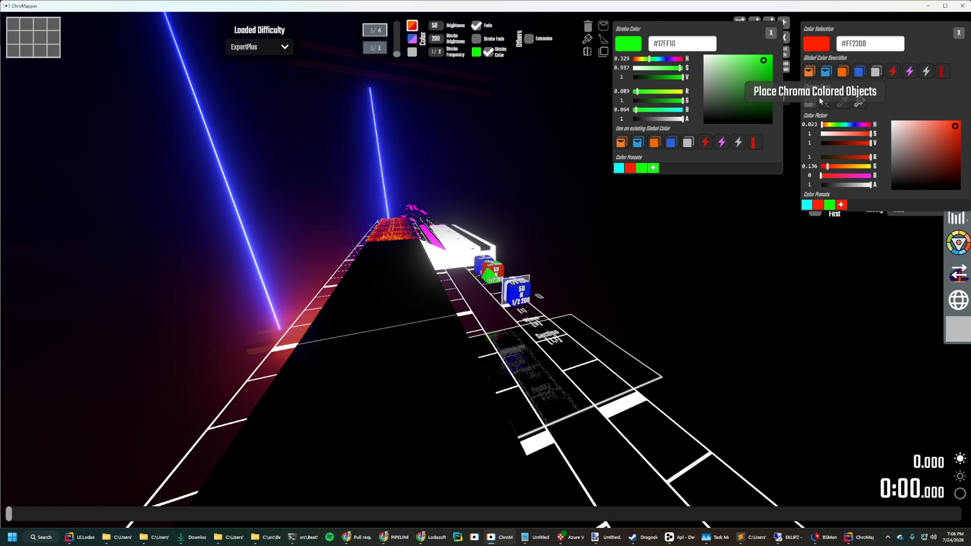
# Place a red lighting event with the green strobe colour just past beat 1, with Chroma colouring turned off.
pyautogui.moveTo(618, 217); pyautogui.dragTo(533, 264, button='right')
pyautogui.press('w')
pyautogui.press('d')
pyautogui.press('s')
pyautogui.press('w')
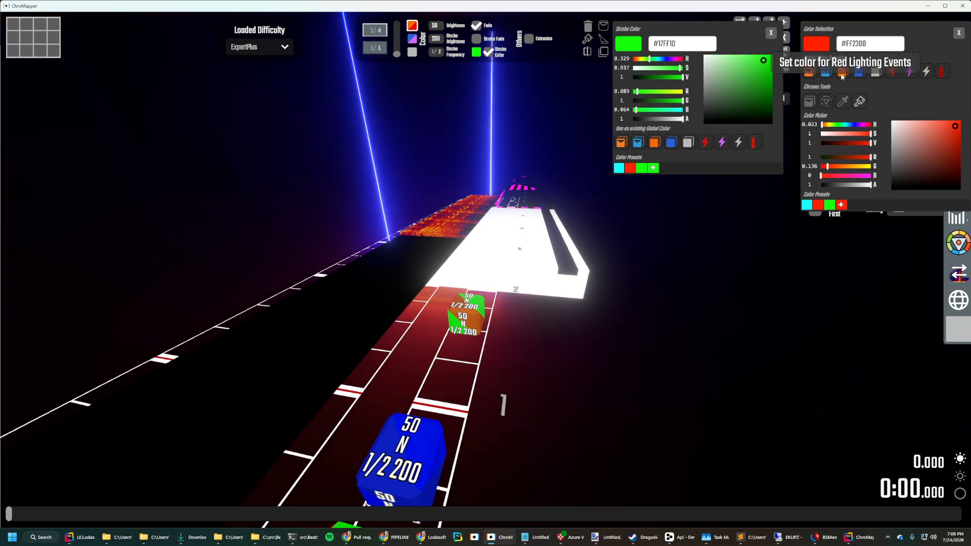
# Set the main colour to #0021FF and assign it as the global colour for left notes and red lighting events.
pyautogui.click(826, 74)
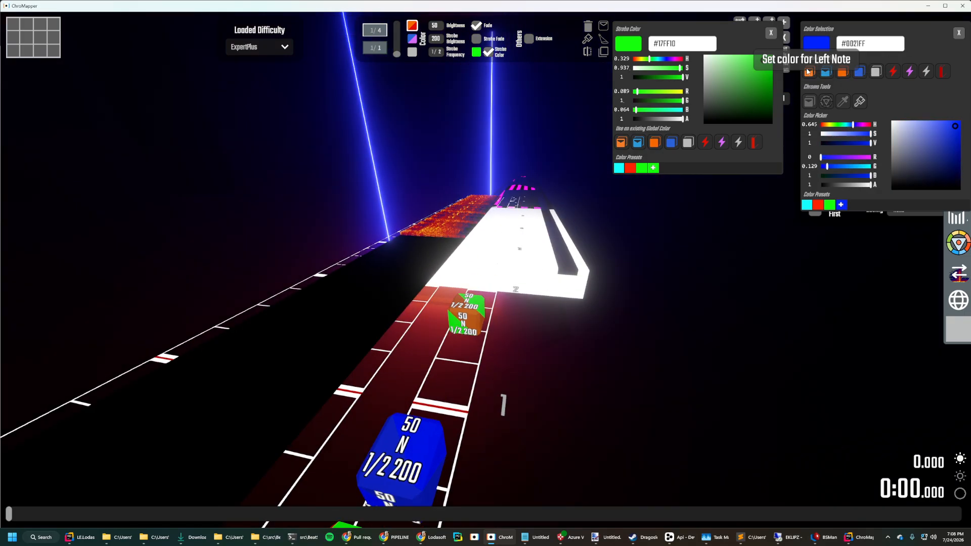
pyautogui.click(810, 72)
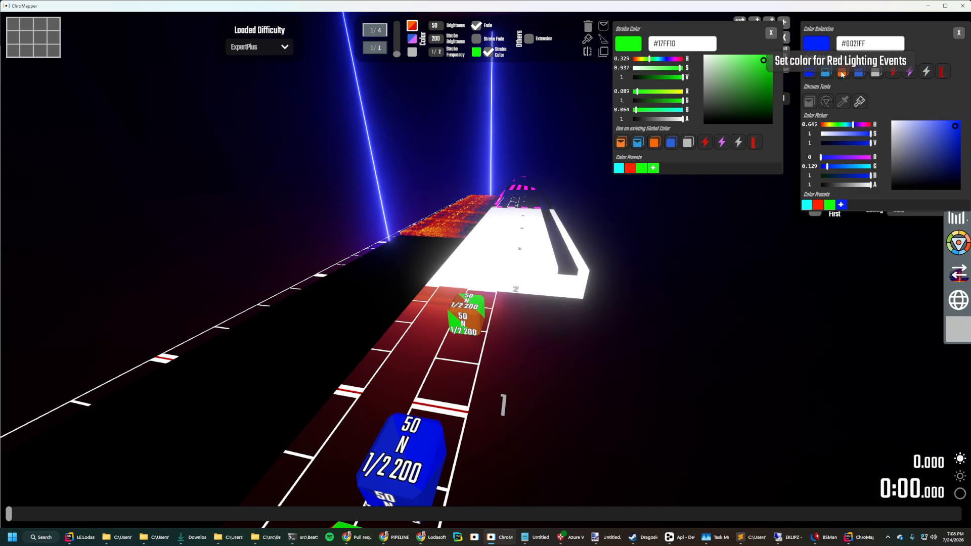
pyautogui.click(841, 73)
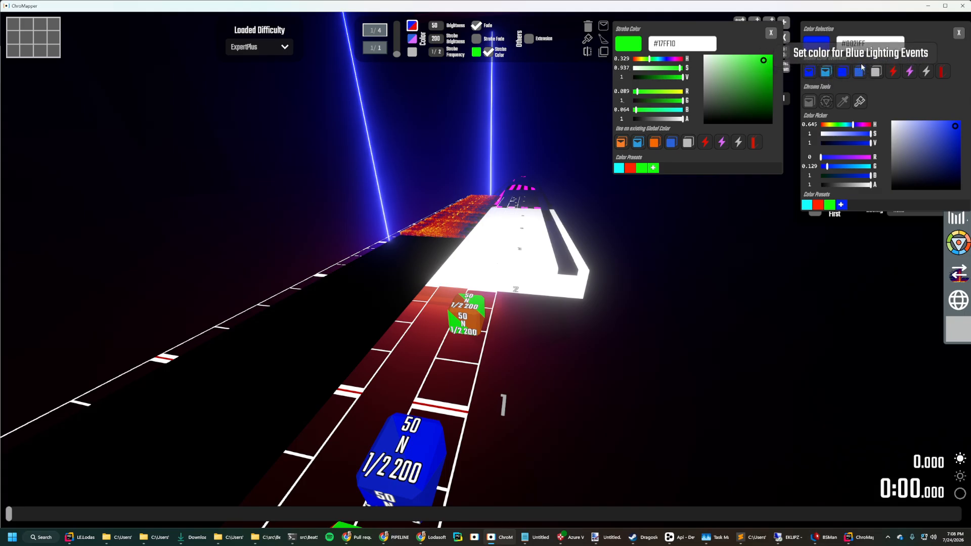
# Return to the Center Blocks group lanes and preview the lighting briefly from beat 0.
pyautogui.press('s')
pyautogui.moveTo(531, 313); pyautogui.dragTo(548, 319, button='right')
pyautogui.press('a')
pyautogui.press('Tab')
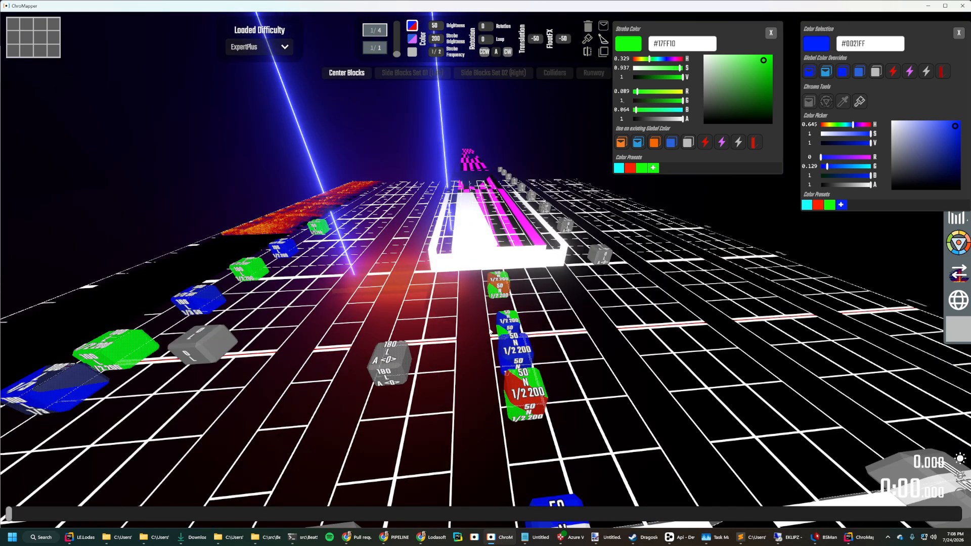
pyautogui.press('space')
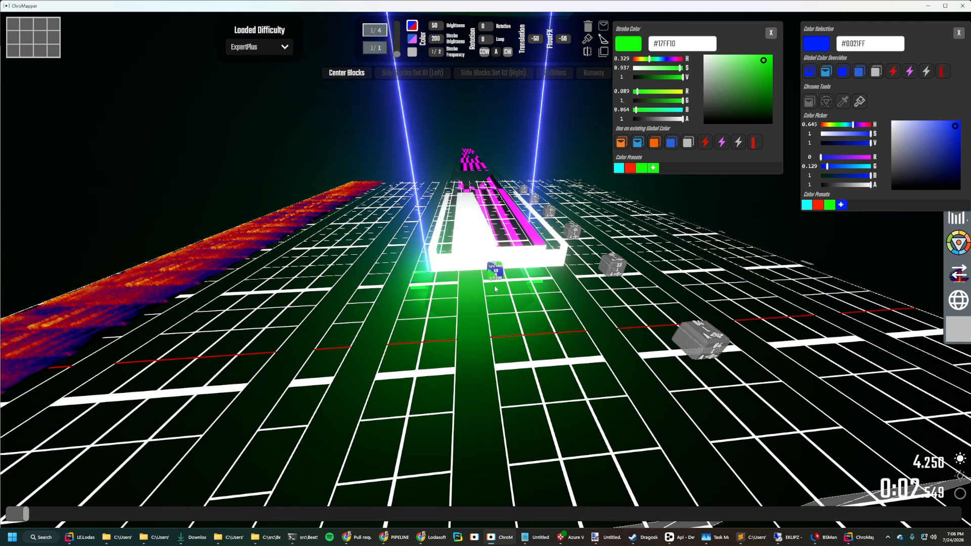
pyautogui.press('space')
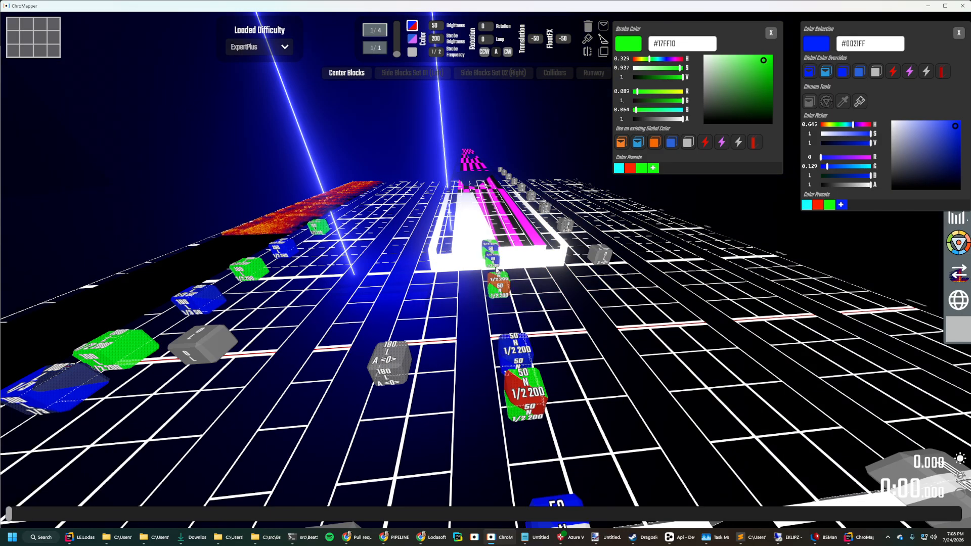
# Exit to the song info and reopen the Expert+ difficulty in the editor.
pyautogui.press('Escape')
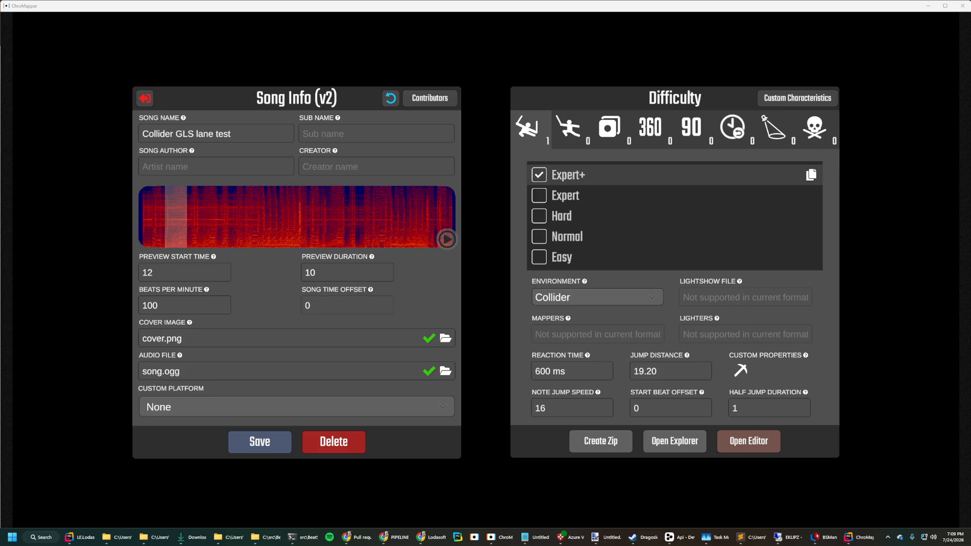
pyautogui.click(748, 440)
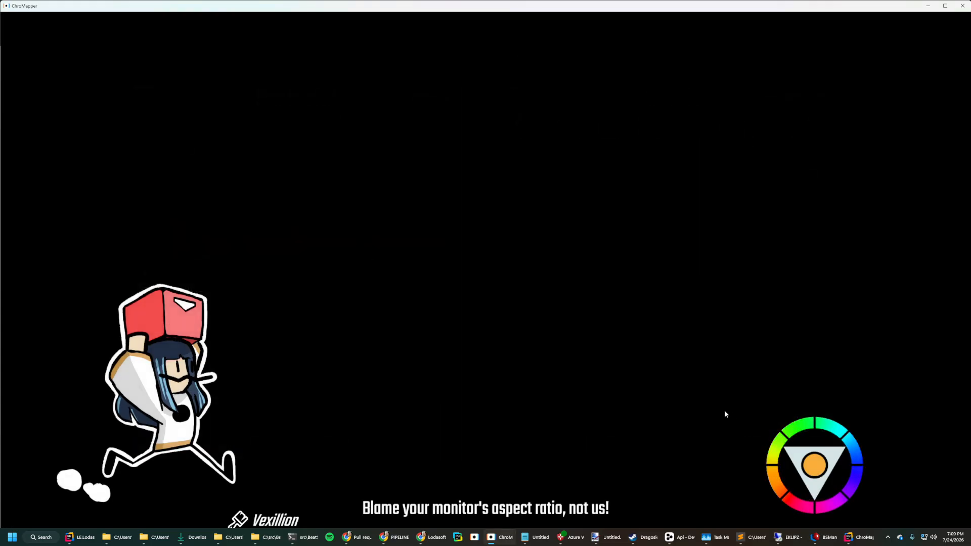
pyautogui.moveTo(500, 322); pyautogui.dragTo(507, 314, button='right')
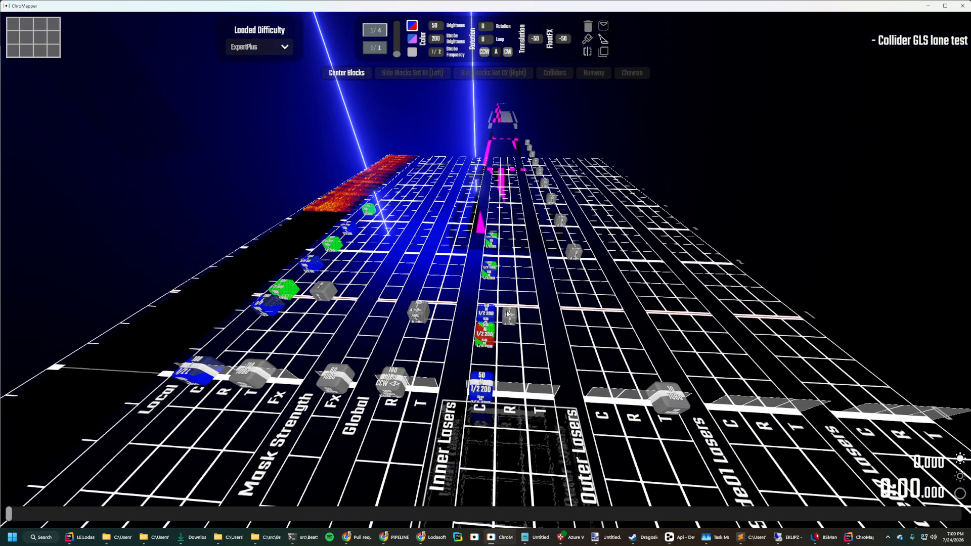
pyautogui.moveTo(524, 350); pyautogui.dragTo(518, 358, button='right')
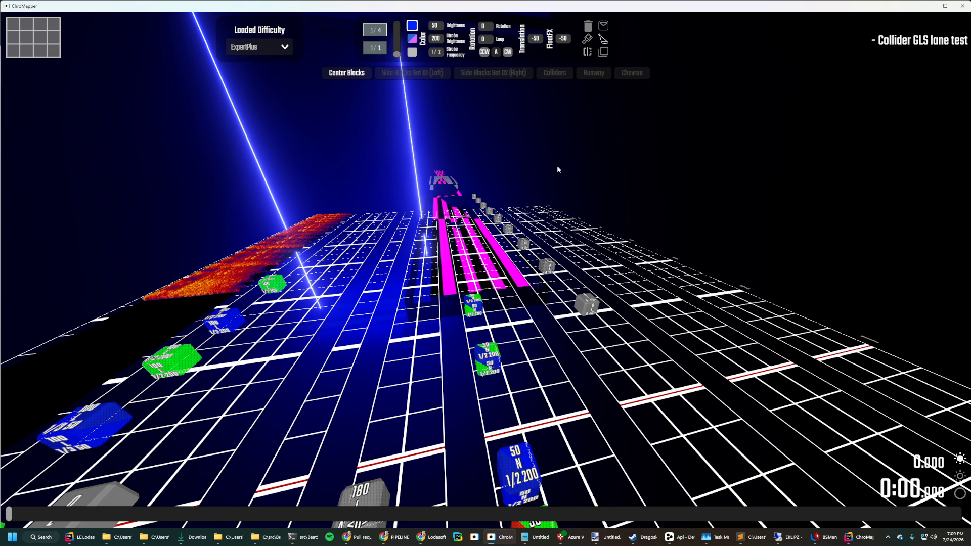
# Examine the stacked blue and green colour events on the Local group's colour lane.
pyautogui.moveTo(556, 165); pyautogui.dragTo(551, 183, button='right')
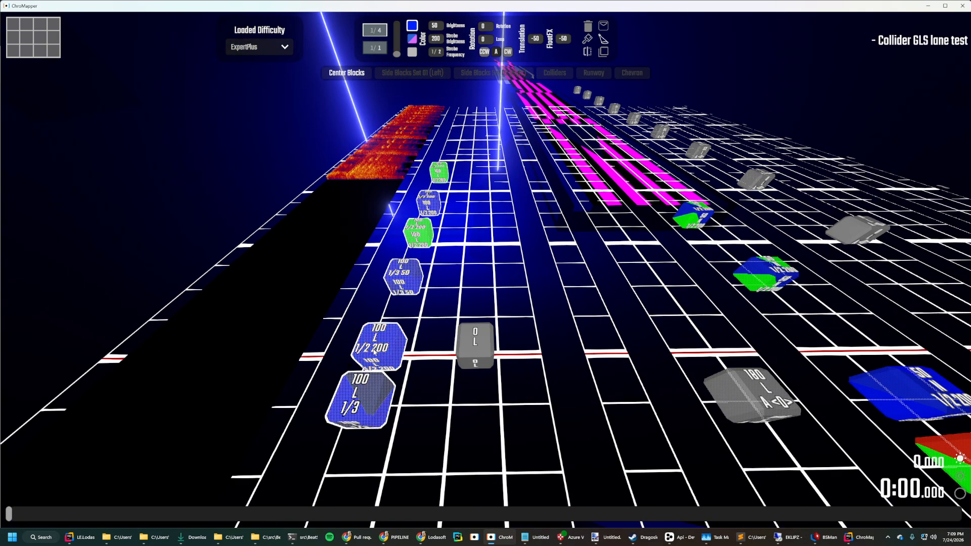
pyautogui.moveTo(430, 205); pyautogui.dragTo(434, 319, button='right')
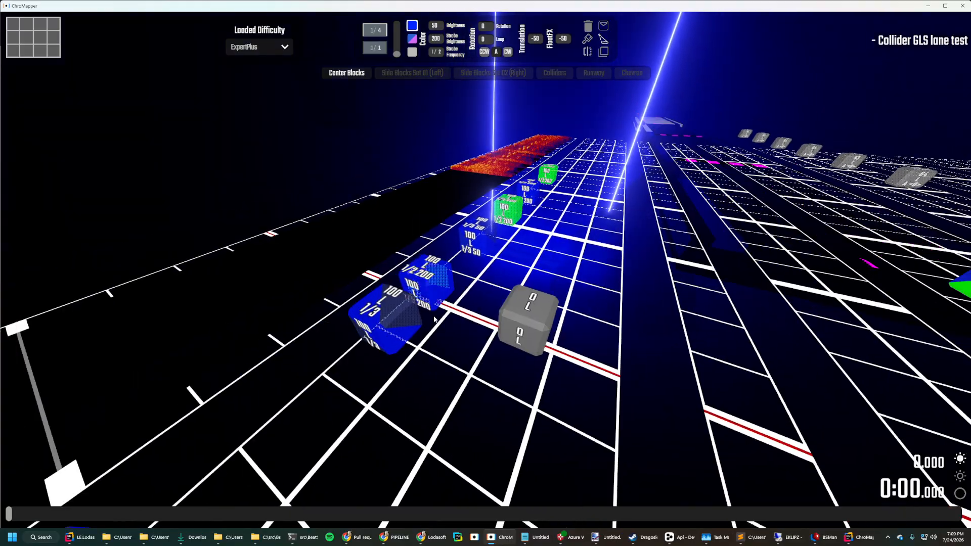
pyautogui.click(432, 287)
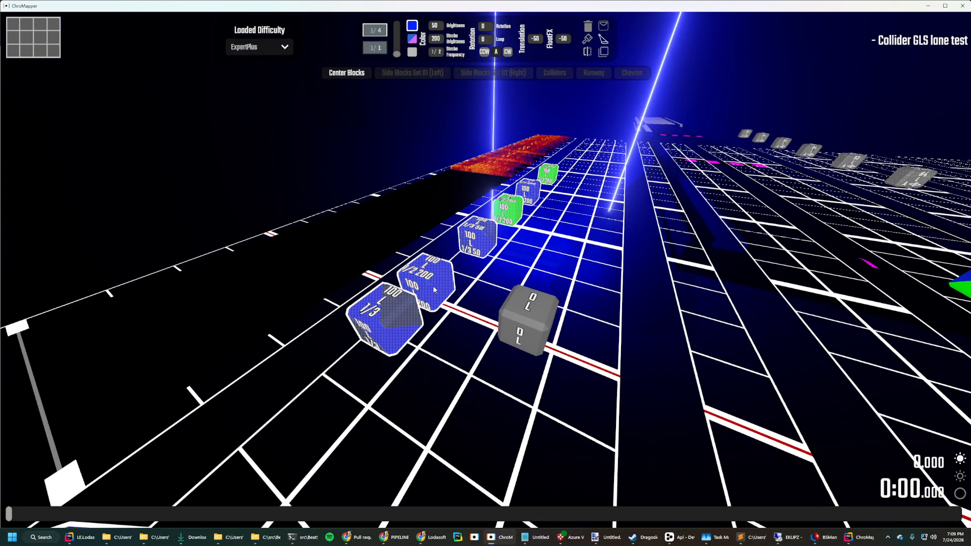
pyautogui.moveTo(435, 289); pyautogui.dragTo(478, 288, button='right')
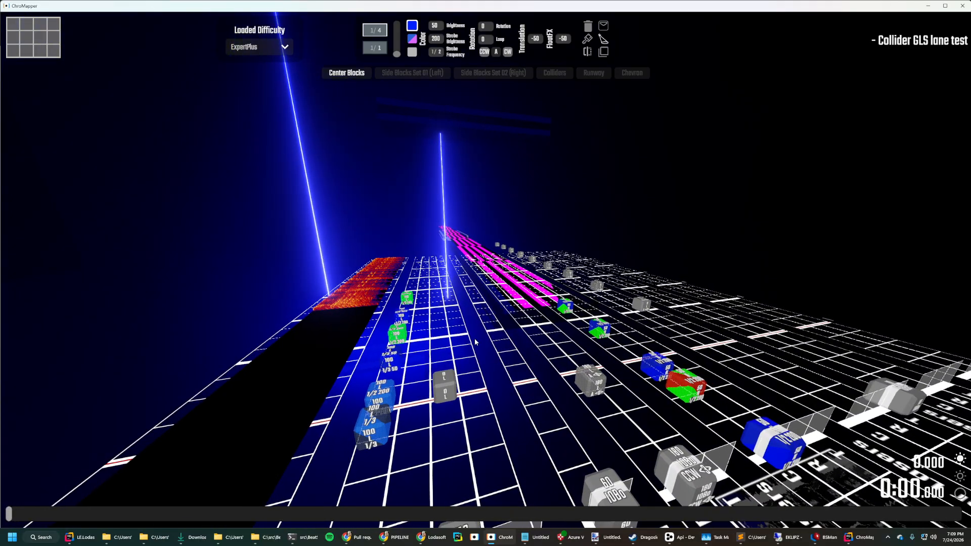
pyautogui.moveTo(476, 342); pyautogui.dragTo(519, 340, button='right')
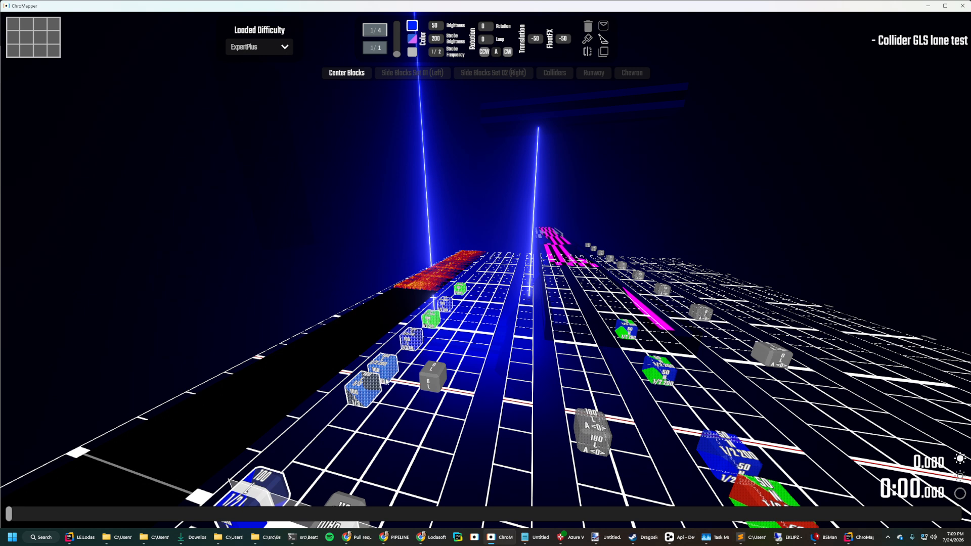
# Set the cursor precision to 1/3.
pyautogui.keyDown('ctrl'); pyautogui.keyDown('shift'); pyautogui.scroll(1, 368, 399); pyautogui.keyUp('shift'); pyautogui.keyUp('ctrl')
pyautogui.keyDown('ctrl'); pyautogui.keyDown('shift'); pyautogui.scroll(-1, 368, 399); pyautogui.keyUp('shift'); pyautogui.keyUp('ctrl')
pyautogui.keyDown('ctrl'); pyautogui.keyDown('shift'); pyautogui.scroll(1, 368, 398); pyautogui.keyUp('shift'); pyautogui.keyUp('ctrl')
pyautogui.hotkey('ctrl', 'a')
pyautogui.moveTo(368, 399); pyautogui.dragTo(378, 383, button='right')
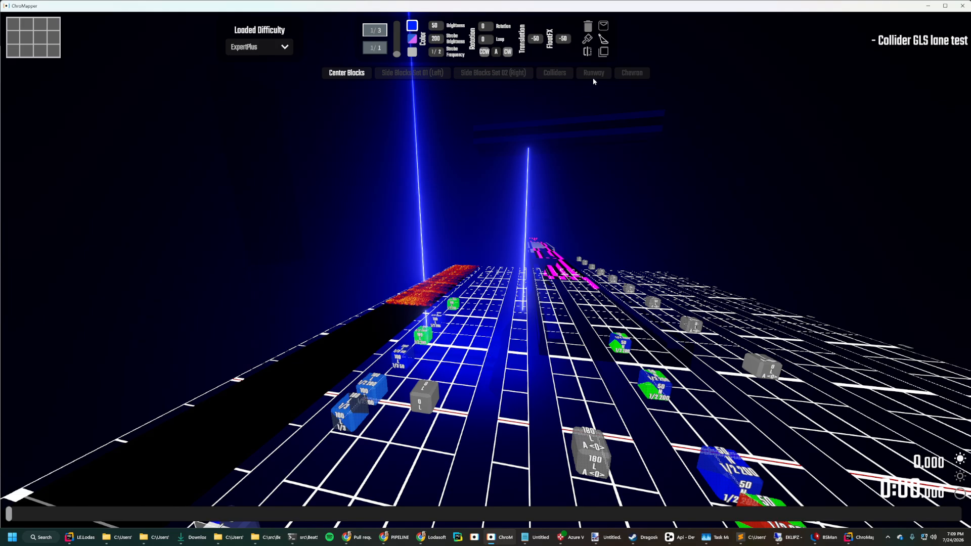
# Show the basic event lanes, then leave the map and go back to the level list.
pyautogui.click(603, 52)
pyautogui.moveTo(603, 51); pyautogui.dragTo(544, 160, button='right')
pyautogui.press('Escape')
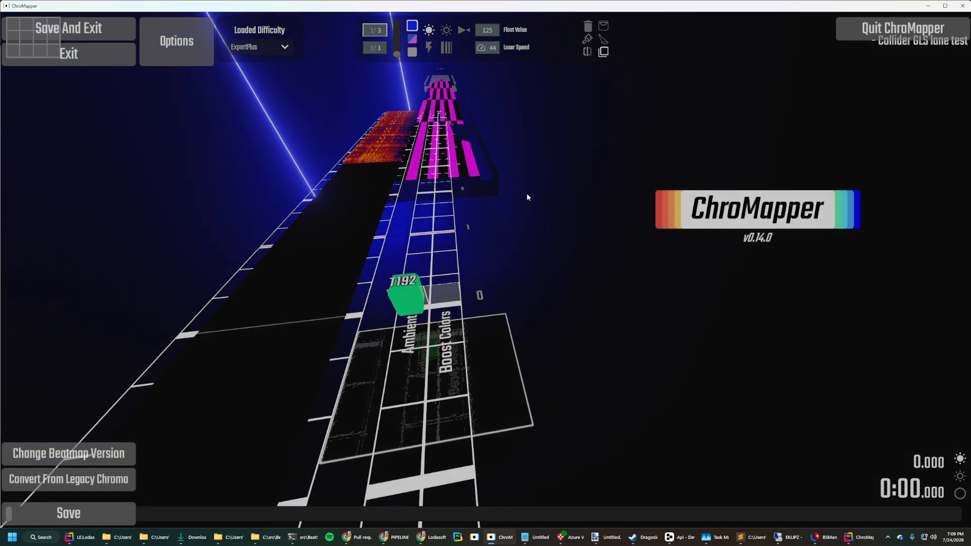
pyautogui.click(106, 65)
pyautogui.click(397, 281)
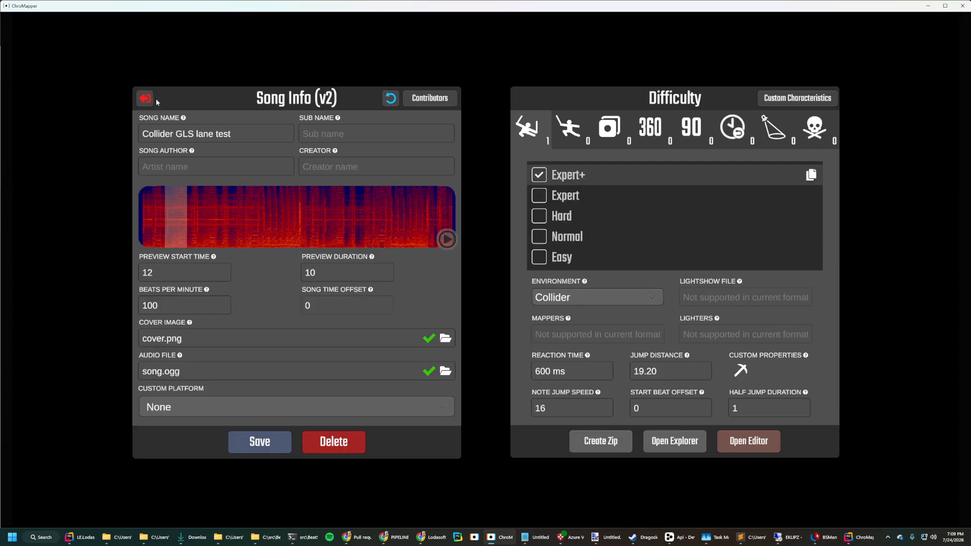
pyautogui.click(153, 99)
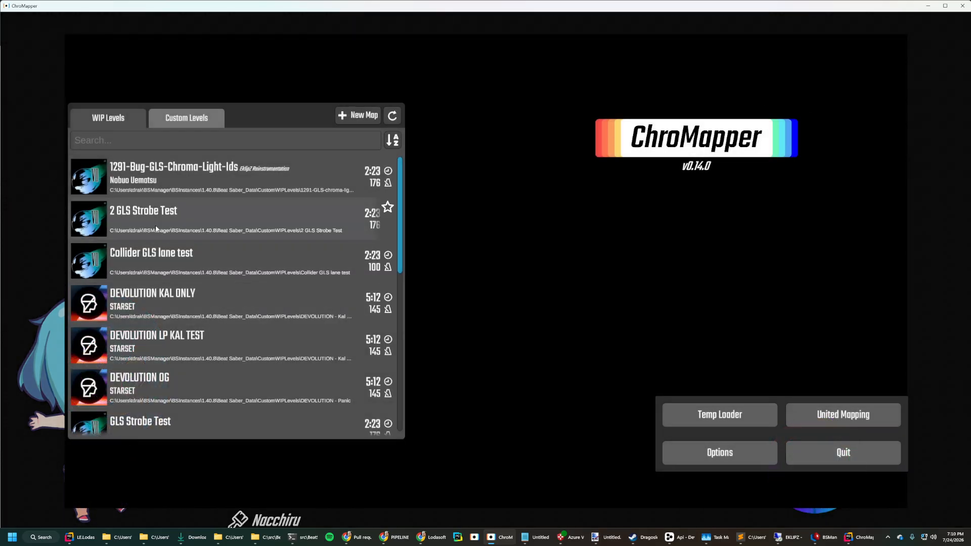
# Open the map "Panic - Clone Ring With Separate Ring Name" and load its ExpertPlus difficulty in the editor.
pyautogui.scroll(-7, 183, 232)
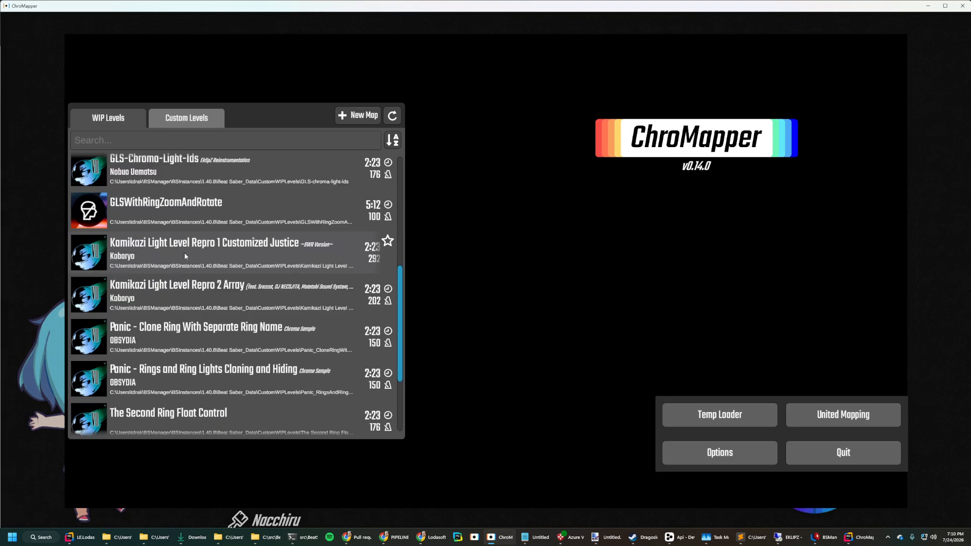
pyautogui.click(163, 340)
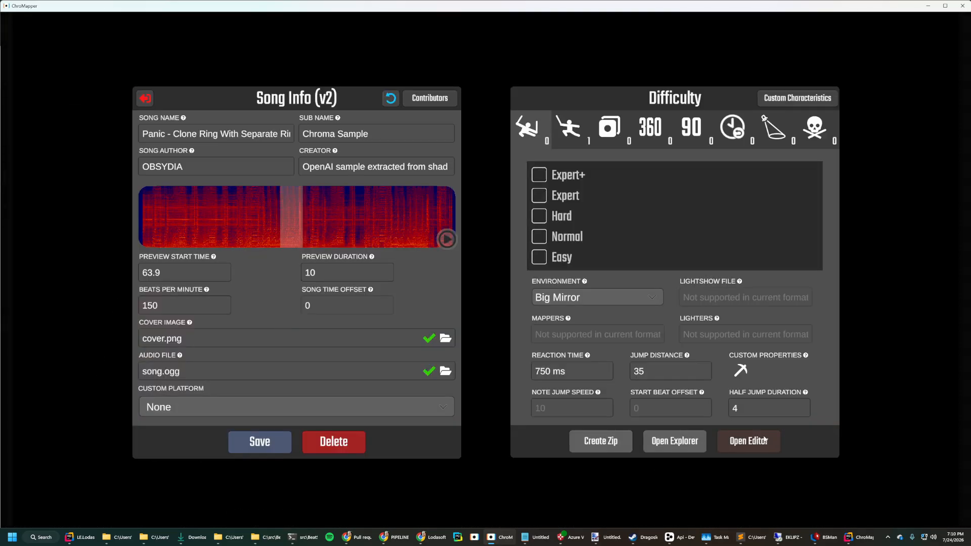
pyautogui.click(569, 143)
pyautogui.click(747, 443)
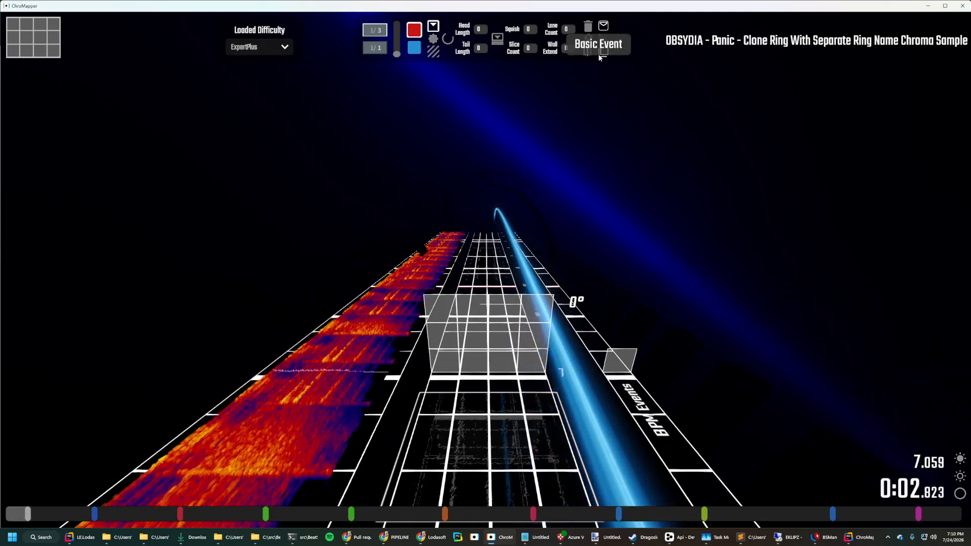
# Show the basic event lanes of the Panic map, including the separately named ring lanes.
pyautogui.click(601, 54)
pyautogui.moveTo(586, 202); pyautogui.dragTo(578, 228, button='right')
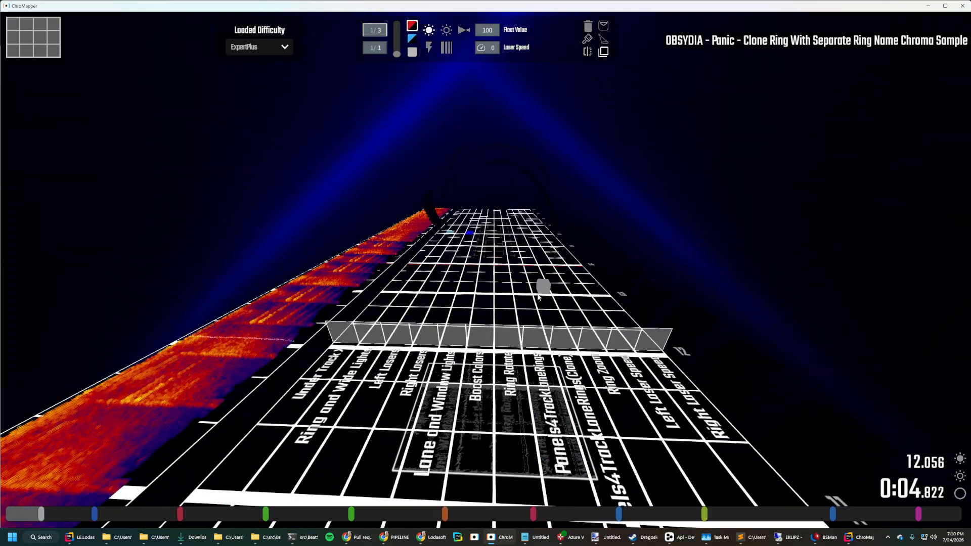
pyautogui.moveTo(541, 284); pyautogui.dragTo(515, 303, button='right')
pyautogui.press('d')
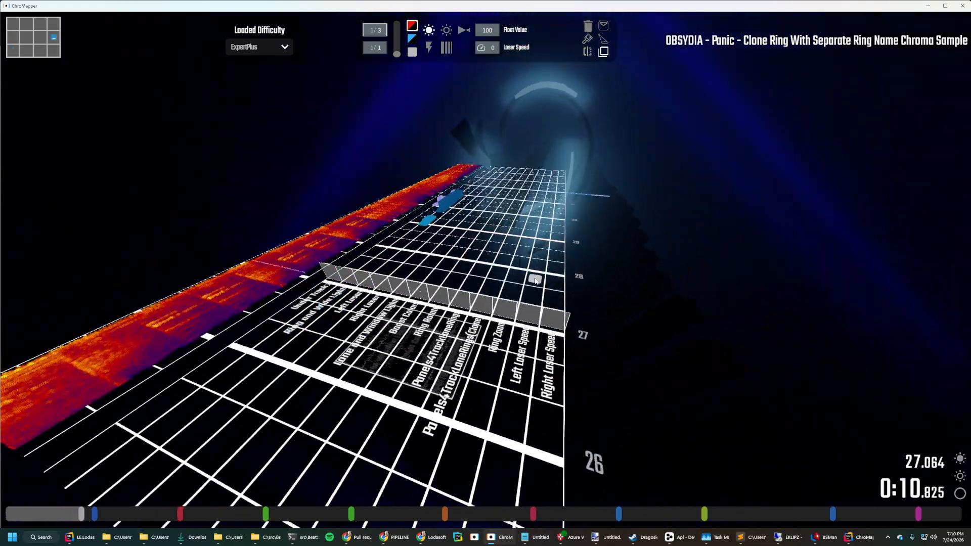
# Advance to beat 61 and examine the events on the Ring Rotate, Panels4TrackLaneRings and cloned ring lanes.
pyautogui.moveTo(514, 286); pyautogui.dragTo(534, 279, button='right')
pyautogui.scroll(20, 534, 279)
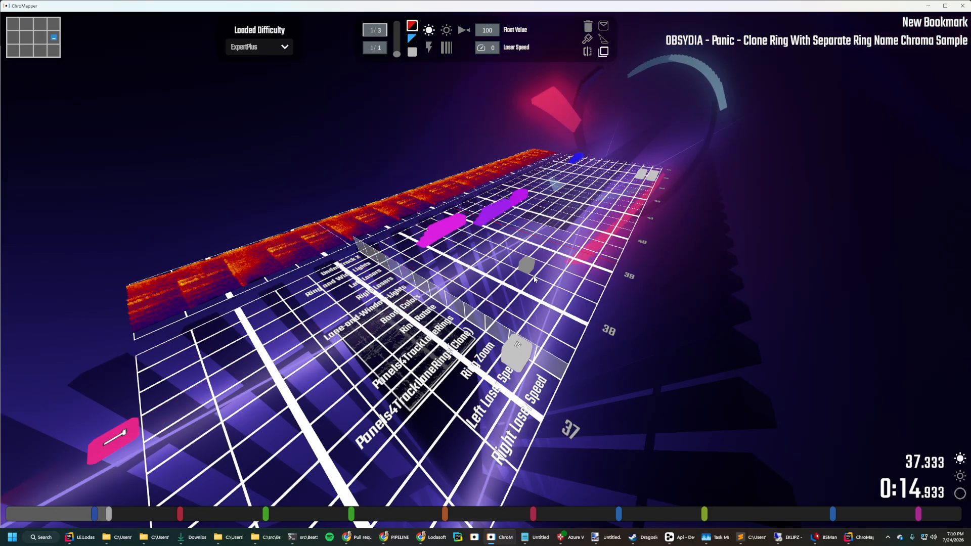
pyautogui.scroll(20, 534, 279)
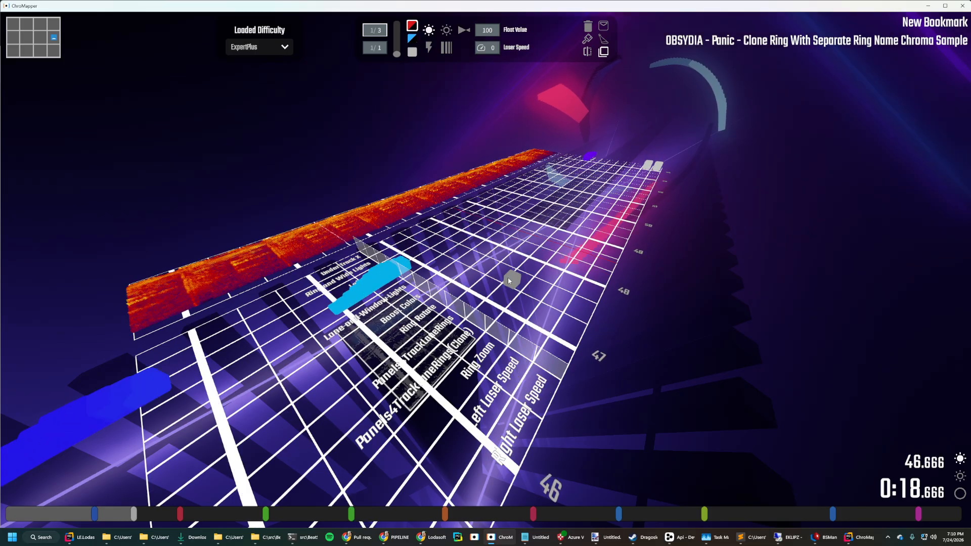
pyautogui.scroll(20, 510, 282)
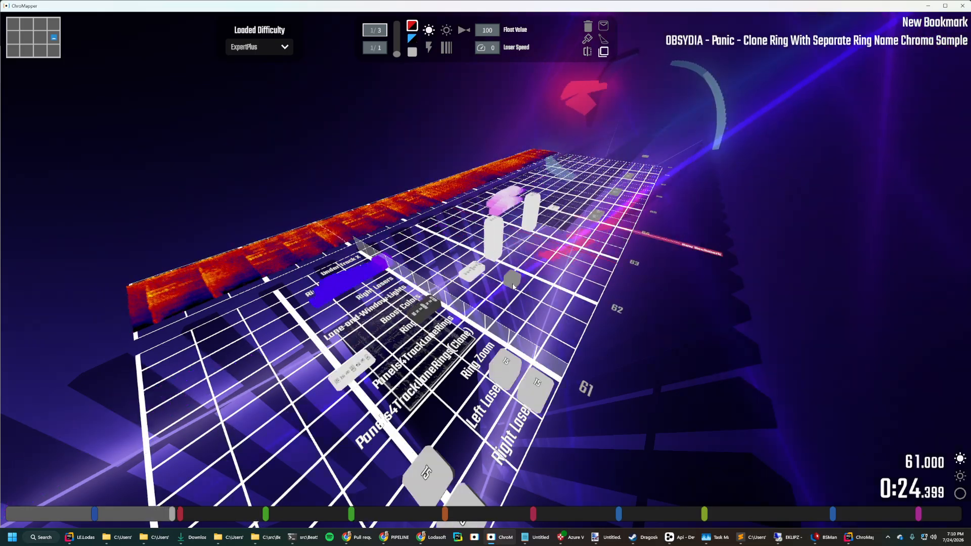
pyautogui.moveTo(513, 287); pyautogui.dragTo(436, 371, button='right')
pyautogui.press('w')
pyautogui.press('w')
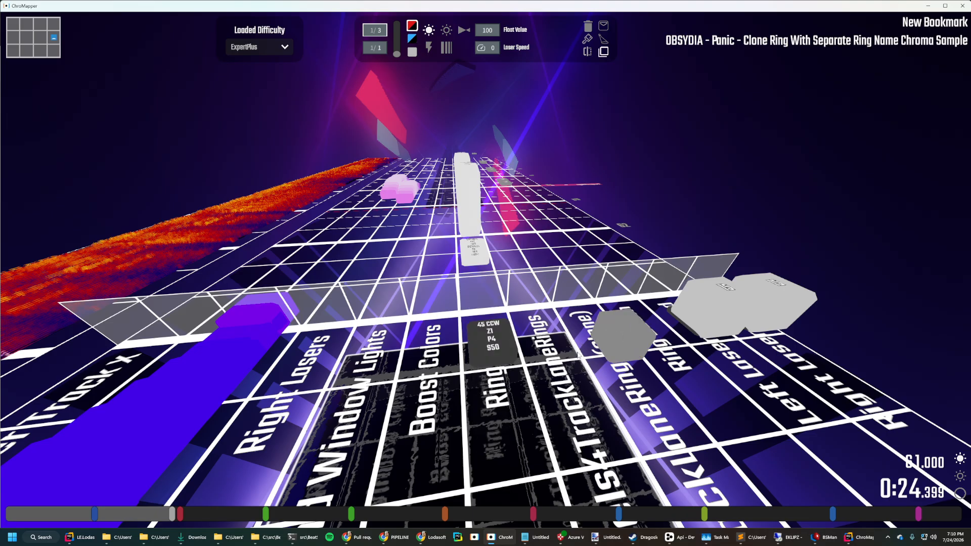
pyautogui.moveTo(496, 354); pyautogui.dragTo(469, 314, button='right')
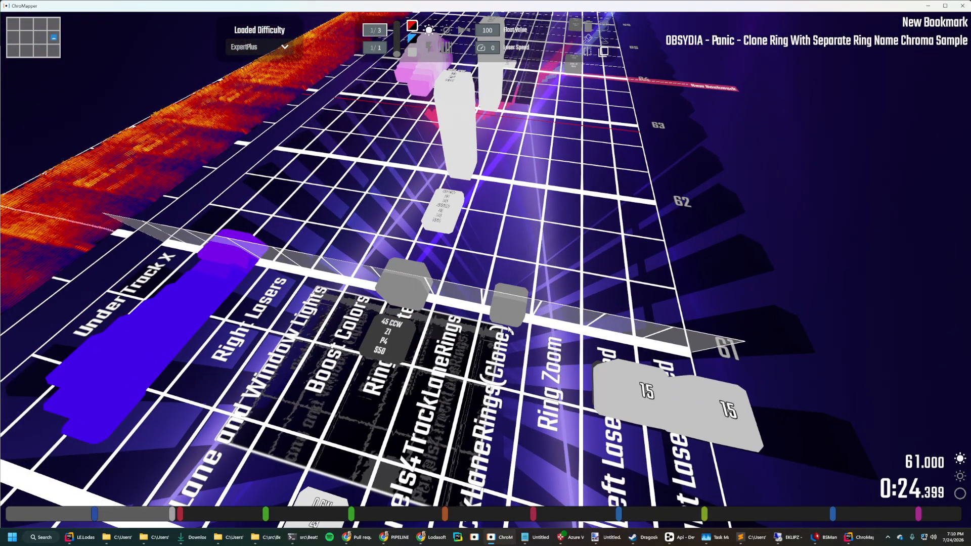
# Place a Ring Zoom event at beat 61 with a zoom step of 1.
pyautogui.moveTo(478, 352)
pyautogui.mouseDown(button='right')
pyautogui.moveTo(506, 339)
pyautogui.moveTo(474, 353)
pyautogui.mouseUp(button='right')
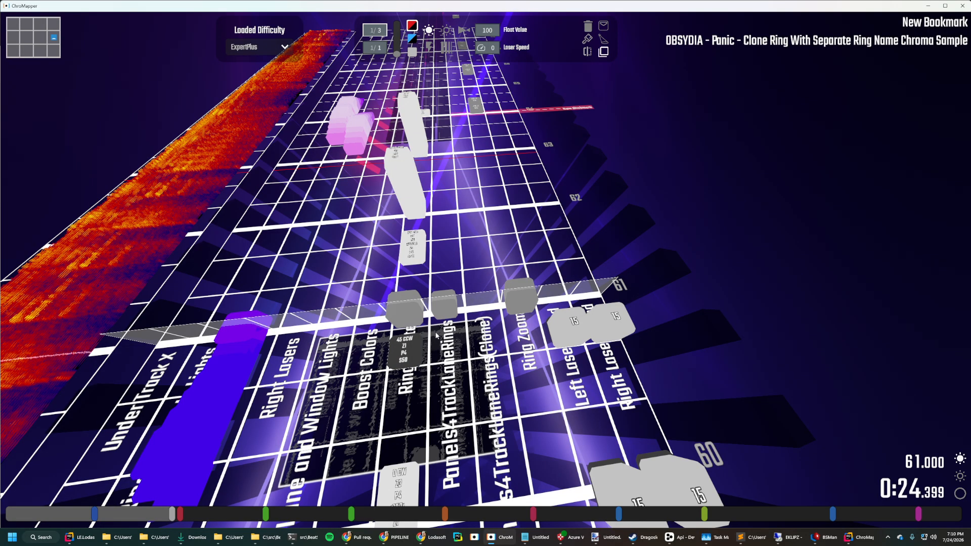
pyautogui.moveTo(473, 328); pyautogui.dragTo(457, 338, button='right')
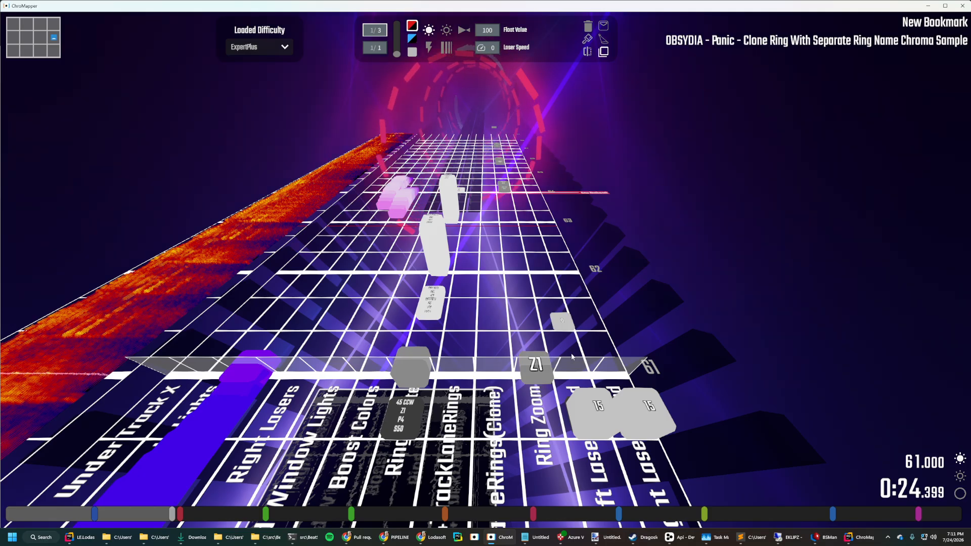
pyautogui.moveTo(572, 356); pyautogui.dragTo(563, 370, button='right')
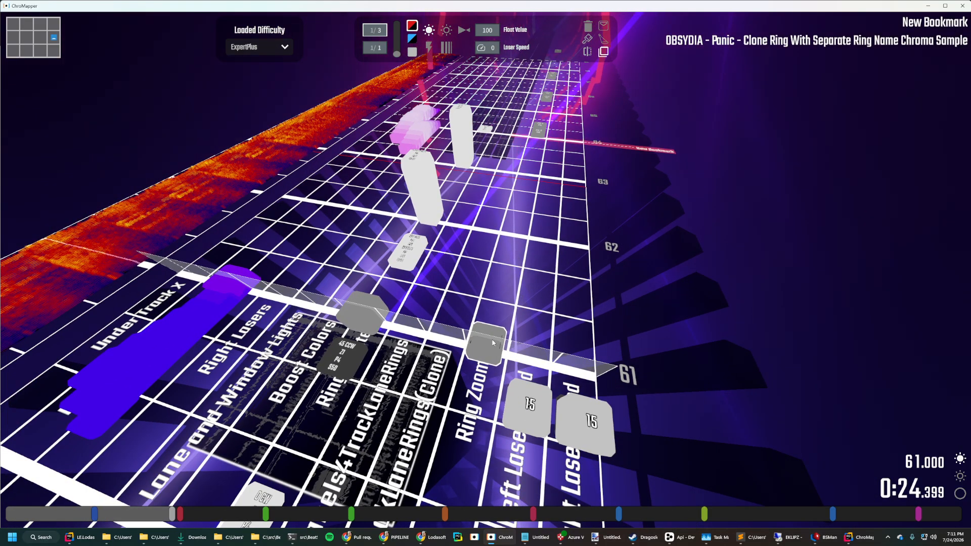
pyautogui.scroll(1, 503, 327)
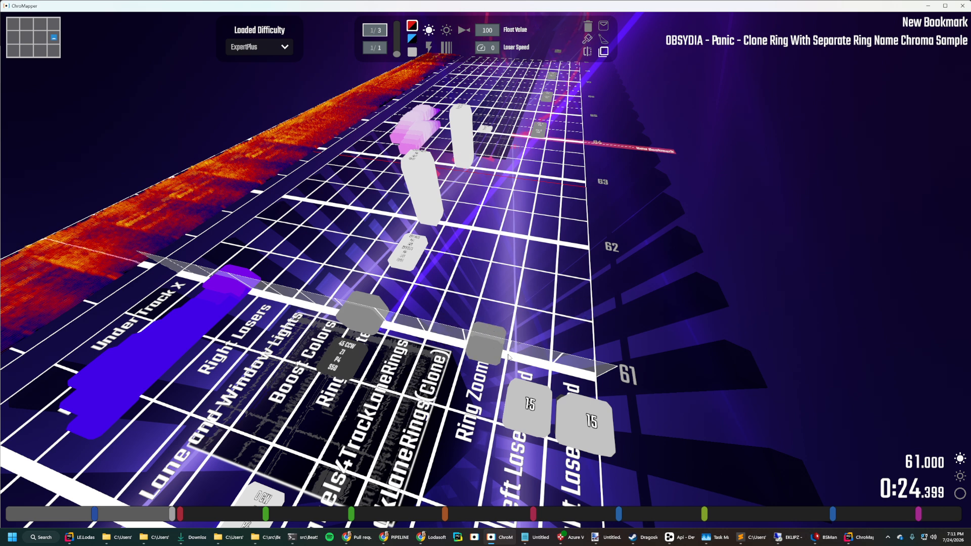
# Set the Ring Zoom event at beat 61 to a zoom step of 2.25 and a speed of 7.75.
pyautogui.press('a')
pyautogui.moveTo(524, 346)
pyautogui.mouseDown(button='right')
pyautogui.moveTo(558, 329)
pyautogui.moveTo(577, 340)
pyautogui.moveTo(526, 338)
pyautogui.mouseUp(button='right')
pyautogui.press('s')
pyautogui.press('w')
pyautogui.press('s')
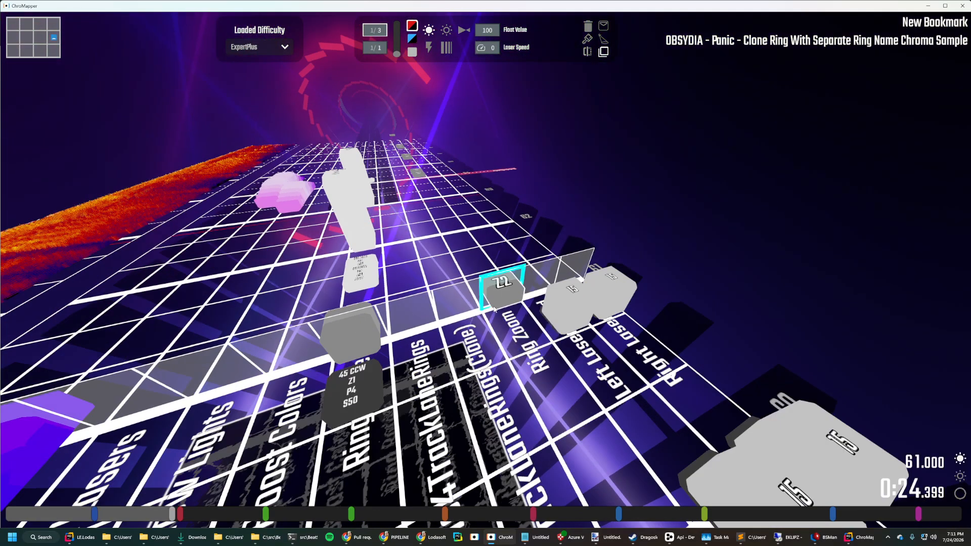
pyautogui.scroll(7, 499, 303)
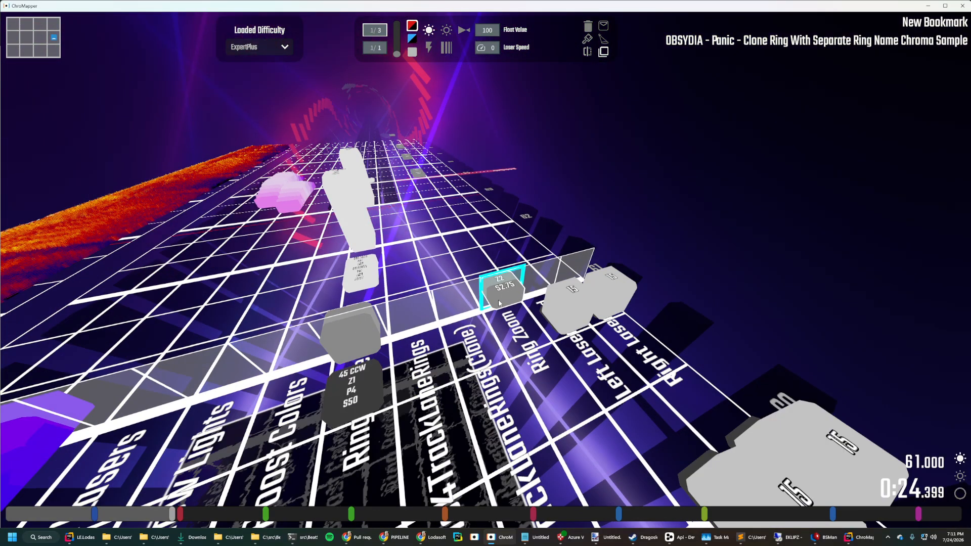
pyautogui.scroll(3, 501, 302)
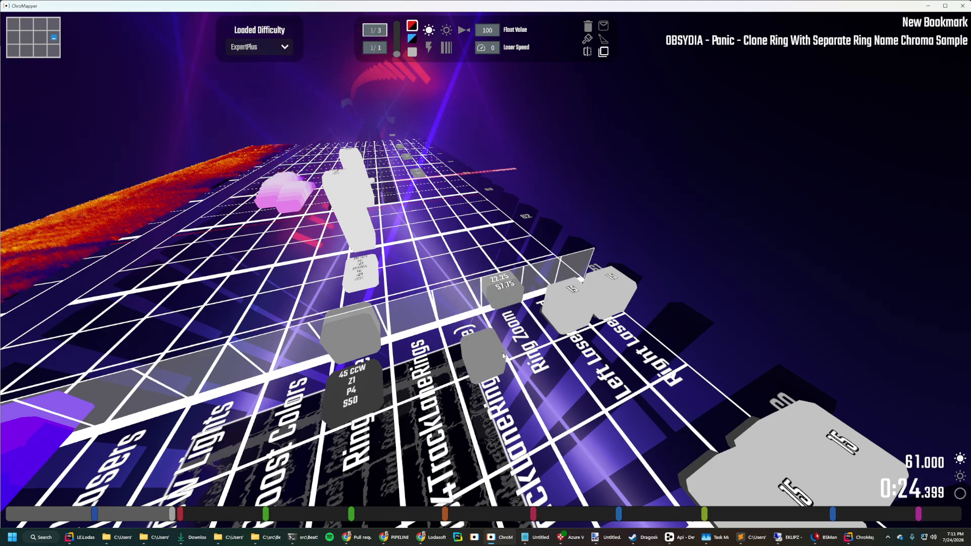
# Invert the zoom step of the Ring Zoom event at beat 61 to -2.25.
pyautogui.moveTo(483, 350); pyautogui.dragTo(497, 299, button='right')
pyautogui.press('w')
pyautogui.press('d')
pyautogui.press('s')
pyautogui.press('a')
pyautogui.moveTo(438, 299); pyautogui.dragTo(429, 282, button='right')
pyautogui.press('a')
pyautogui.hotkey('ctrl', 'z')
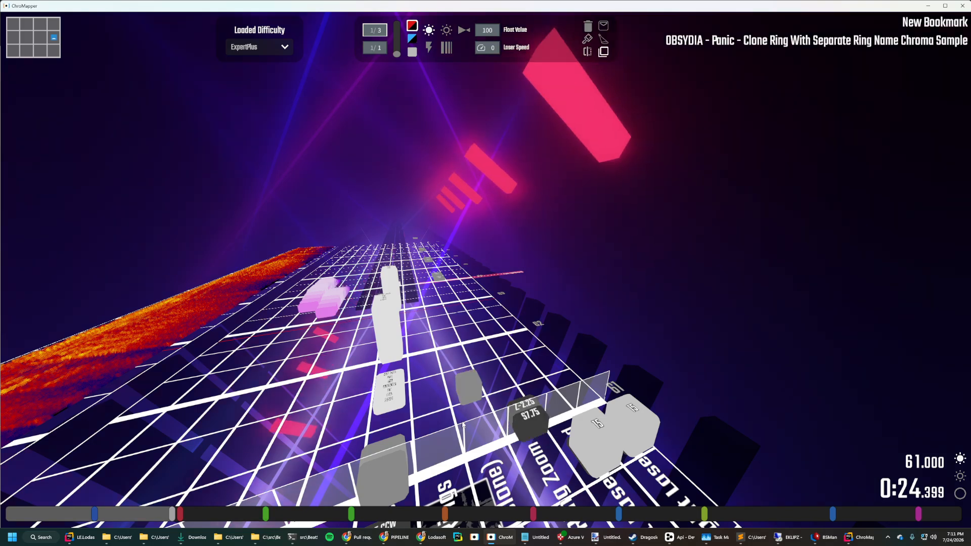
# Try inverting the Ring Zoom event's zoom step once more and undo that change.
pyautogui.press('a')
pyautogui.moveTo(523, 423); pyautogui.dragTo(480, 401, button='right')
pyautogui.press('w')
pyautogui.middleClick(467, 341)
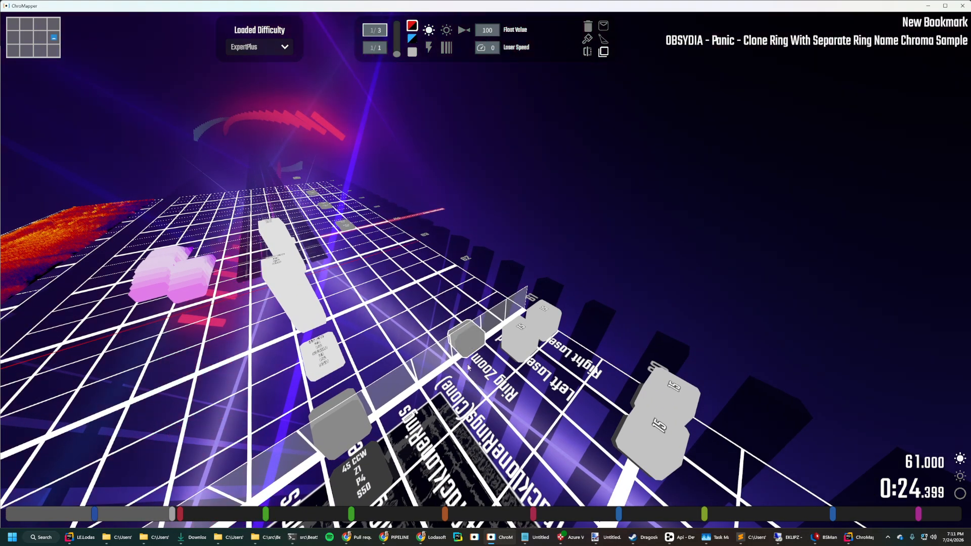
pyautogui.hotkey('ctrl', 'z')
pyautogui.moveTo(467, 340); pyautogui.dragTo(475, 385, button='right')
pyautogui.press('d')
pyautogui.press('s')
pyautogui.press('w')
pyautogui.press('w')
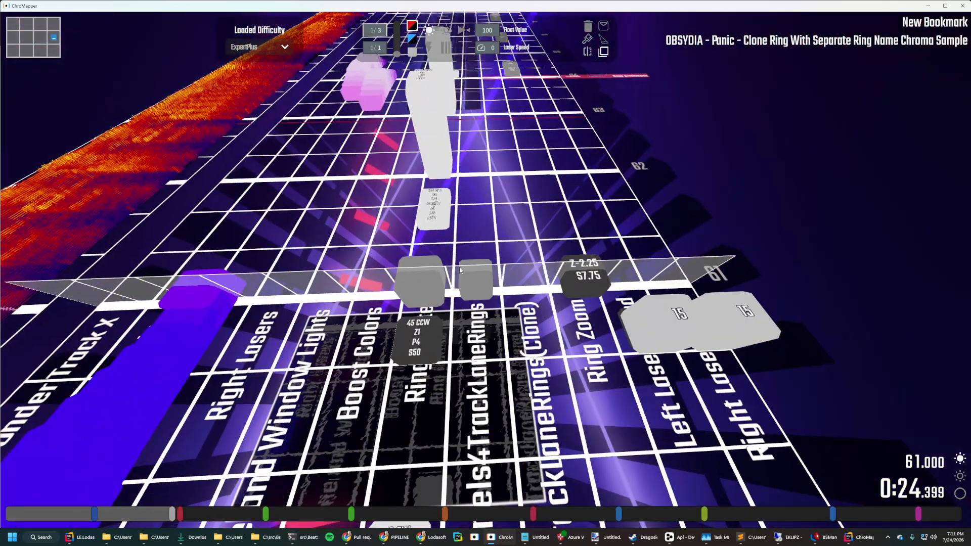
# Examine how the rings respond to the Ring Zoom and Ring Rotate events around beat 61.
pyautogui.moveTo(459, 271); pyautogui.dragTo(472, 177, button='right')
pyautogui.press('a')
pyautogui.press('s')
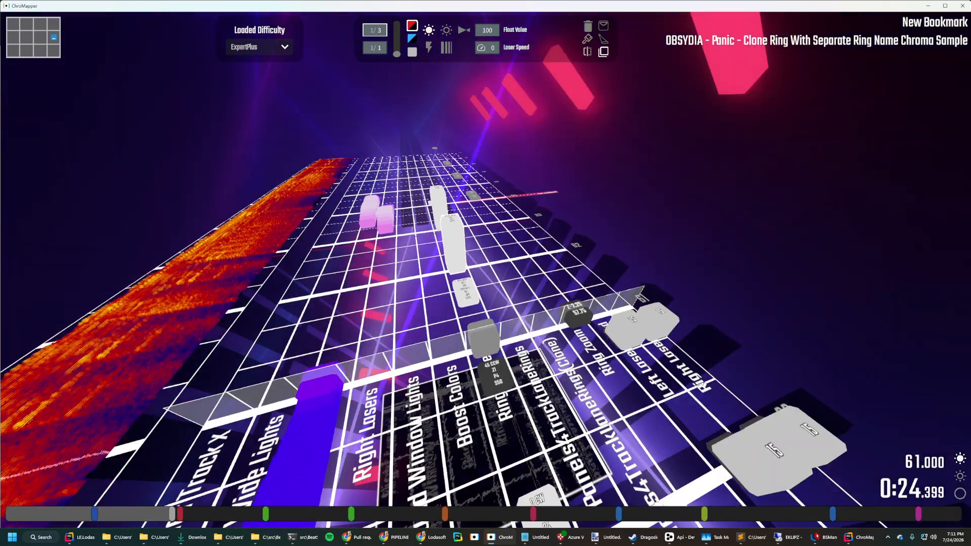
pyautogui.press('w')
pyautogui.moveTo(457, 253); pyautogui.dragTo(485, 334, button='right')
pyautogui.press('w')
pyautogui.middleClick(436, 349)
pyautogui.moveTo(543, 319); pyautogui.dragTo(526, 341, button='right')
pyautogui.press('s')
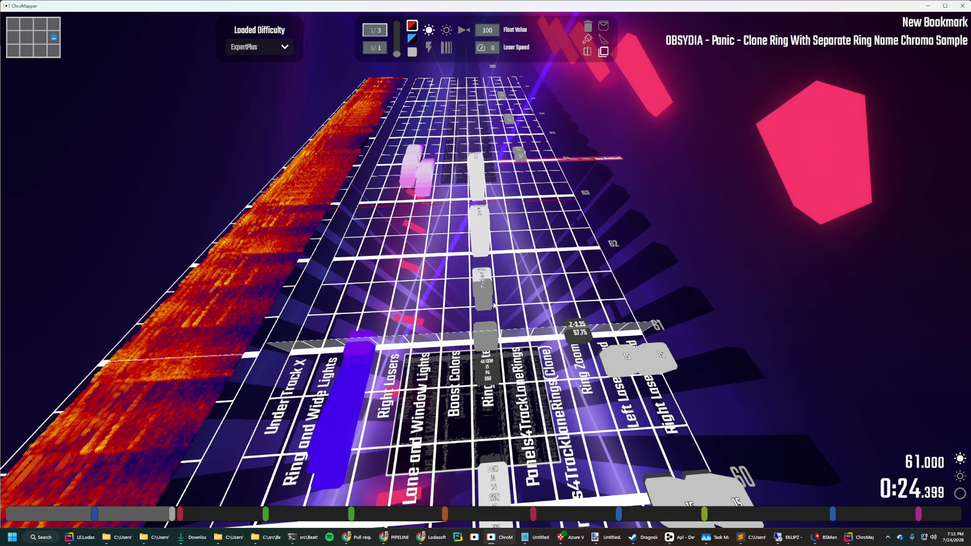
# Set the speed of the 45 CCW Ring Rotate event just before beat 61 to 65.
pyautogui.moveTo(526, 307); pyautogui.dragTo(528, 316, button='right')
pyautogui.press('w')
pyautogui.moveTo(498, 315)
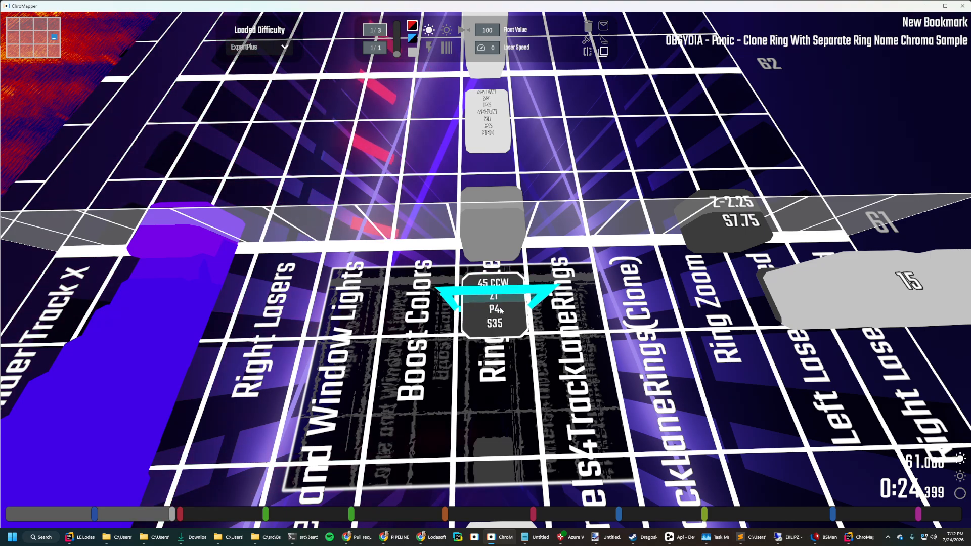
pyautogui.keyDown('alt'); pyautogui.scroll(3, 503, 311); pyautogui.keyUp('alt')
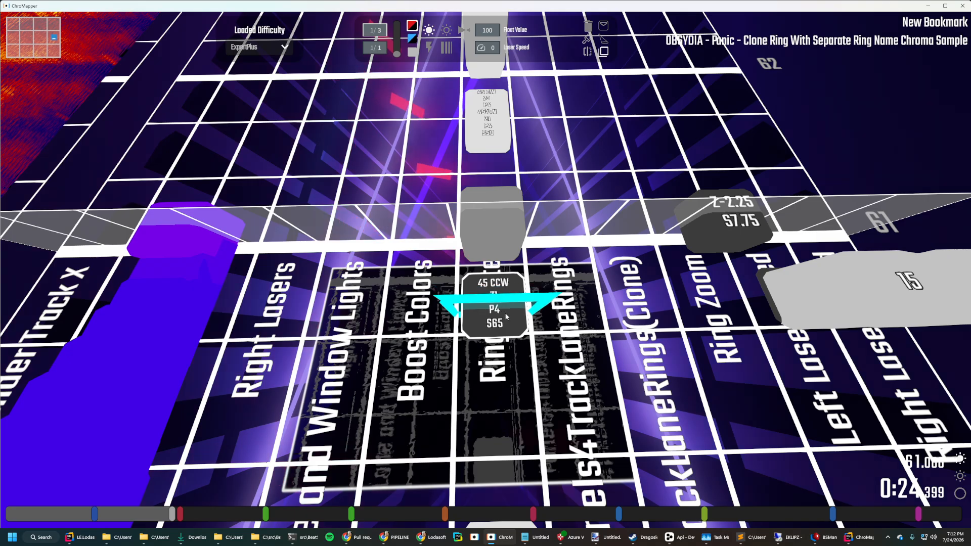
# Inspect the basic event lanes and the rings around beat 61 from several angles.
pyautogui.moveTo(586, 334); pyautogui.dragTo(637, 304, button='right')
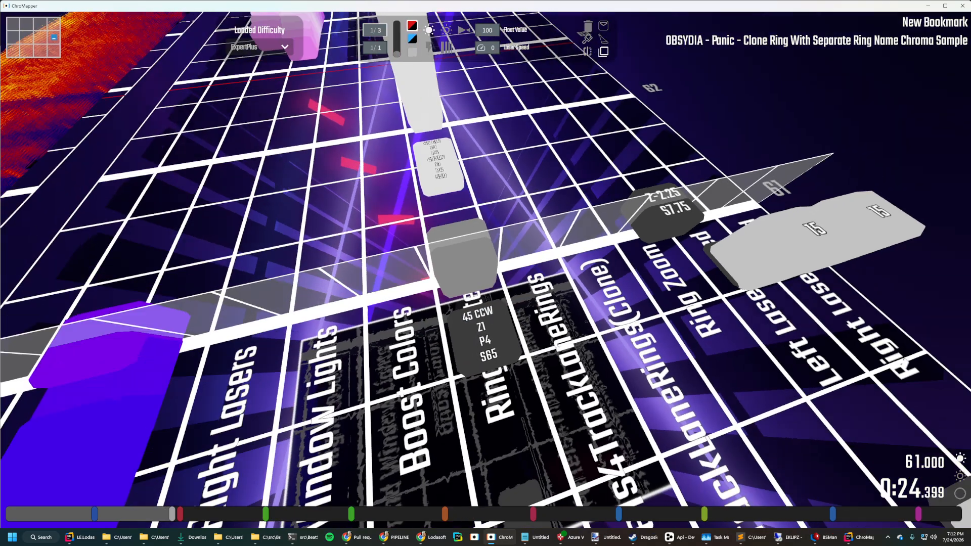
pyautogui.press('s')
pyautogui.moveTo(536, 308)
pyautogui.mouseDown(button='right')
pyautogui.moveTo(546, 315)
pyautogui.moveTo(533, 308)
pyautogui.mouseUp(button='right')
pyautogui.press('w')
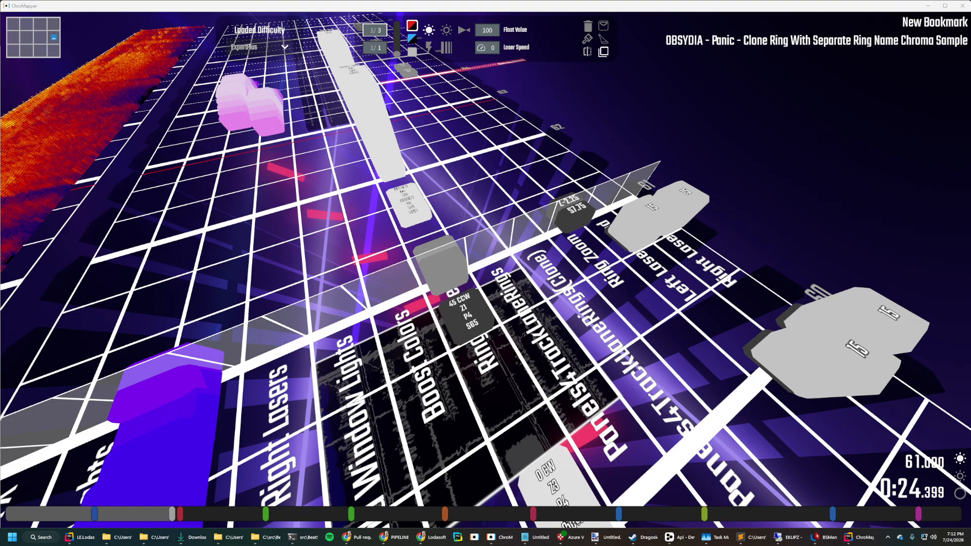
pyautogui.moveTo(485, 273); pyautogui.dragTo(450, 313, button='right')
pyautogui.moveTo(346, 292); pyautogui.dragTo(443, 299, button='right')
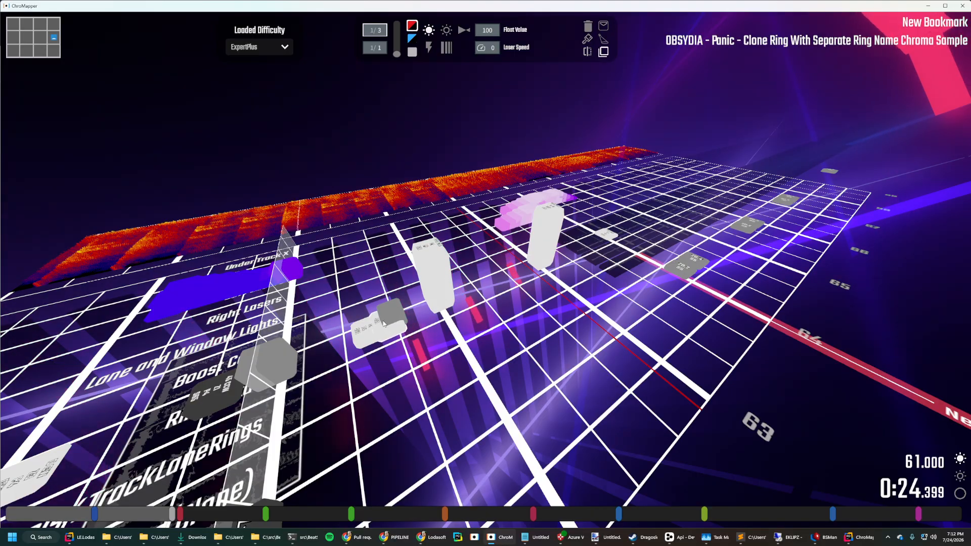
pyautogui.moveTo(382, 324); pyautogui.dragTo(476, 307, button='right')
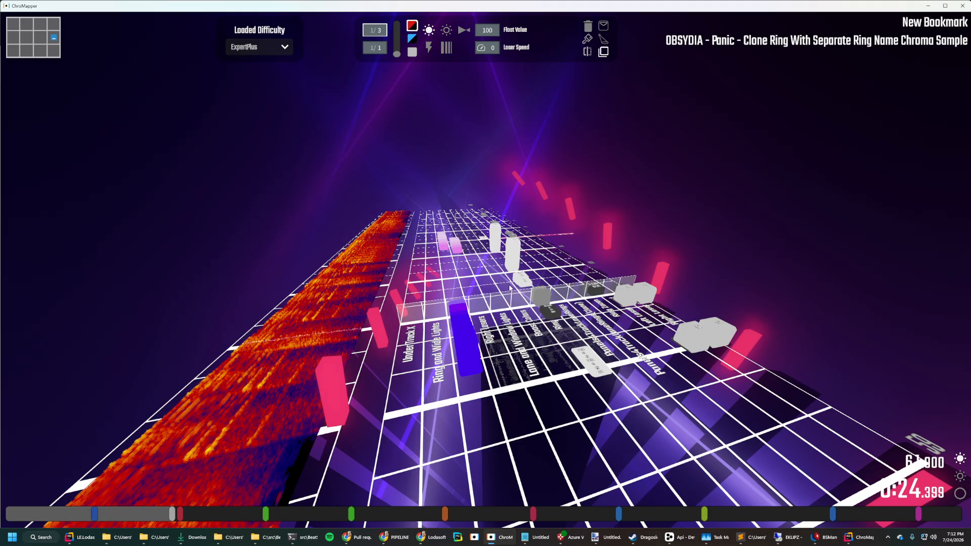
# Scrub back to beat 55.666 and play the section containing the ring events.
pyautogui.moveTo(504, 257)
pyautogui.mouseDown(button='right')
pyautogui.moveTo(497, 298)
pyautogui.moveTo(505, 237)
pyautogui.moveTo(619, 250)
pyautogui.moveTo(455, 247)
pyautogui.moveTo(485, 256)
pyautogui.mouseUp(button='right')
pyautogui.press('w')
pyautogui.press('a')
pyautogui.press('d')
pyautogui.scroll(-5, 459, 357)
pyautogui.scroll(-12, 450, 355)
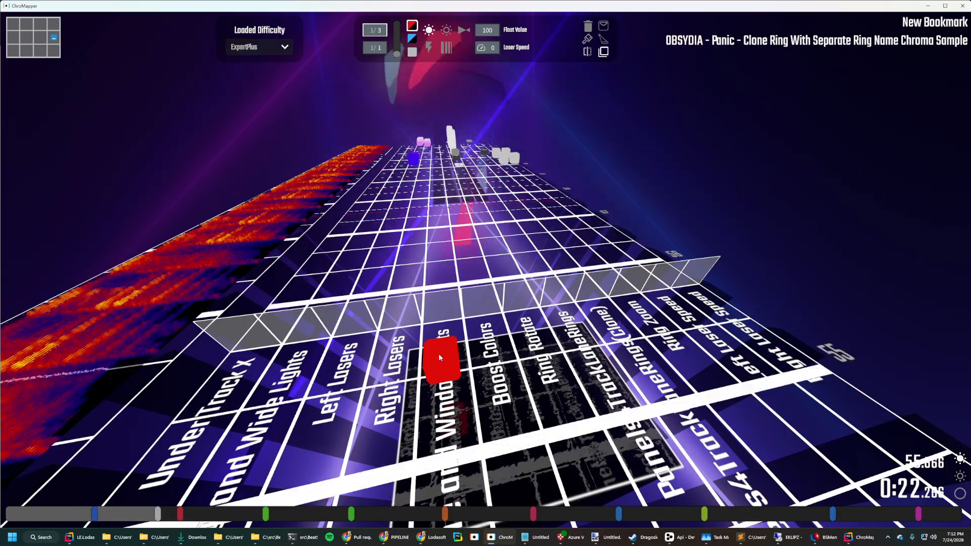
pyautogui.press('space')
pyautogui.moveTo(415, 343); pyautogui.dragTo(415, 296, button='right')
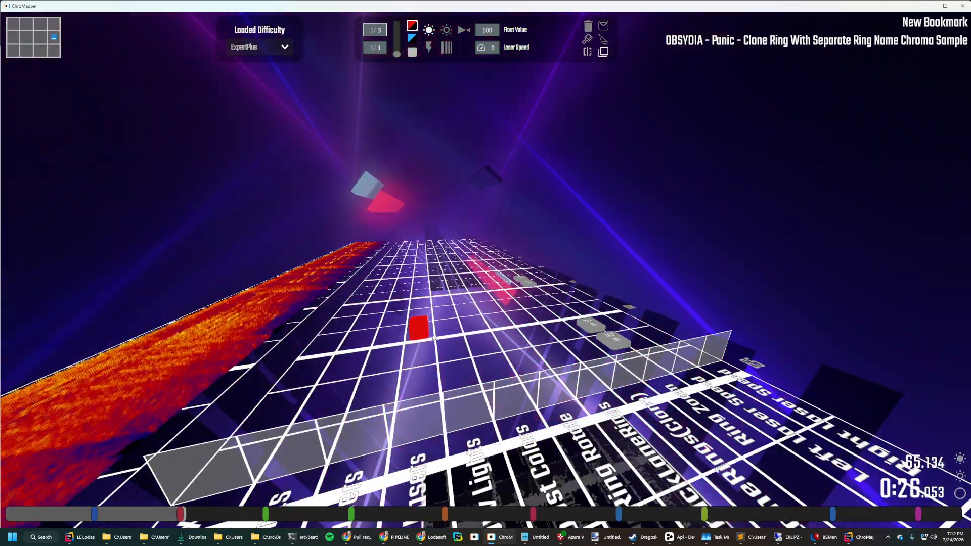
# Go to beat 70.666 and examine the three Ring Zoom events from beat 70 onward.
pyautogui.press('d')
pyautogui.moveTo(444, 340); pyautogui.dragTo(454, 322, button='right')
pyautogui.moveTo(323, 334); pyautogui.dragTo(344, 346, button='right')
pyautogui.scroll(-6, 380, 347)
pyautogui.press('s')
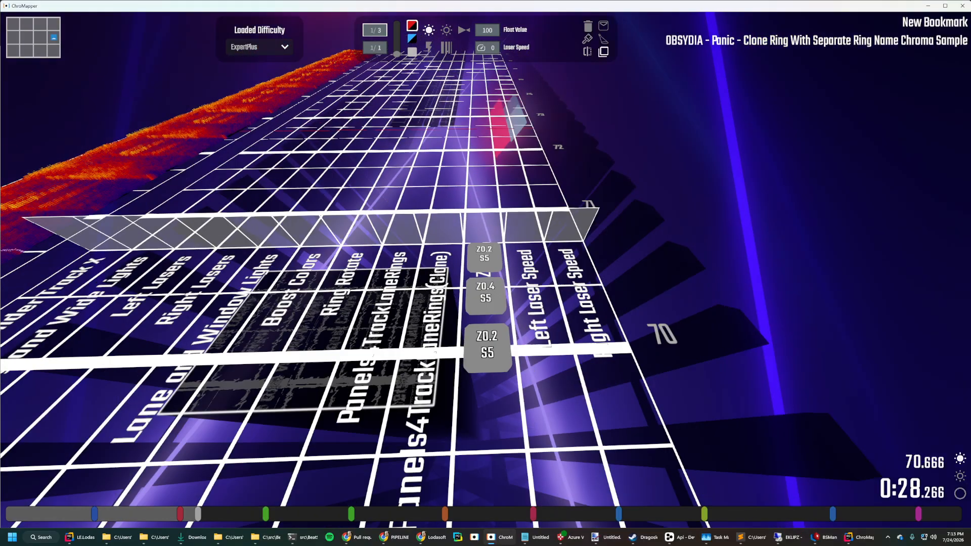
pyautogui.press('d')
pyautogui.moveTo(399, 232); pyautogui.dragTo(405, 205, button='right')
pyautogui.press('s')
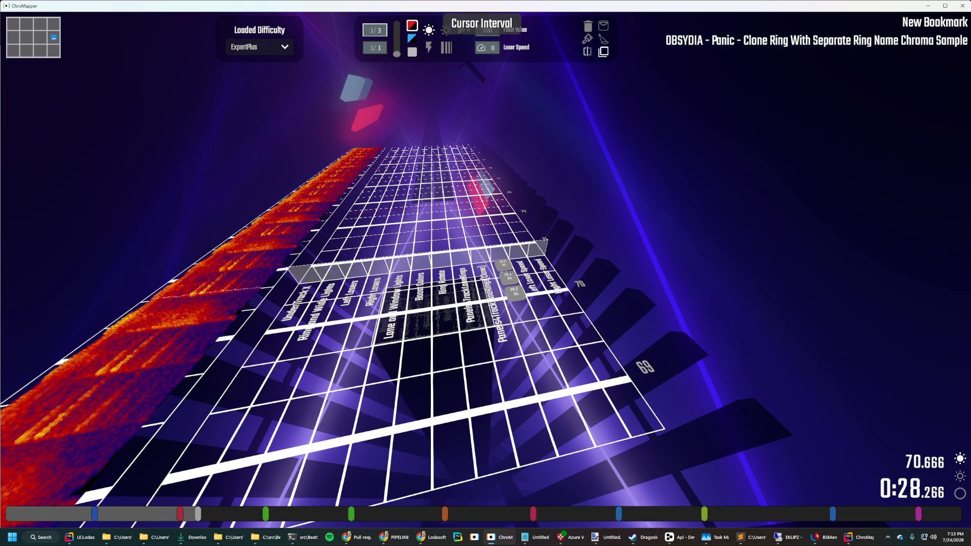
# Select the three Ring Zoom events around beat 70 and shift them to the Ring Rotate lane.
pyautogui.keyDown('ctrl'); pyautogui.moveTo(380, 238); pyautogui.dragTo(425, 273); pyautogui.keyUp('ctrl')
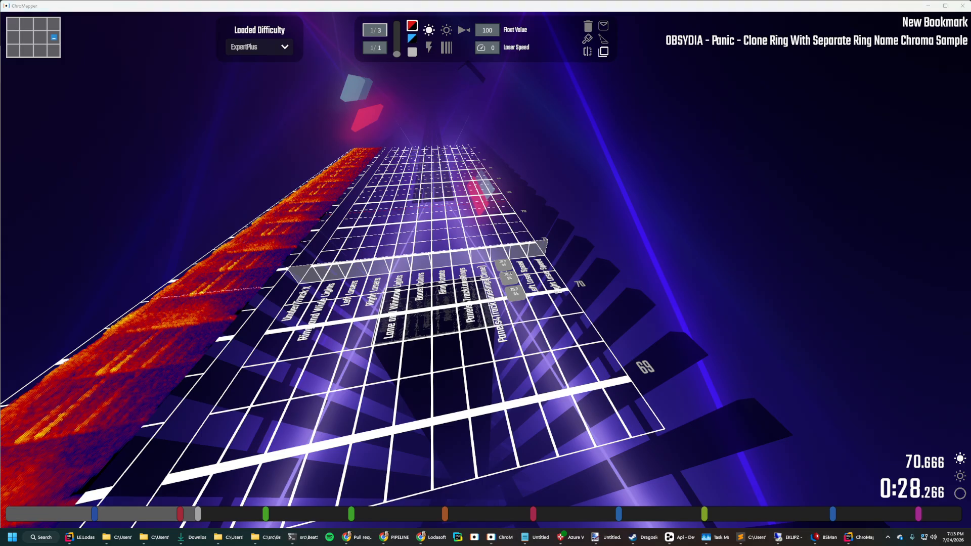
pyautogui.click(517, 296)
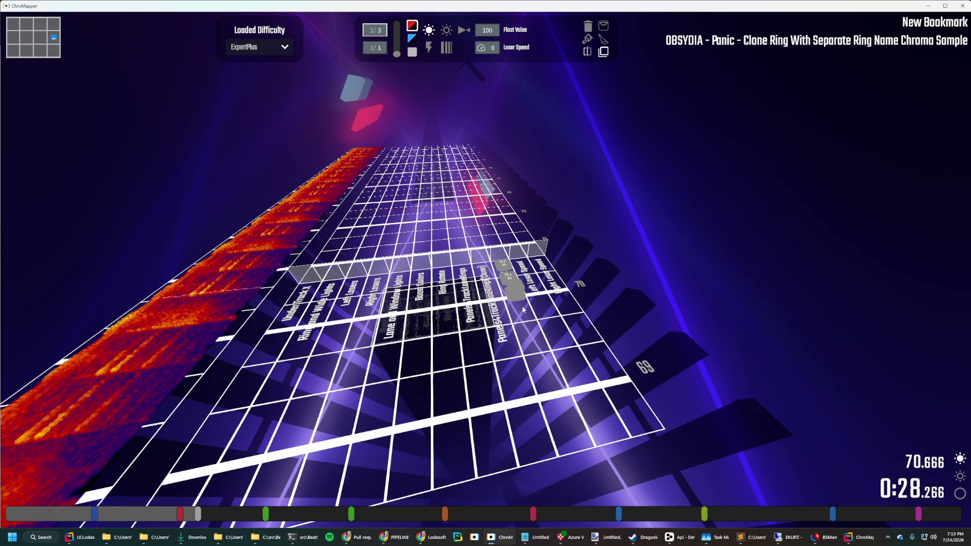
pyautogui.keyDown('ctrl'); pyautogui.moveTo(523, 318); pyautogui.dragTo(475, 237); pyautogui.keyUp('ctrl')
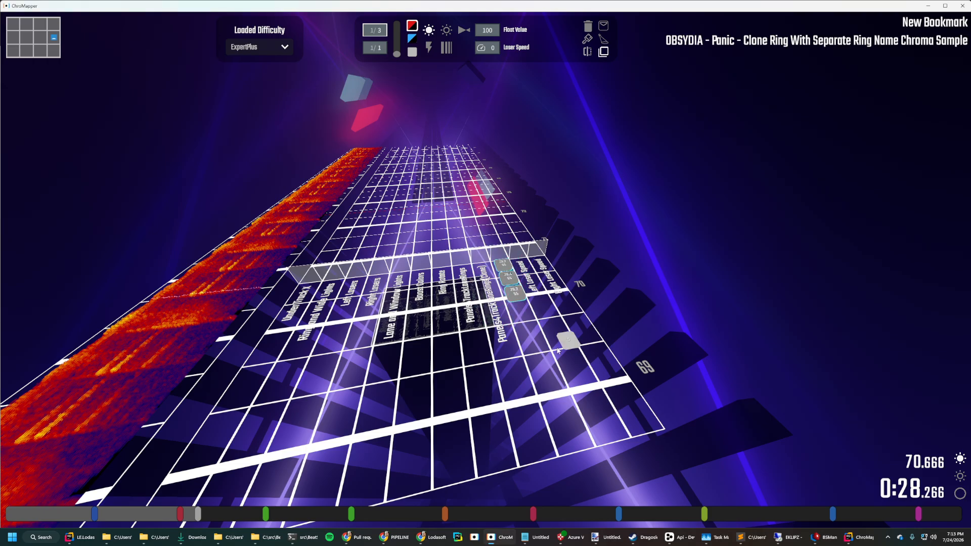
pyautogui.hotkey('ctrl', 'Left')
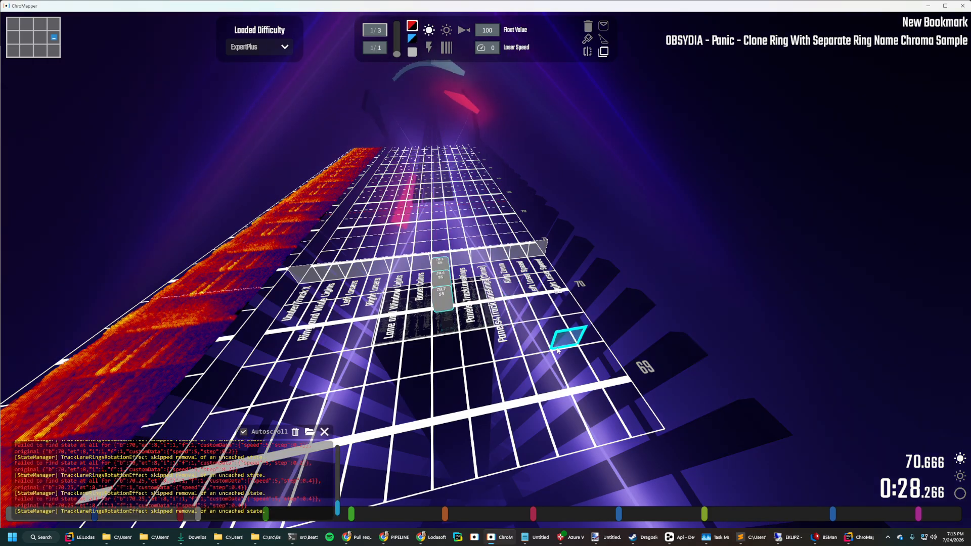
# Shift the three selected events back and forth between the Ring Rotate and Boost Colors lanes, ending on Boost Colors.
pyautogui.hotkey('ctrl', 'Left')
pyautogui.hotkey('ctrl', 'Right')
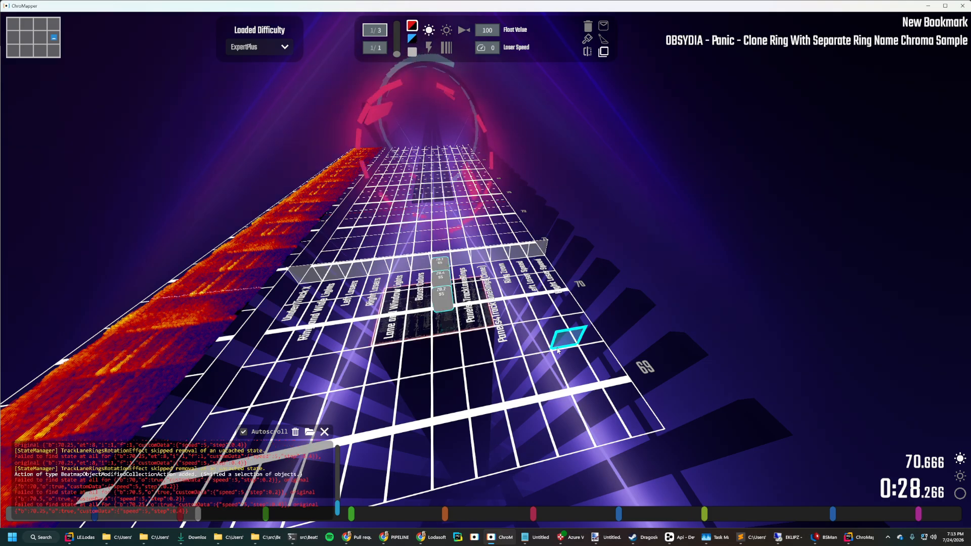
pyautogui.hotkey('ctrl', 'Left')
pyautogui.hotkey('ctrl', 'Right')
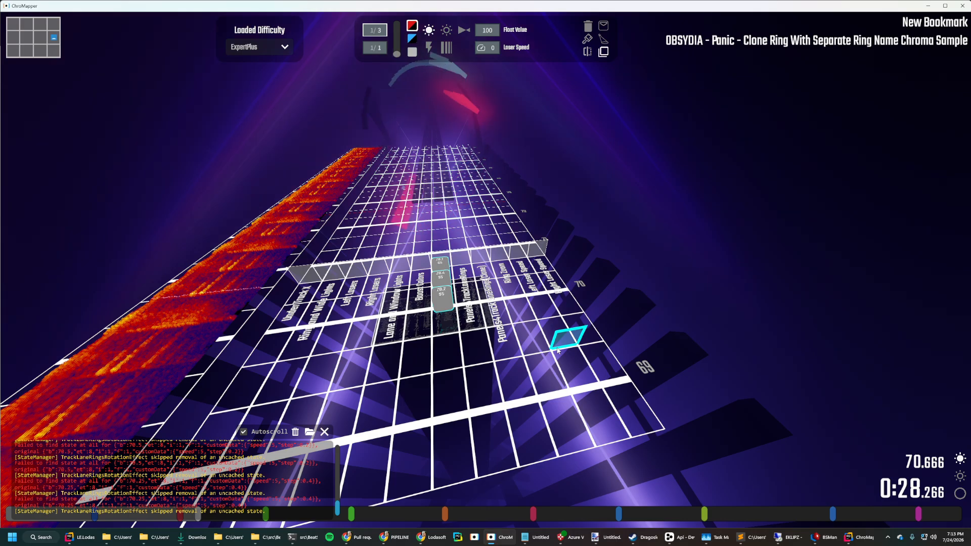
pyautogui.hotkey('ctrl', 'Left')
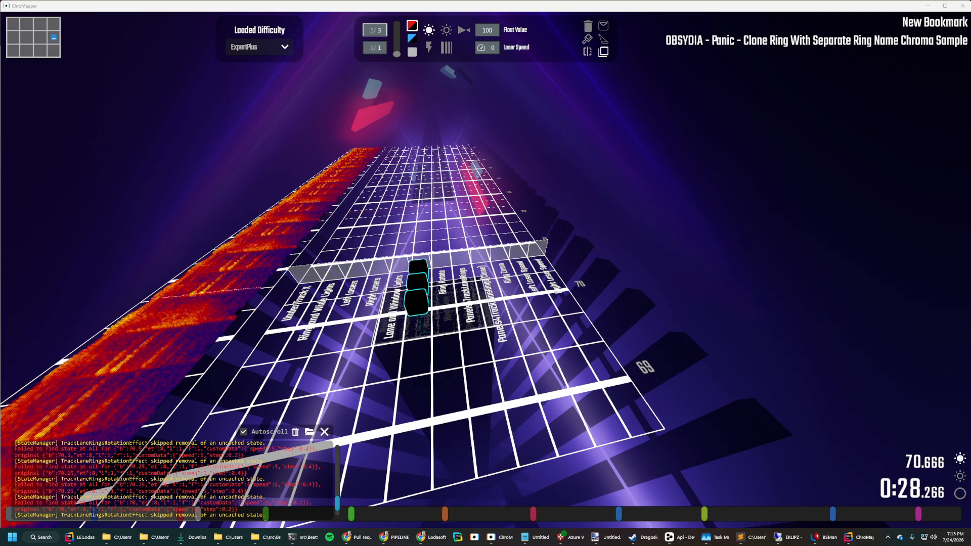
# Examine the shifted events on the Boost Colors lane beside the Ring Rotate and cloned ring lanes.
pyautogui.moveTo(501, 284); pyautogui.dragTo(392, 295, button='right')
pyautogui.press('w')
pyautogui.press('d')
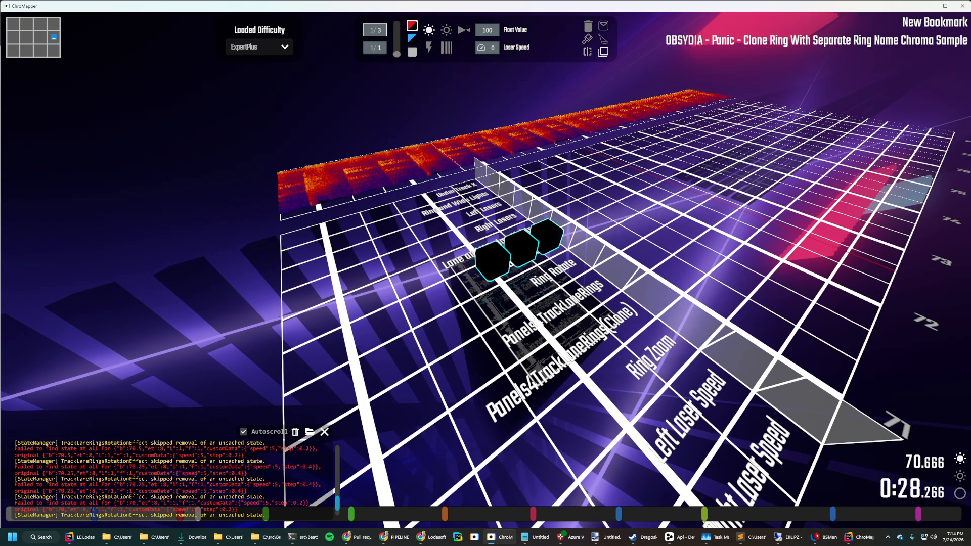
pyautogui.moveTo(573, 349); pyautogui.dragTo(720, 320, button='right')
pyautogui.press('a')
pyautogui.press('w')
pyautogui.press('s')
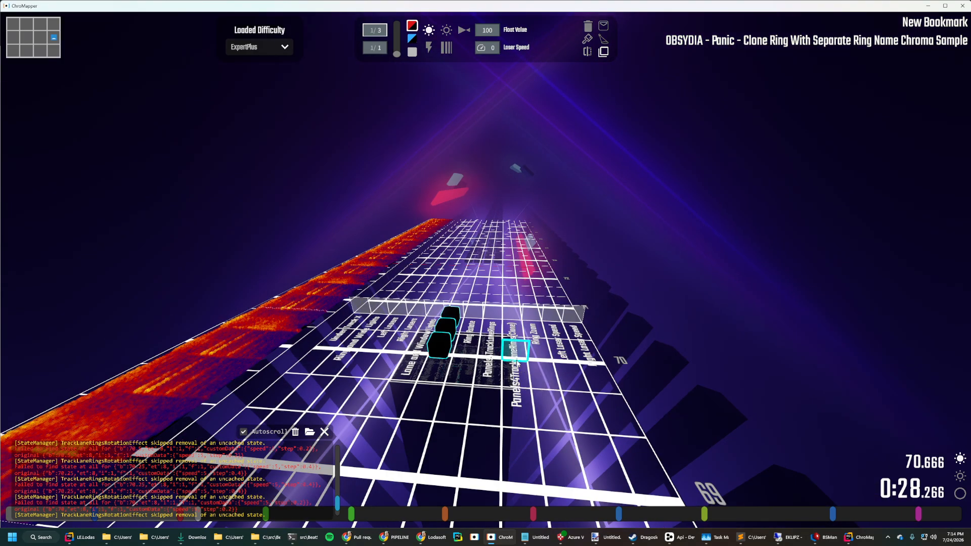
pyautogui.moveTo(486, 362); pyautogui.dragTo(486, 362, button='right')
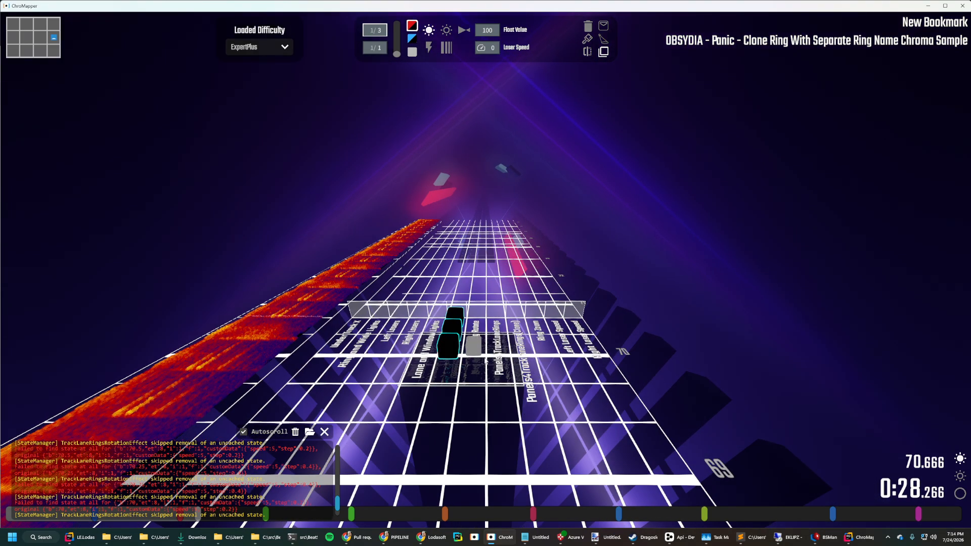
# Exit the current map and return to the song list.
pyautogui.press('Escape')
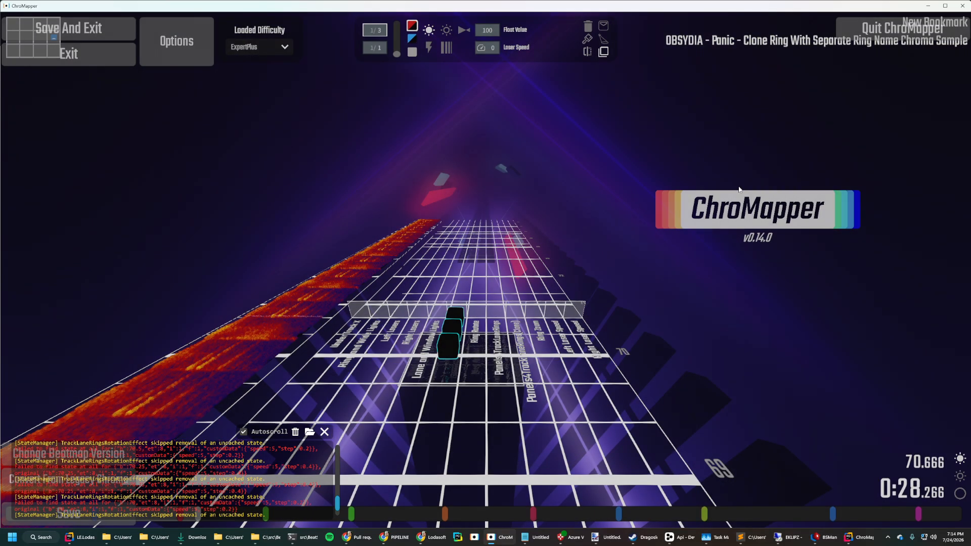
pyautogui.press('Escape')
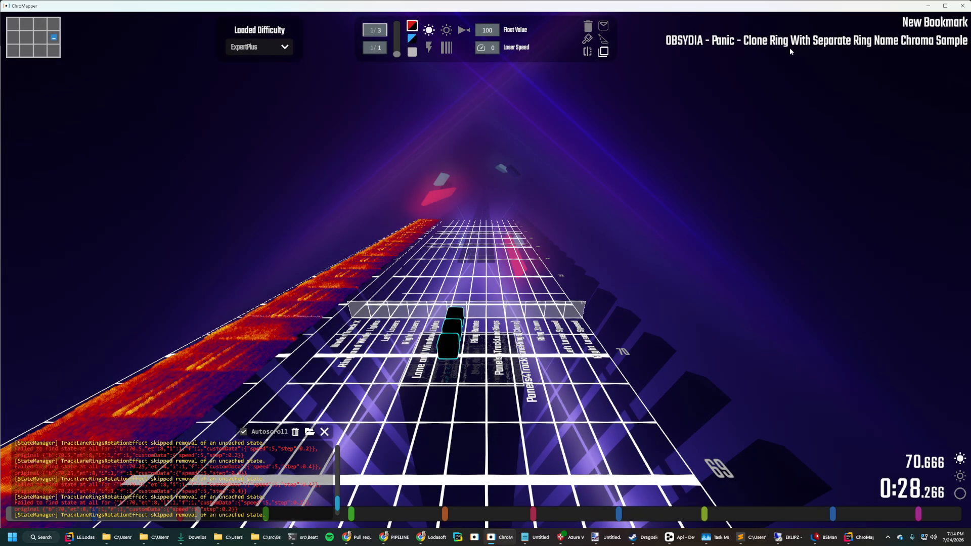
pyautogui.press('Escape')
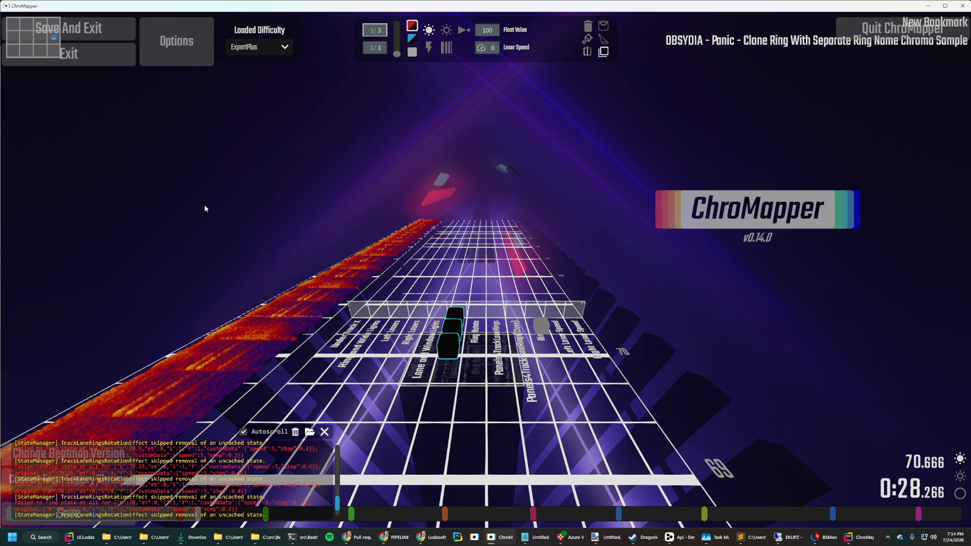
pyautogui.click(98, 55)
pyautogui.click(448, 297)
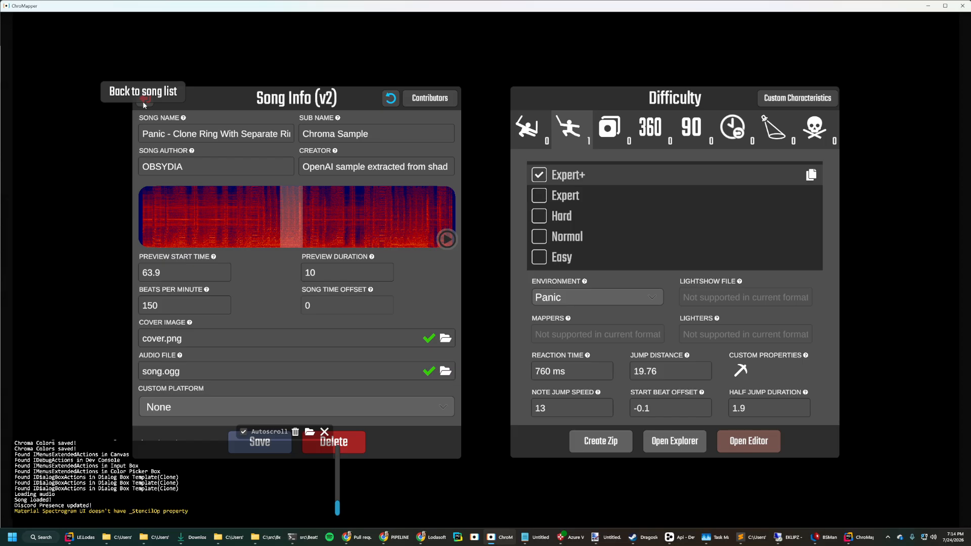
pyautogui.click(144, 102)
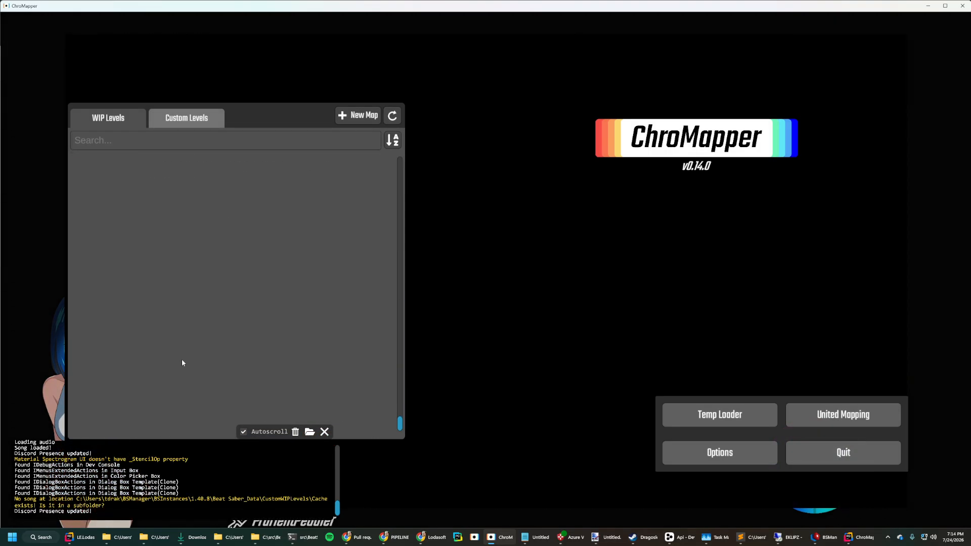
# Open the Expert+ difficulty of "Panic - Rings and Ring Lights Cloning and Hiding" in the editor.
pyautogui.scroll(-3, 182, 359)
pyautogui.scroll(1, 184, 357)
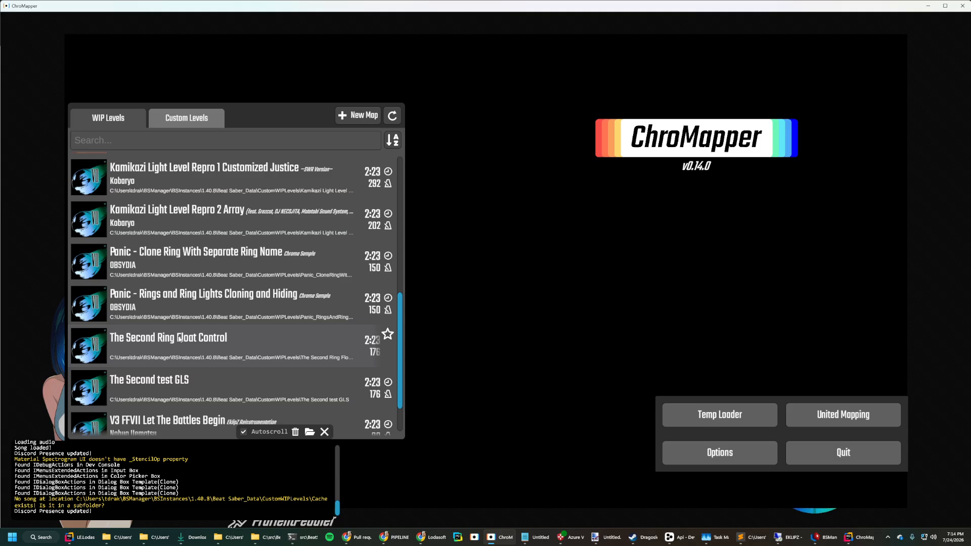
pyautogui.click(215, 313)
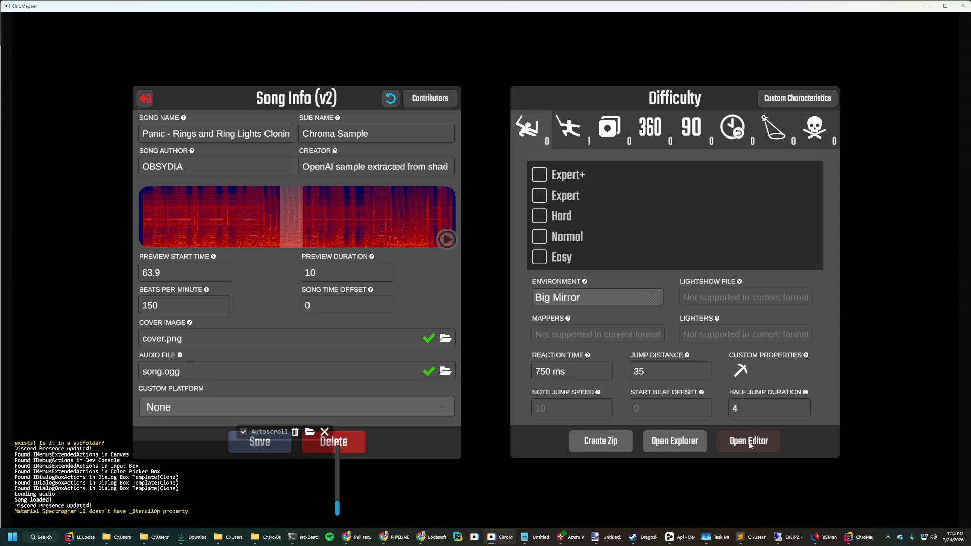
pyautogui.click(575, 133)
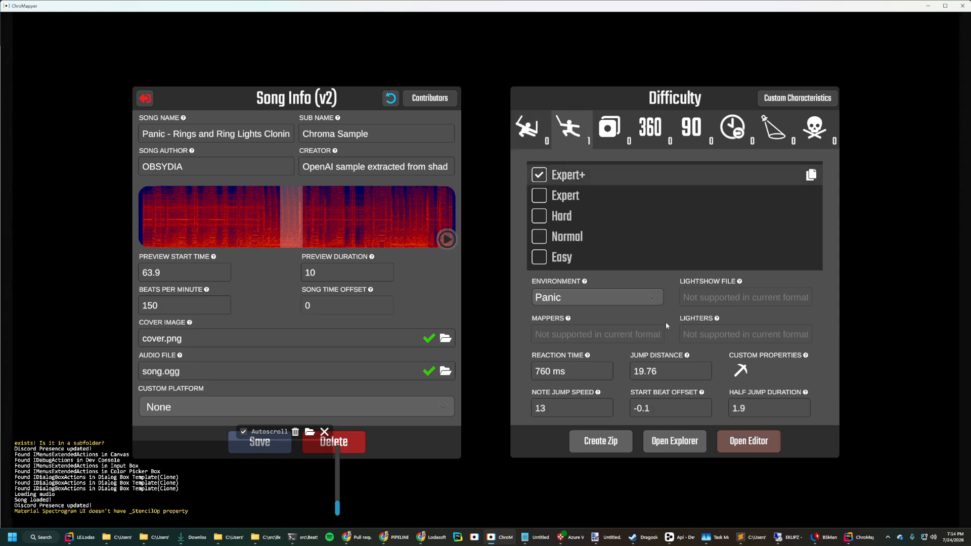
pyautogui.click(755, 443)
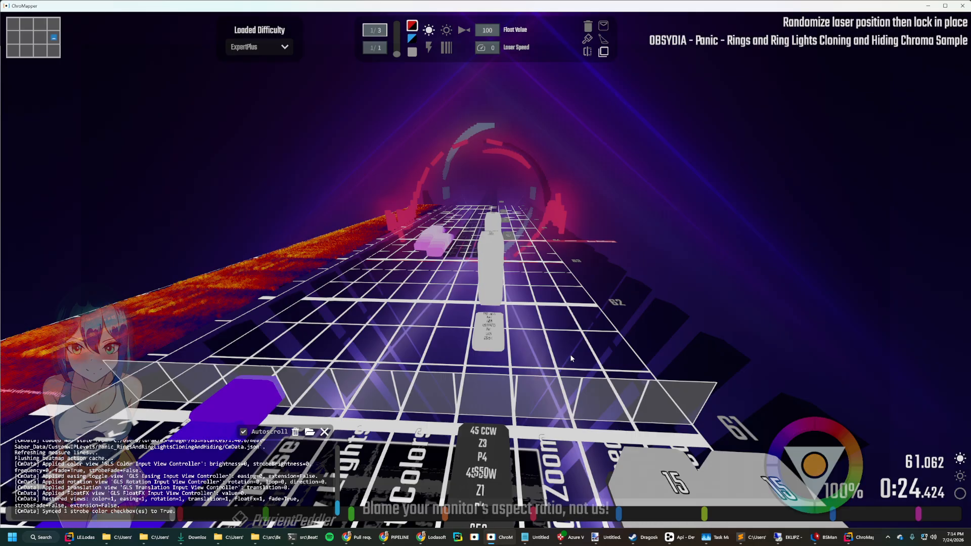
# Examine the event lanes and rings around beat 61, in both the basic event and group lighting views.
pyautogui.press('s')
pyautogui.moveTo(546, 345); pyautogui.dragTo(516, 340, button='right')
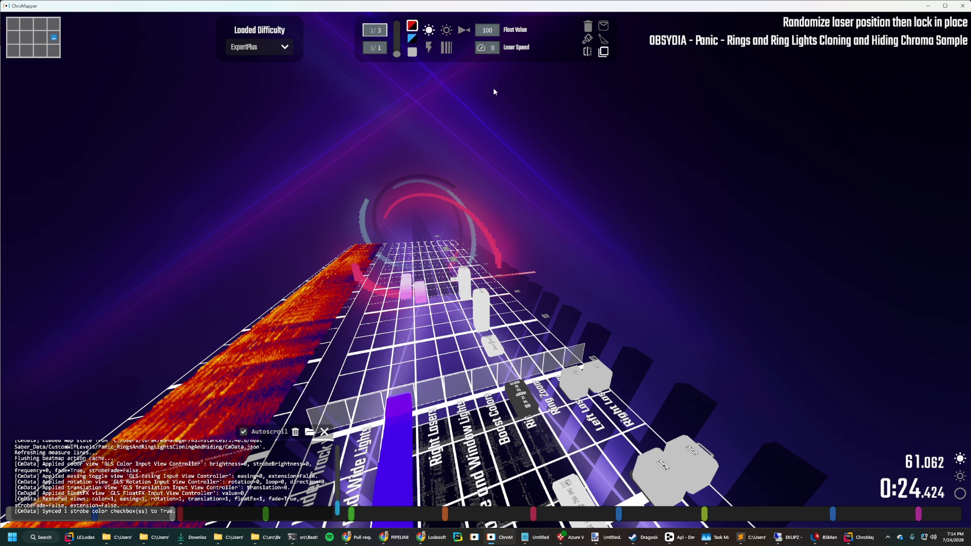
pyautogui.click(585, 42)
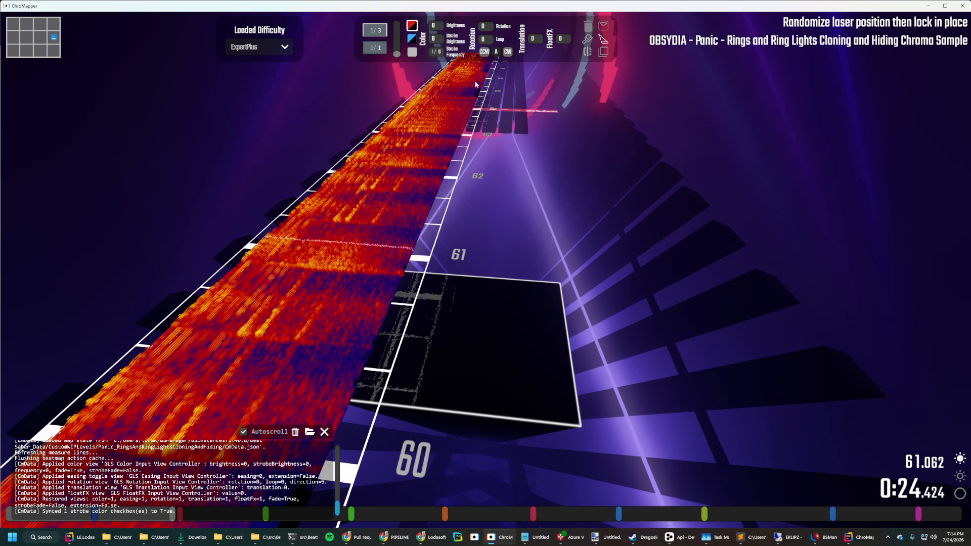
pyautogui.moveTo(450, 108); pyautogui.dragTo(512, 121, button='right')
pyautogui.press('a')
pyautogui.press('d')
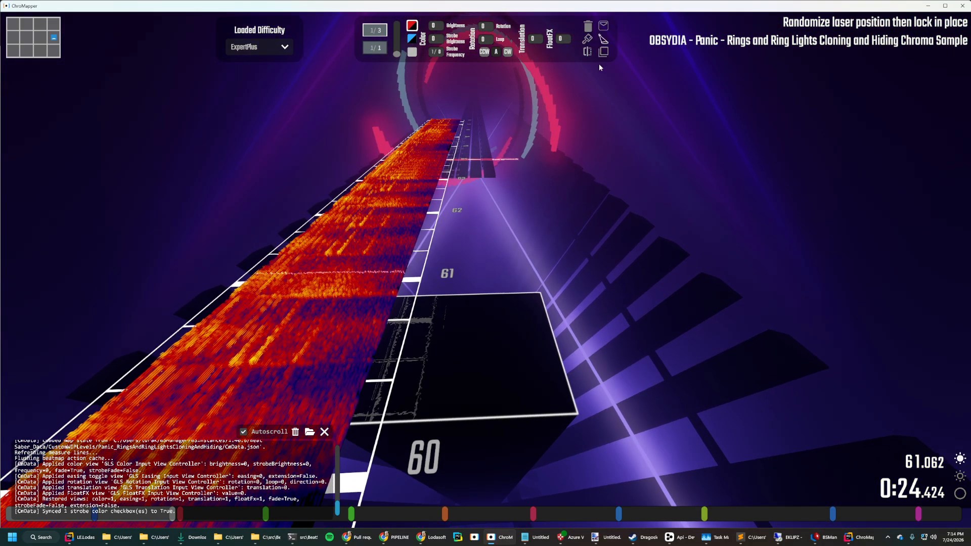
pyautogui.click(587, 52)
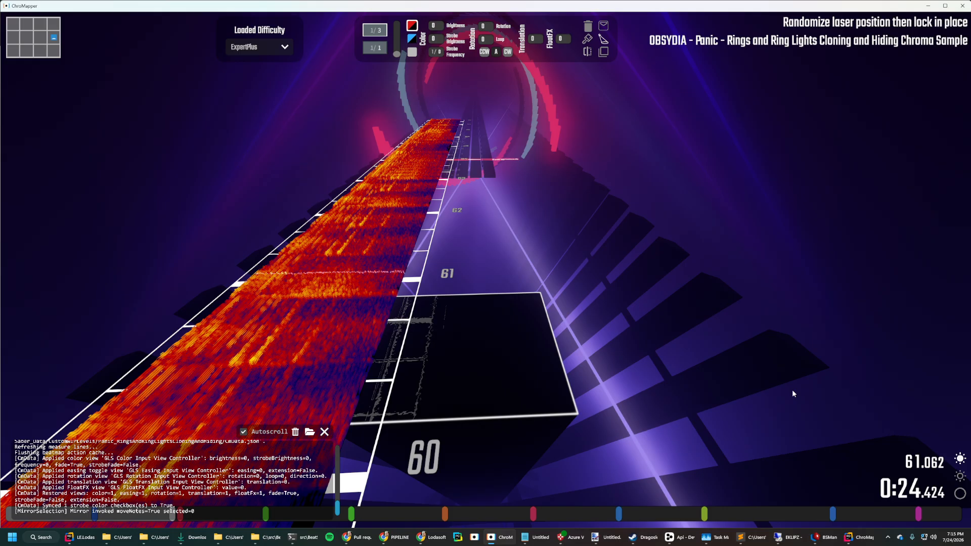
pyautogui.moveTo(532, 151); pyautogui.dragTo(535, 212, button='right')
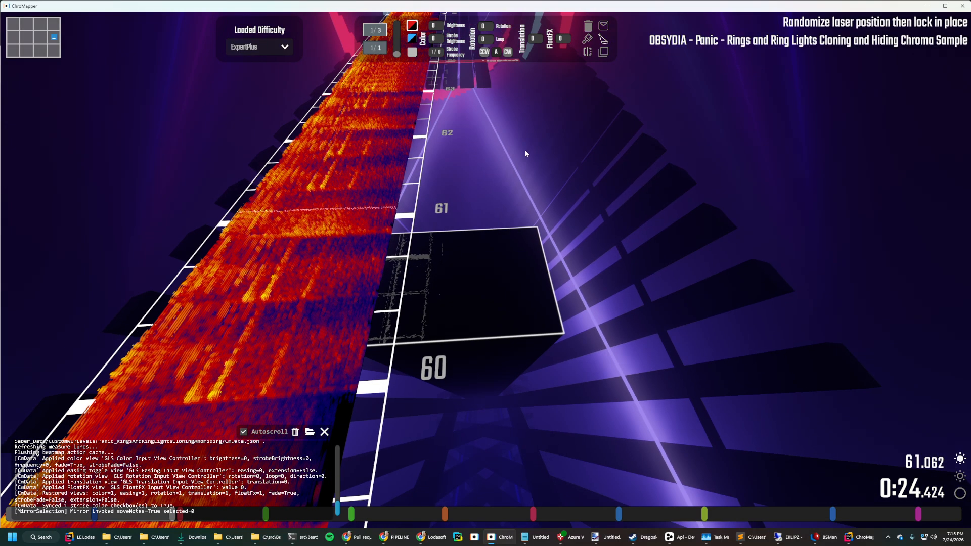
pyautogui.moveTo(454, 163); pyautogui.dragTo(419, 139, button='right')
# Open the colour picker and set the colour to blue #000AFF.
pyautogui.press('Escape')
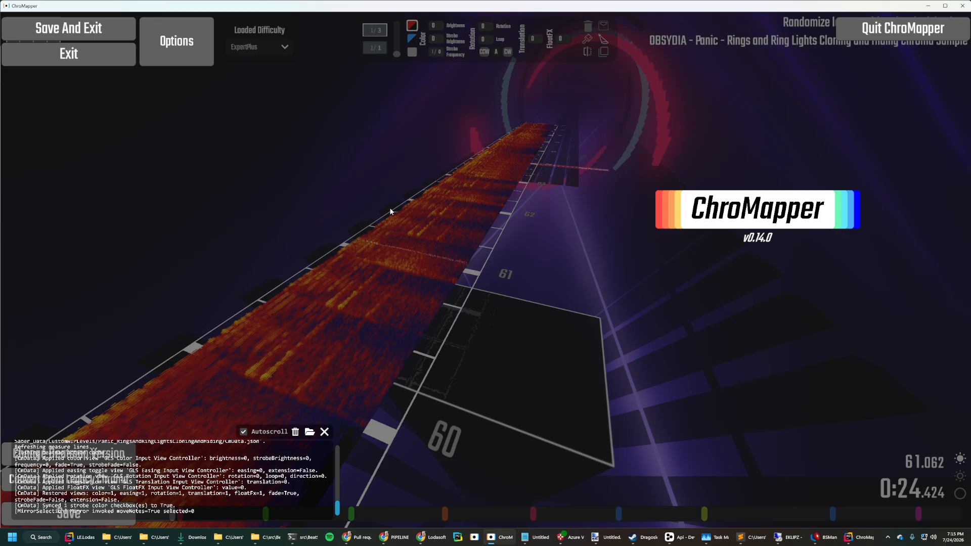
pyautogui.press('Escape')
pyautogui.click(957, 243)
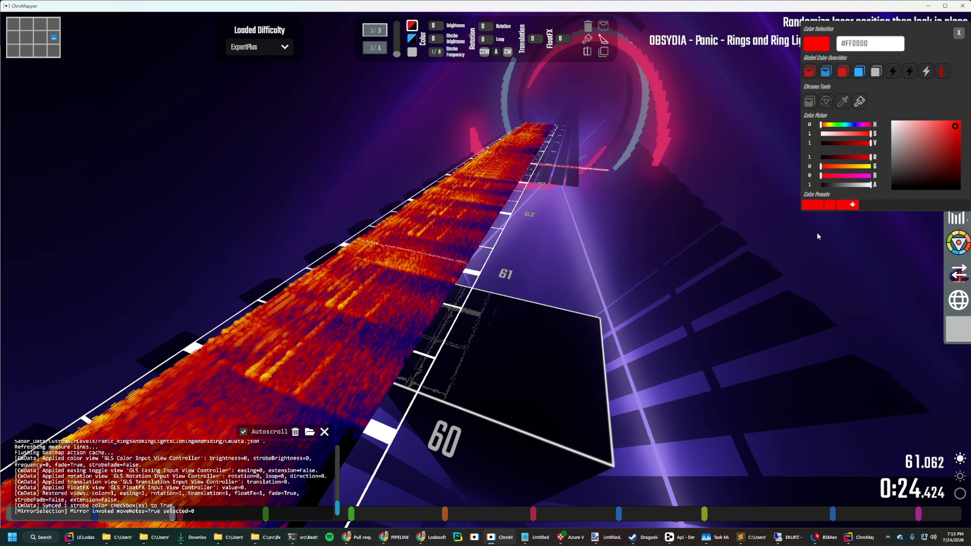
pyautogui.moveTo(866, 124); pyautogui.dragTo(855, 133)
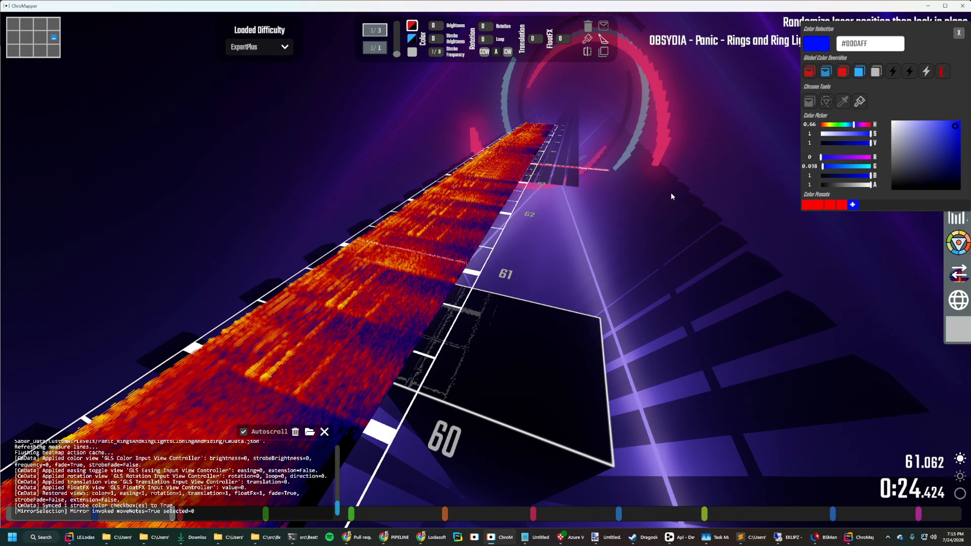
# Examine the glowing rings and the track around beats 60 and 61 from several angles in the group lighting view.
pyautogui.moveTo(622, 260); pyautogui.dragTo(657, 328, button='right')
pyautogui.moveTo(779, 125); pyautogui.dragTo(778, 56, button='right')
pyautogui.press('s')
pyautogui.moveTo(531, 250); pyautogui.dragTo(544, 218, button='right')
pyautogui.press('d')
pyautogui.press('a')
pyautogui.press('d')
pyautogui.press('w')
pyautogui.press('s')
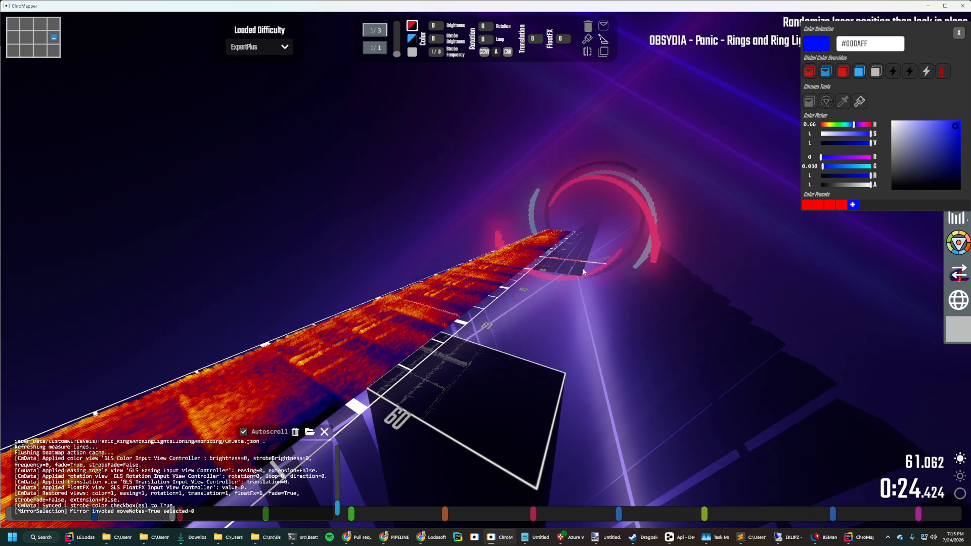
pyautogui.press('d')
pyautogui.moveTo(581, 270)
pyautogui.mouseDown(button='right')
pyautogui.moveTo(566, 278)
pyautogui.moveTo(596, 275)
pyautogui.mouseUp(button='right')
pyautogui.press('a')
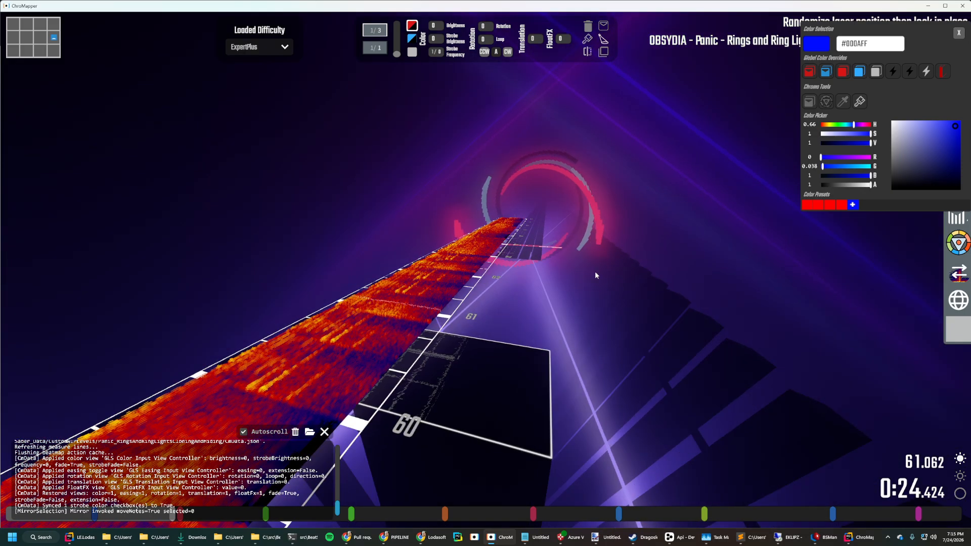
# In the basic event lanes, select the Ring Rotate events at beat 60 and shift them across the Boost Colors and Ring Zoom lanes.
pyautogui.click(603, 52)
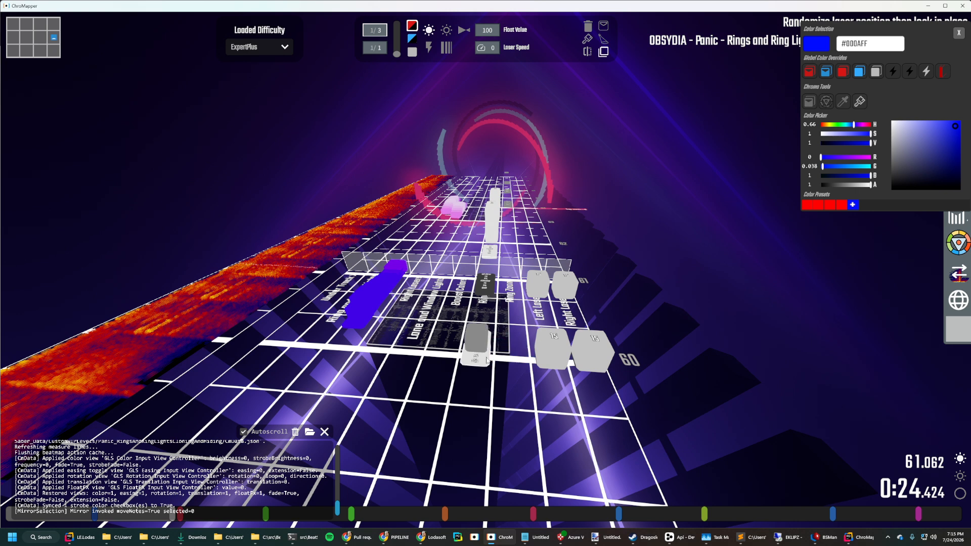
pyautogui.keyDown('shift'); pyautogui.click(476, 347); pyautogui.keyUp('shift')
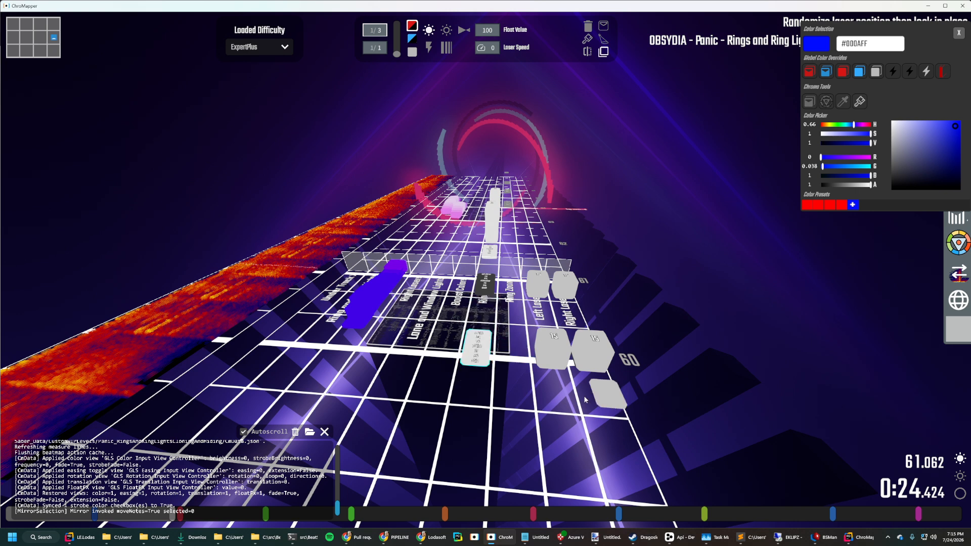
pyautogui.press('Left')
pyautogui.press('Right')
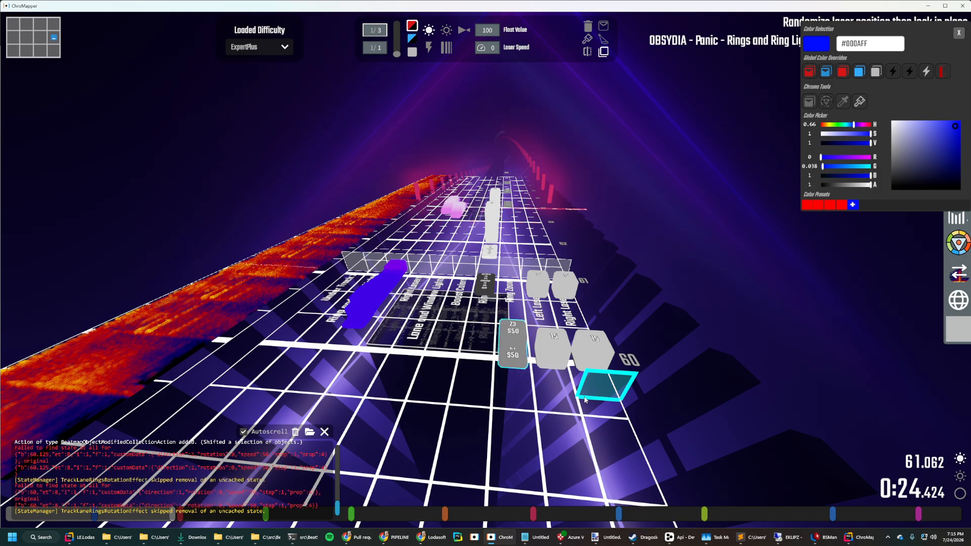
pyautogui.press('Right')
pyautogui.press('Left')
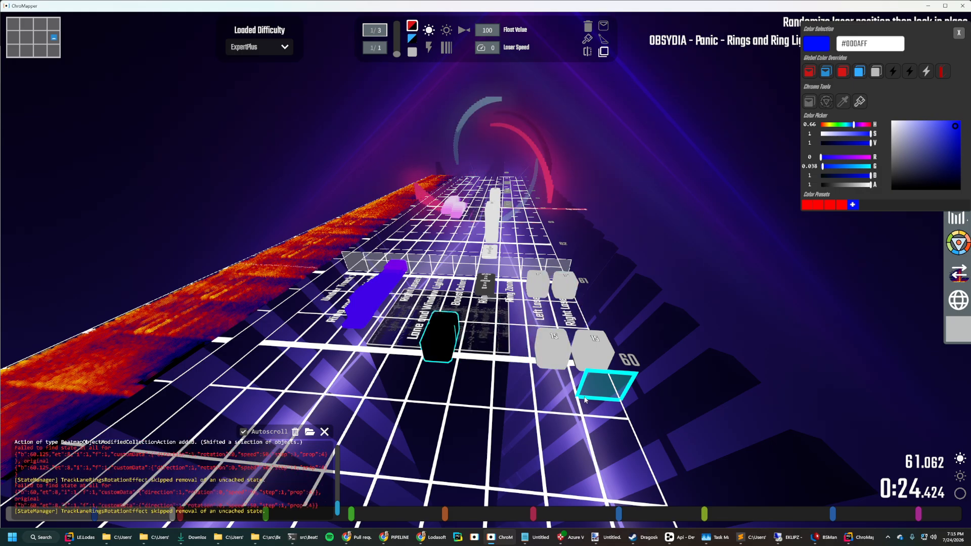
# Select the Left and Right Laser Speed events near beat 61 and shift them along the timeline.
pyautogui.press('w')
pyautogui.moveTo(551, 391); pyautogui.dragTo(622, 369, button='right')
pyautogui.keyDown('ctrl'); pyautogui.click(481, 373); pyautogui.keyUp('ctrl')
pyautogui.keyDown('ctrl'); pyautogui.click(514, 332); pyautogui.keyUp('ctrl')
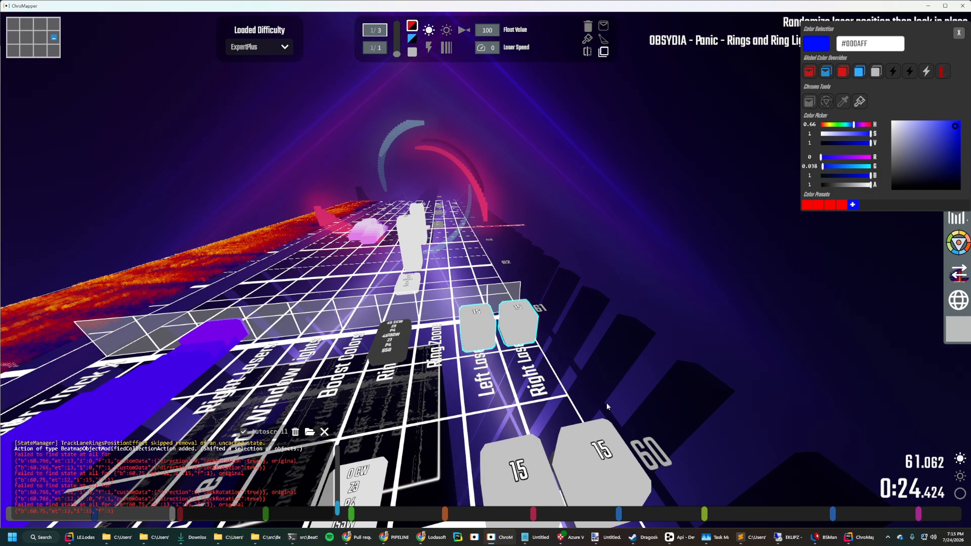
pyautogui.press('Up')
pyautogui.press('w')
pyautogui.moveTo(496, 388)
pyautogui.mouseDown(button='right')
pyautogui.moveTo(591, 380)
pyautogui.moveTo(489, 393)
pyautogui.mouseUp(button='right')
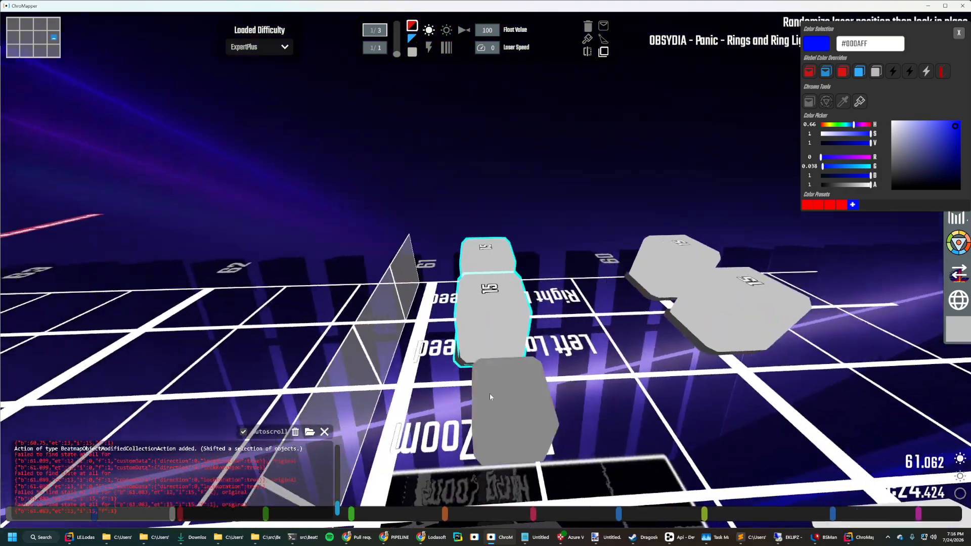
pyautogui.press('s')
pyautogui.moveTo(544, 380); pyautogui.dragTo(542, 385, button='right')
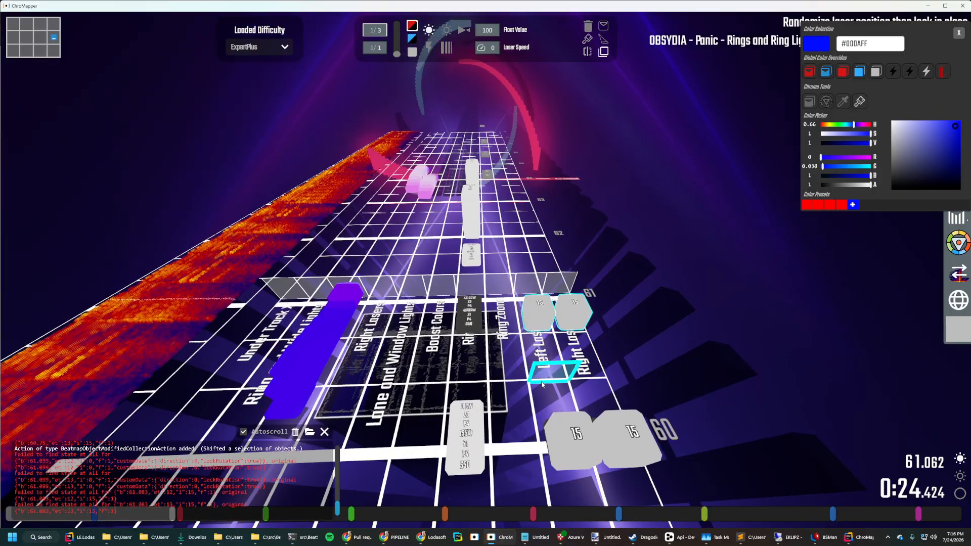
# Leave the current map and open the Expert+ difficulty of DEVOLUTION KAL ONLY in the editor.
pyautogui.moveTo(451, 389); pyautogui.dragTo(408, 378, button='right')
pyautogui.scroll(-6, 408, 378)
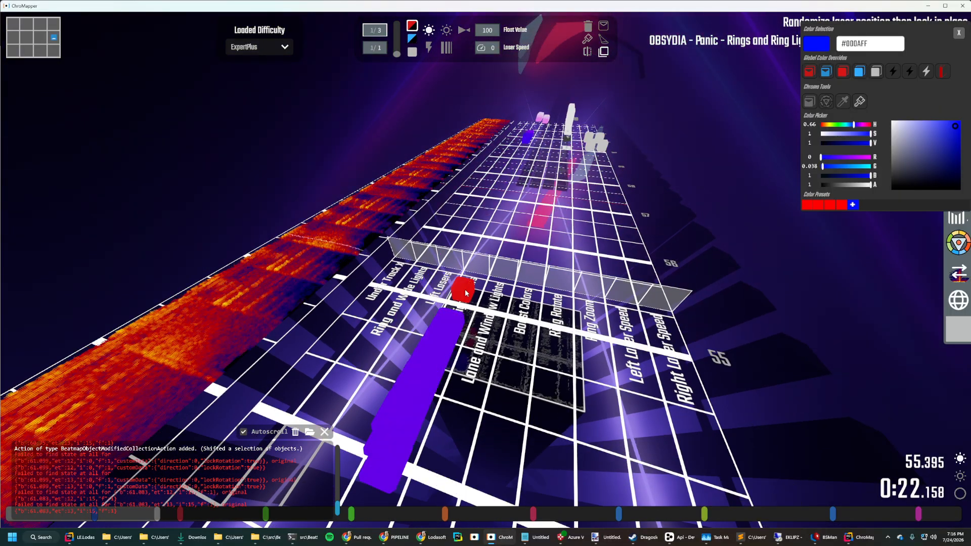
pyautogui.press('Escape')
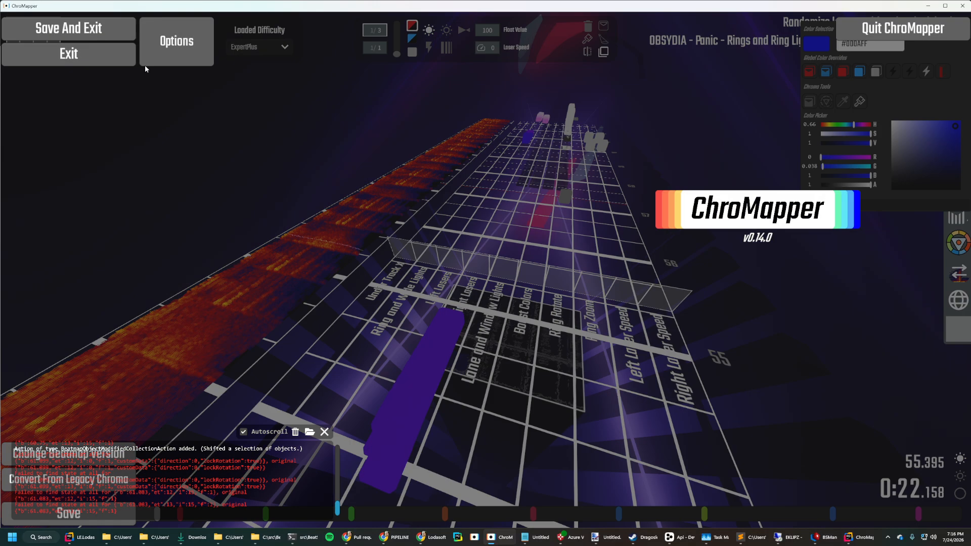
pyautogui.click(87, 56)
pyautogui.click(474, 301)
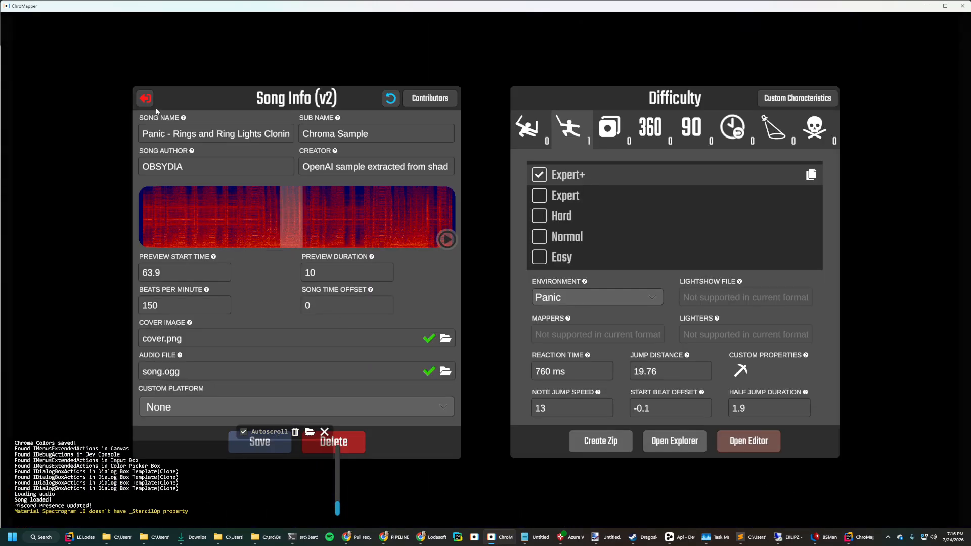
pyautogui.click(146, 99)
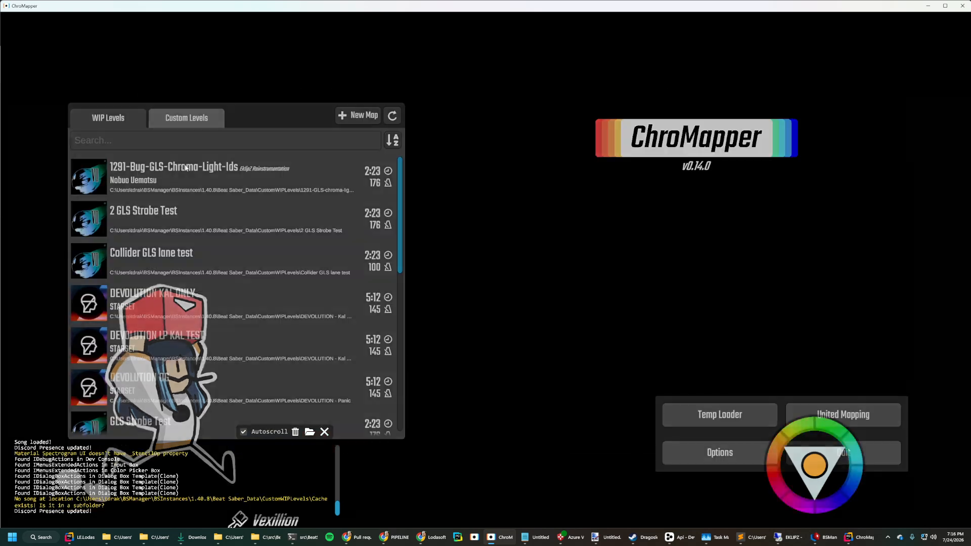
pyautogui.click(171, 303)
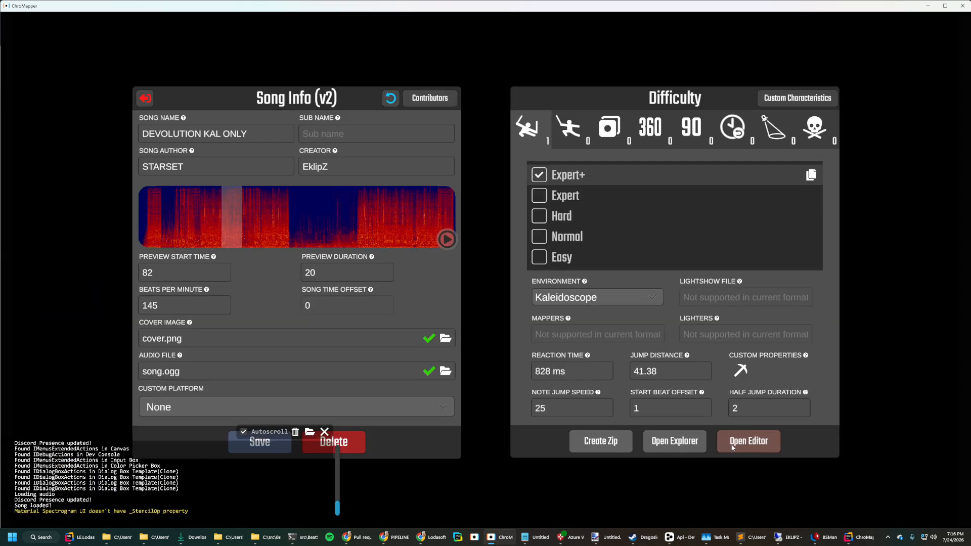
pyautogui.click(809, 440)
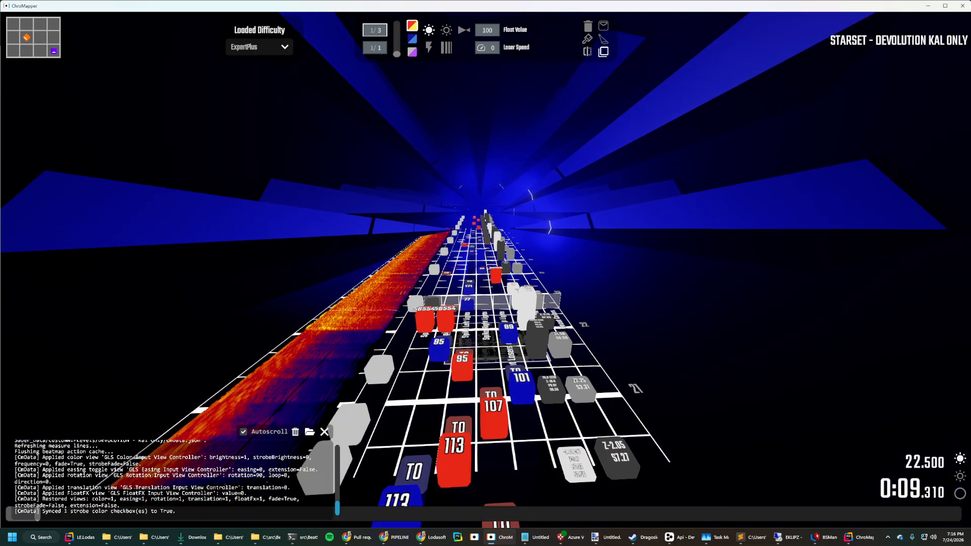
# Adjust the brightness of the red light event labelled 95 up to 105 and back down, ending on 65.
pyautogui.moveTo(515, 357); pyautogui.dragTo(515, 354, button='right')
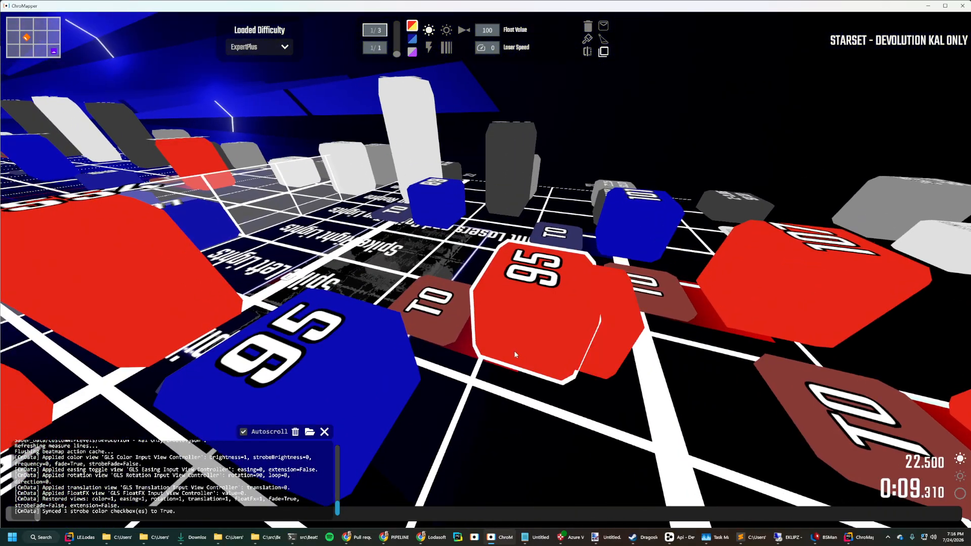
pyautogui.keyDown('alt'); pyautogui.scroll(-1, 519, 349); pyautogui.keyUp('alt')
pyautogui.keyDown('alt'); pyautogui.scroll(2, 519, 349); pyautogui.keyUp('alt')
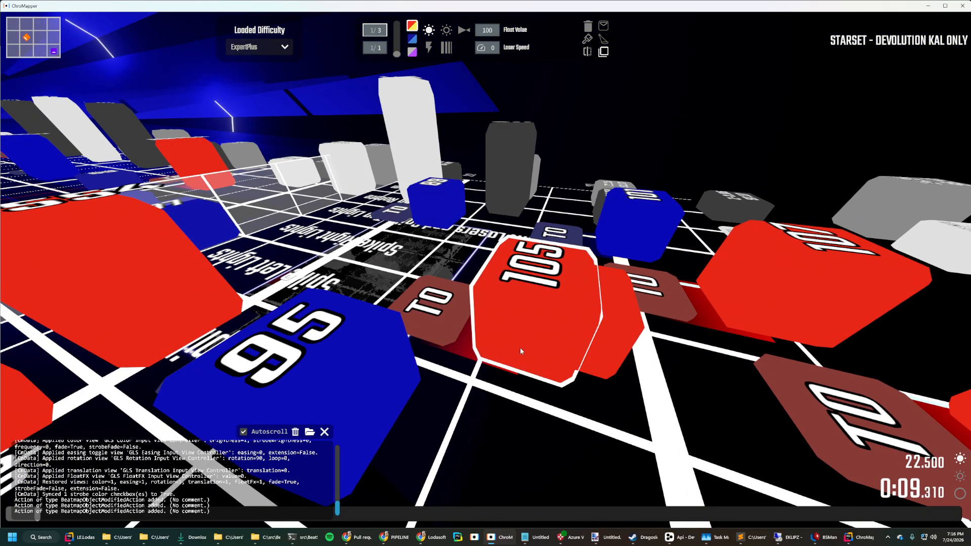
pyautogui.keyDown('alt'); pyautogui.scroll(-3, 520, 349); pyautogui.keyUp('alt')
pyautogui.keyDown('alt'); pyautogui.scroll(3, 521, 348); pyautogui.keyUp('alt')
pyautogui.keyDown('alt'); pyautogui.scroll(-1, 521, 347); pyautogui.keyUp('alt')
pyautogui.moveTo(521, 347); pyautogui.dragTo(521, 347, button='right')
pyautogui.moveTo(496, 377); pyautogui.dragTo(496, 377, button='right')
pyautogui.keyDown('alt'); pyautogui.scroll(-4, 488, 295); pyautogui.keyUp('alt')
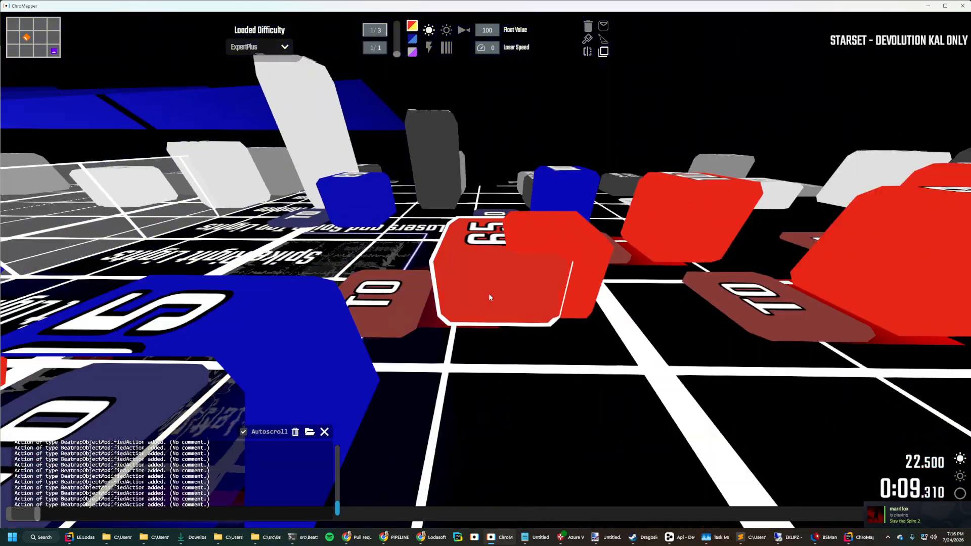
# Adjust the brightness of the red light event labelled 65 up and down, ending on 95.
pyautogui.keyDown('alt'); pyautogui.scroll(4, 487, 297); pyautogui.keyUp('alt')
pyautogui.keyDown('alt'); pyautogui.scroll(-4, 485, 303); pyautogui.keyUp('alt')
pyautogui.keyDown('alt'); pyautogui.scroll(4, 481, 305); pyautogui.keyUp('alt')
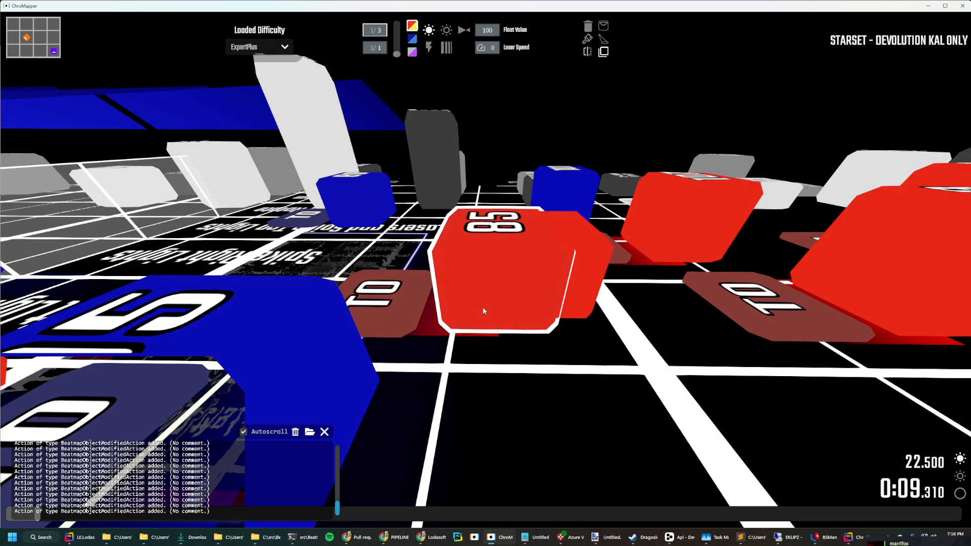
pyautogui.moveTo(482, 306); pyautogui.dragTo(482, 306, button='right')
pyautogui.moveTo(509, 349); pyautogui.dragTo(509, 349, button='right')
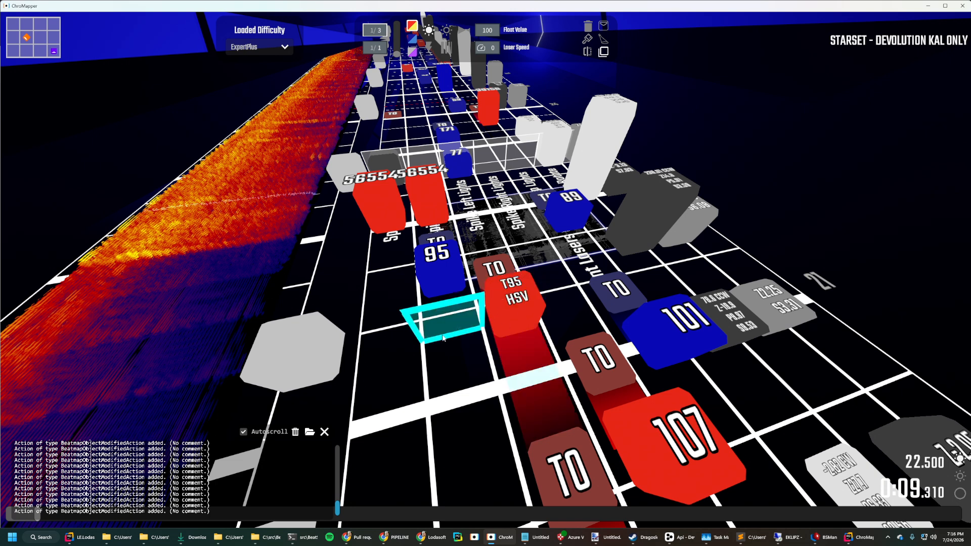
# Cycle the type of the red T95 HSV event to a fading light and back to an HSV transition.
pyautogui.moveTo(449, 330); pyautogui.dragTo(451, 332, button='right')
pyautogui.press('w')
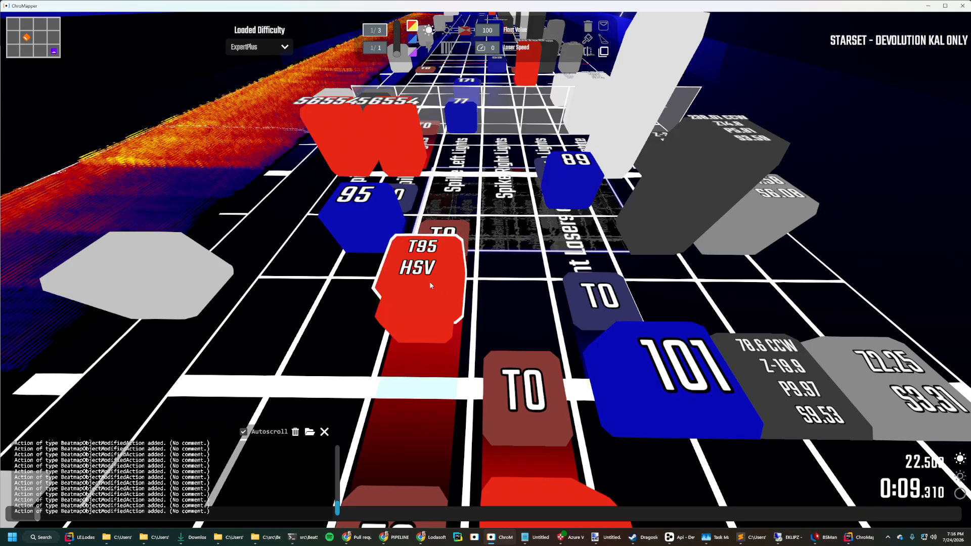
pyautogui.keyDown('shift'); pyautogui.click(432, 311); pyautogui.keyUp('shift')
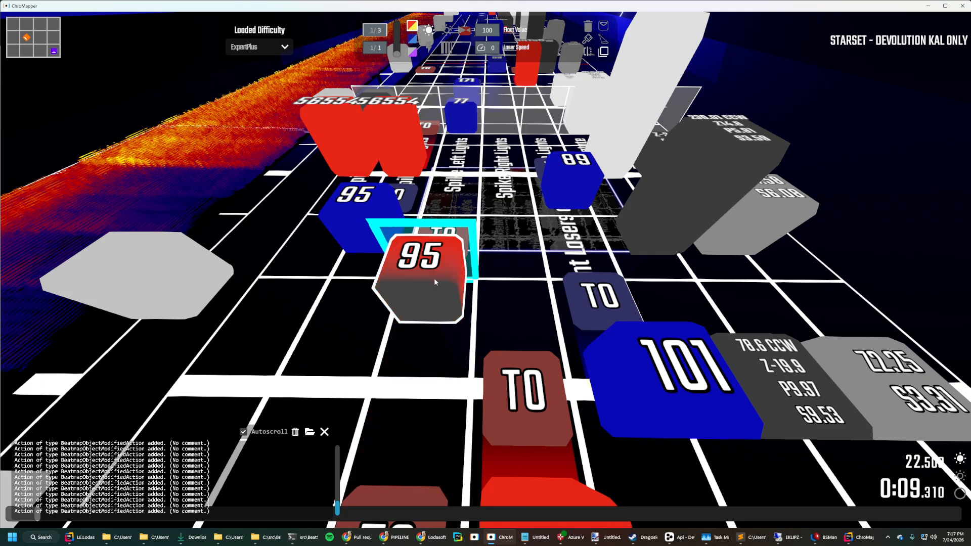
pyautogui.keyDown('alt'); pyautogui.scroll(1, 435, 283); pyautogui.keyUp('alt')
# Invert the colour of the blue T0 event after the blue 95 event and invert it back.
pyautogui.press('a')
pyautogui.moveTo(524, 294); pyautogui.dragTo(400, 336, button='right')
pyautogui.press('s')
pyautogui.press('a')
pyautogui.press('w')
pyautogui.press('d')
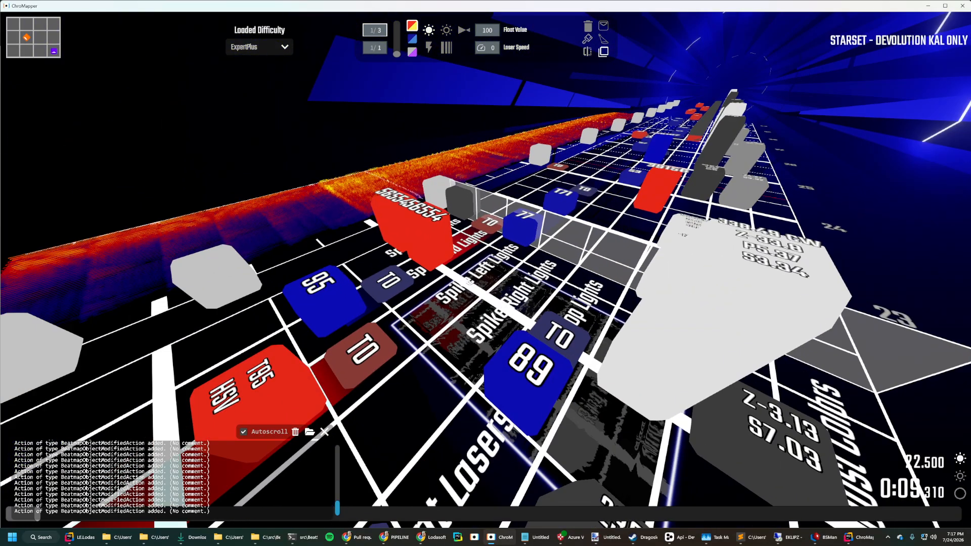
pyautogui.press('d')
pyautogui.moveTo(485, 273); pyautogui.dragTo(407, 272, button='right')
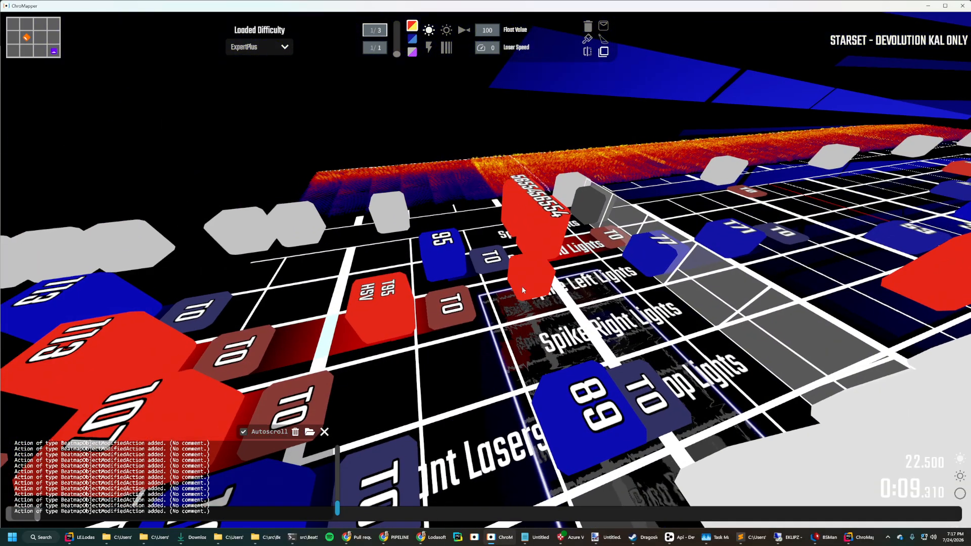
pyautogui.middleClick(495, 264)
pyautogui.middleClick(490, 260)
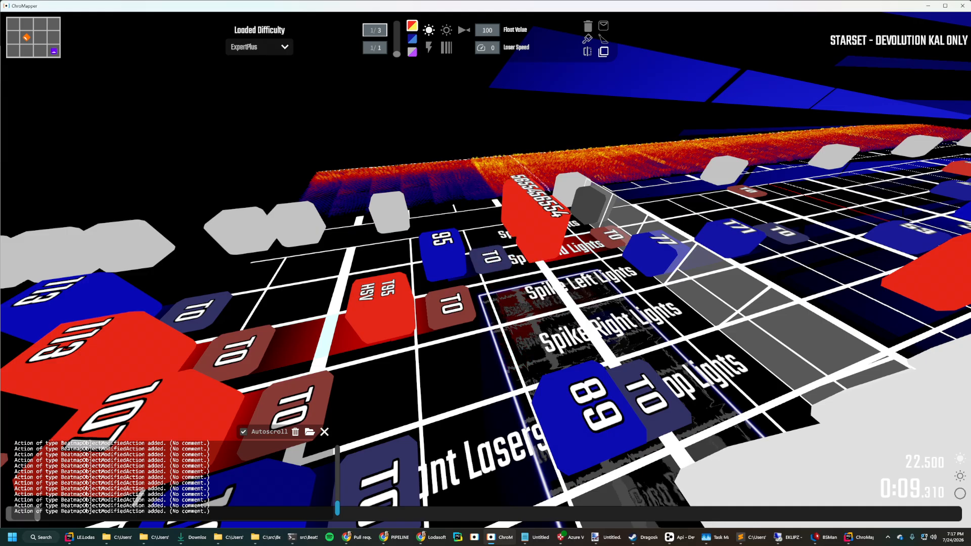
# Switch the editing grid from the basic event lanes to the Gameplay lanes.
pyautogui.press('a')
pyautogui.moveTo(490, 268); pyautogui.dragTo(526, 253, button='right')
pyautogui.press('s')
pyautogui.press('d')
pyautogui.press('w')
pyautogui.press('a')
pyautogui.press('s')
pyautogui.press('Escape')
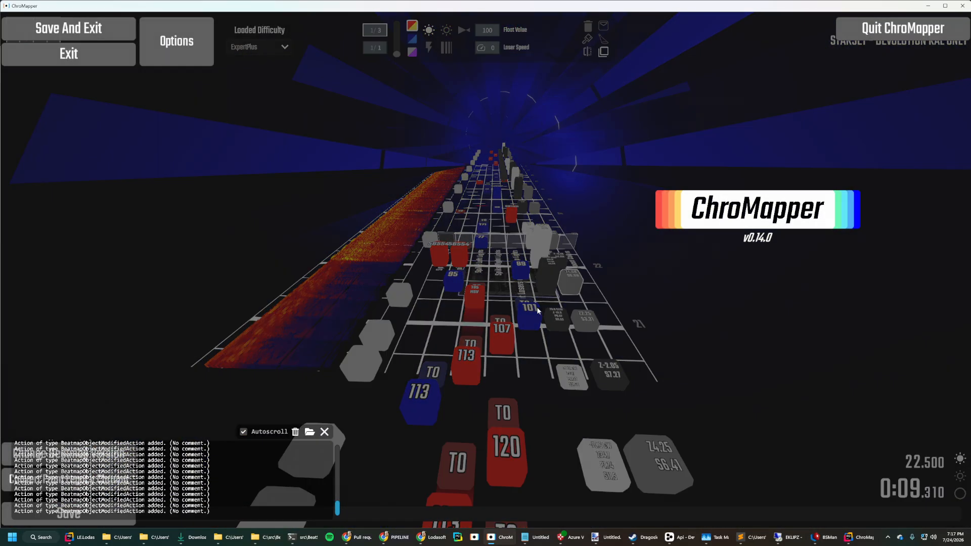
pyautogui.press('Escape')
pyautogui.press('Tab')
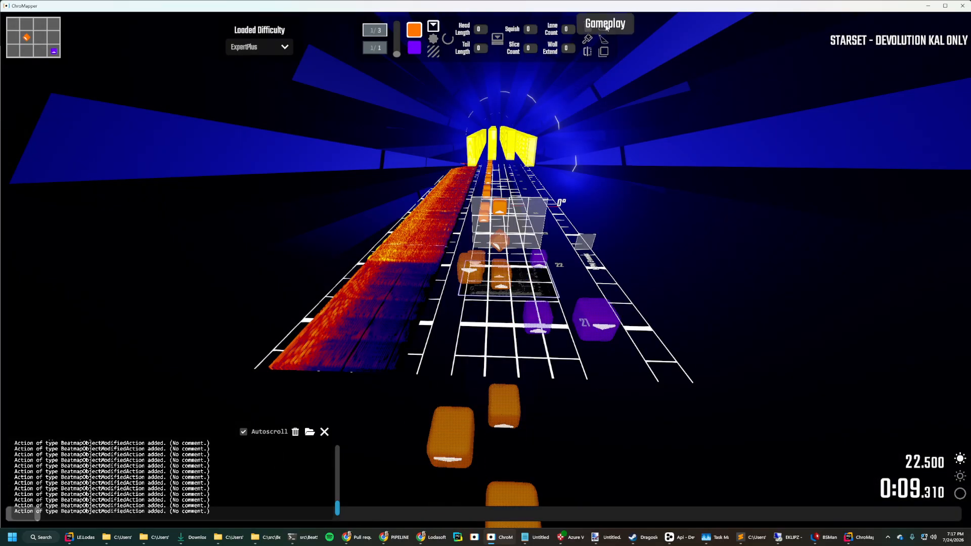
# Examine the notes and walls in the Gameplay lanes, and return through the group lighting view to the basic event lanes.
pyautogui.press('w')
pyautogui.press('d')
pyautogui.moveTo(486, 273); pyautogui.dragTo(687, 238, button='right')
pyautogui.press('a')
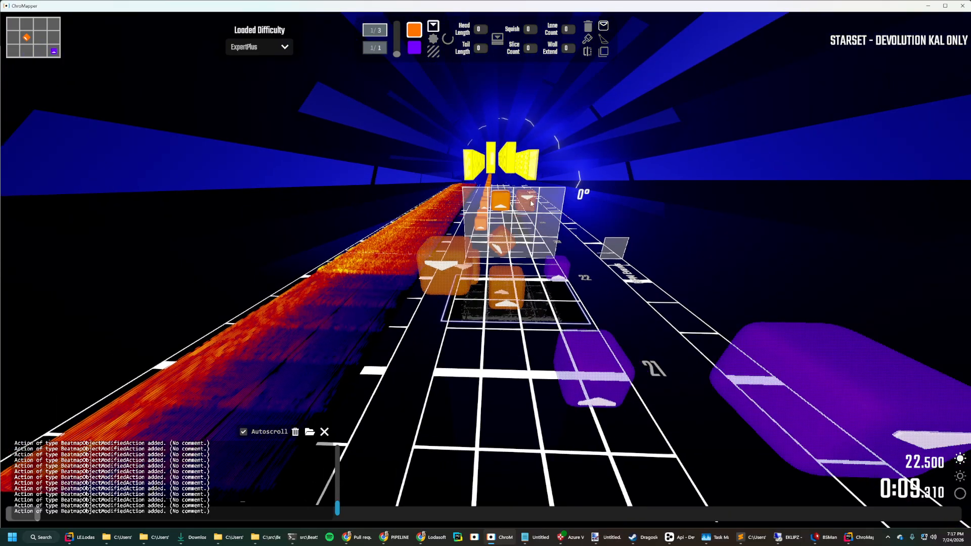
pyautogui.press('s')
pyautogui.moveTo(527, 260); pyautogui.dragTo(516, 309, button='right')
pyautogui.press('s')
pyautogui.moveTo(468, 215)
pyautogui.mouseDown(button='right')
pyautogui.moveTo(476, 283)
pyautogui.moveTo(455, 228)
pyautogui.mouseUp(button='right')
pyautogui.press('d')
pyautogui.moveTo(485, 273); pyautogui.dragTo(482, 242, button='right')
pyautogui.press('w')
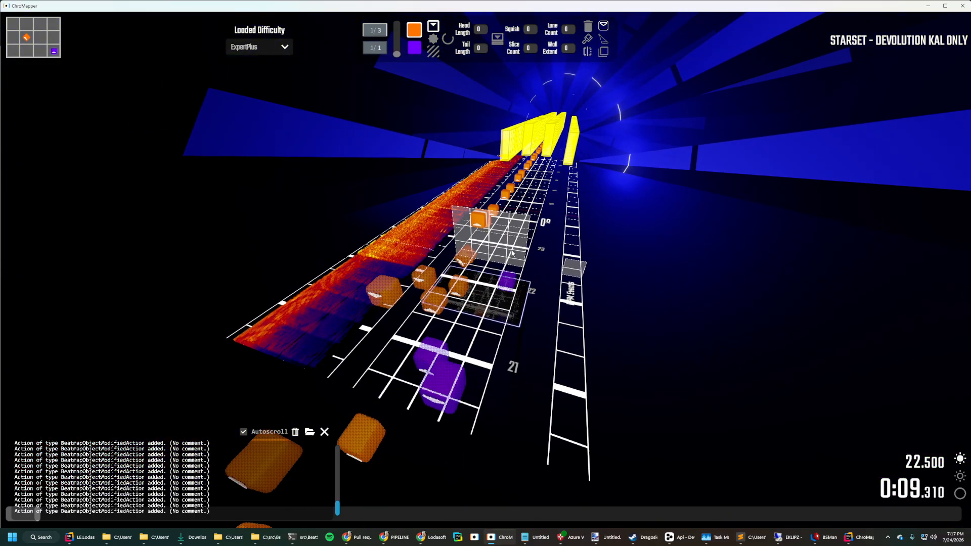
pyautogui.click(607, 44)
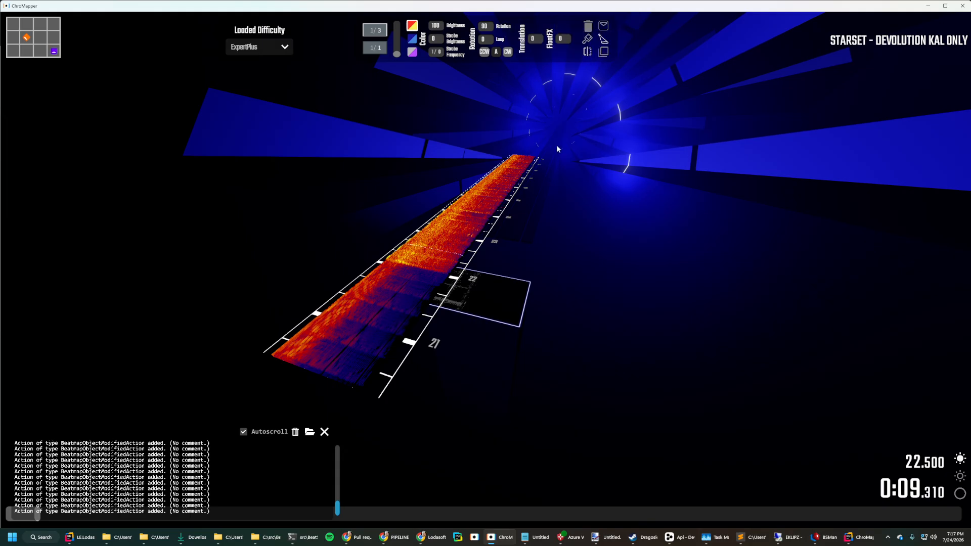
pyautogui.click(604, 55)
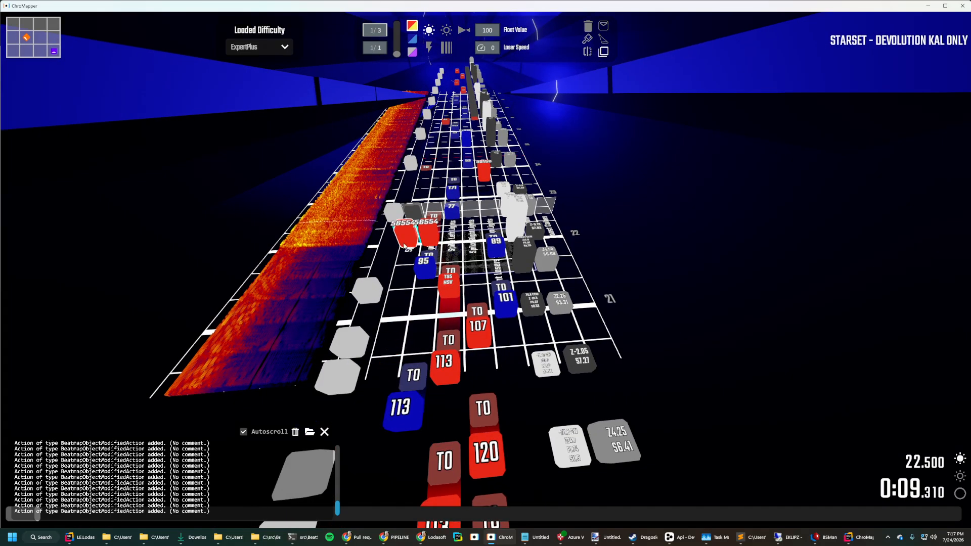
# Select the light and ring events from about beat 21 onward and mirror them back and forth twice.
pyautogui.keyDown('shift'); pyautogui.moveTo(385, 332); pyautogui.dragTo(483, 122); pyautogui.keyUp('shift')
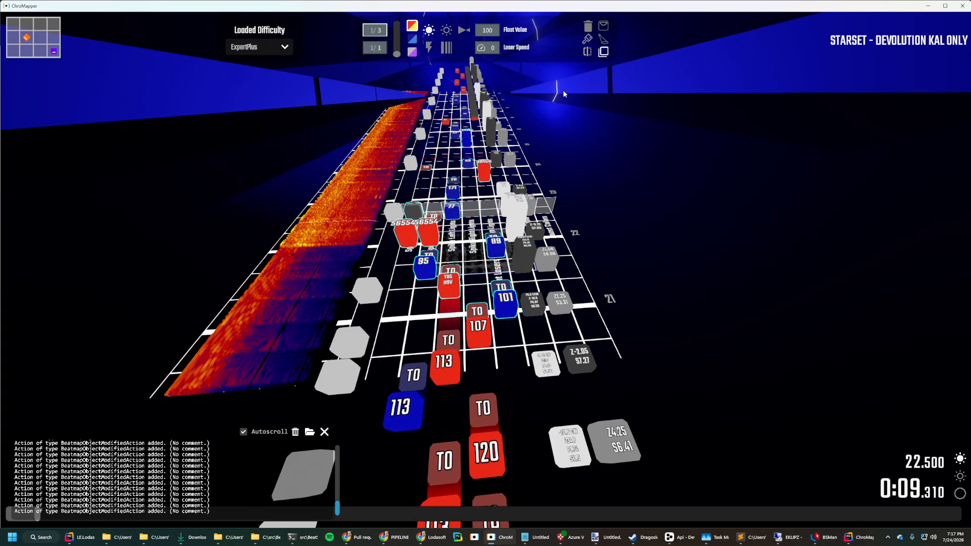
pyautogui.click(588, 53)
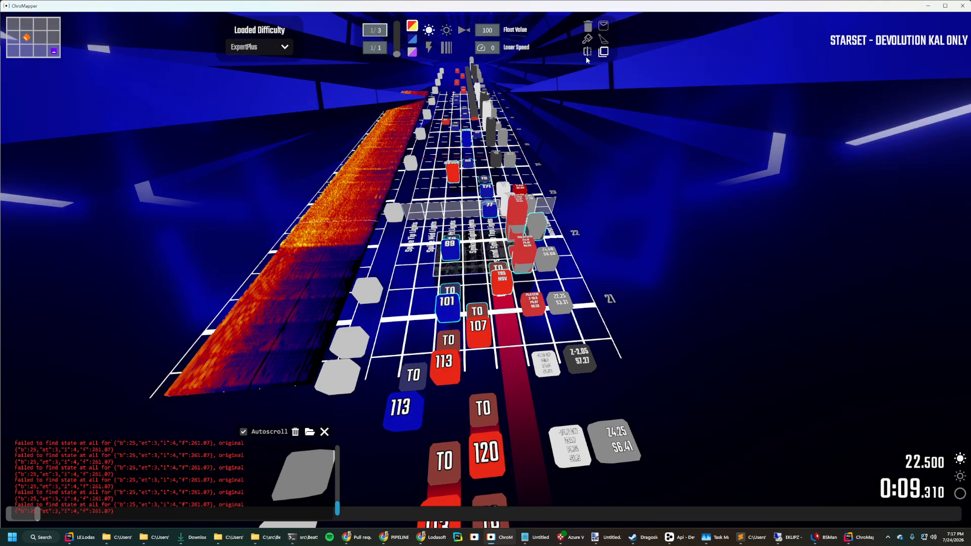
pyautogui.click(588, 53)
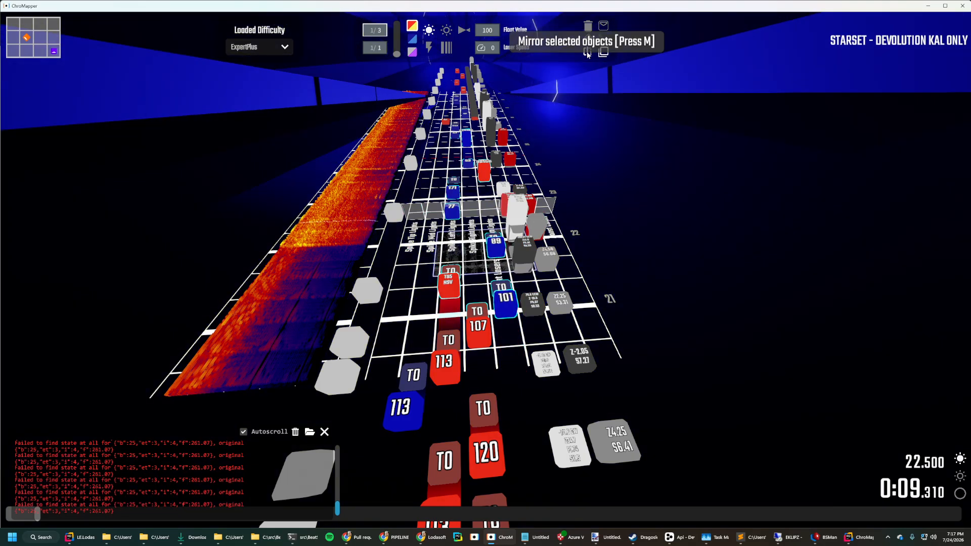
pyautogui.click(587, 52)
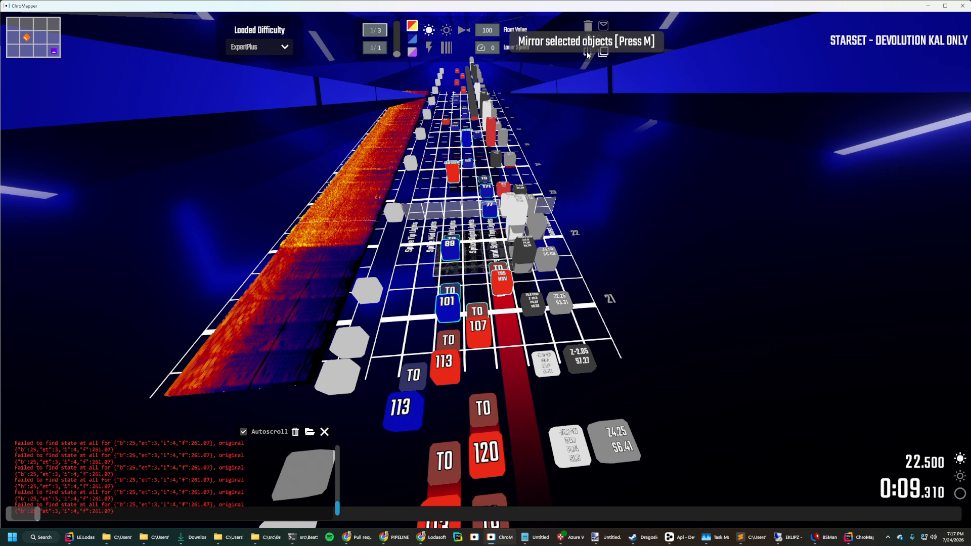
pyautogui.click(587, 52)
# Extend the selection to the blue T0 event before beat 21 and mirror the selected events back and forth once.
pyautogui.moveTo(566, 189); pyautogui.dragTo(542, 191, button='right')
pyautogui.press('a')
pyautogui.press('w')
pyautogui.press('s')
pyautogui.press('a')
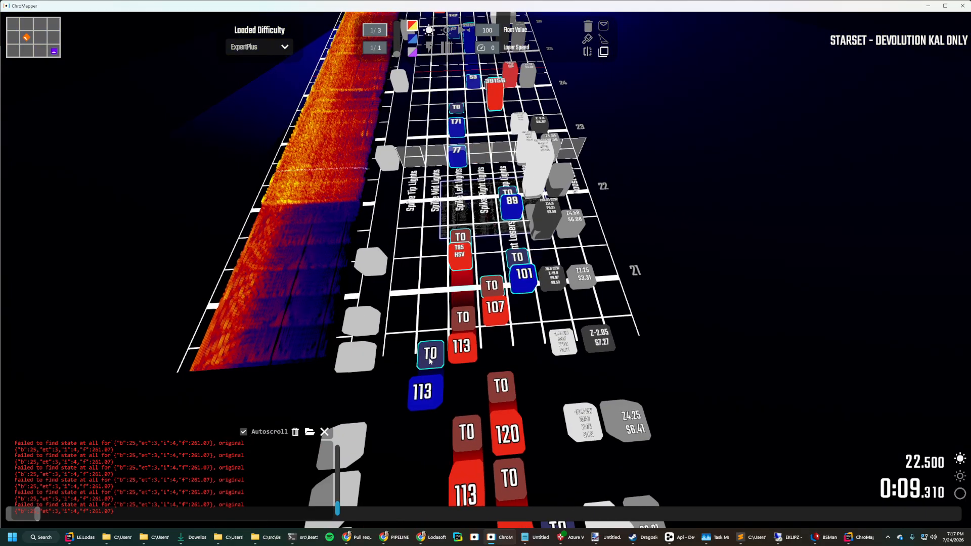
pyautogui.moveTo(404, 289); pyautogui.dragTo(405, 273, button='right')
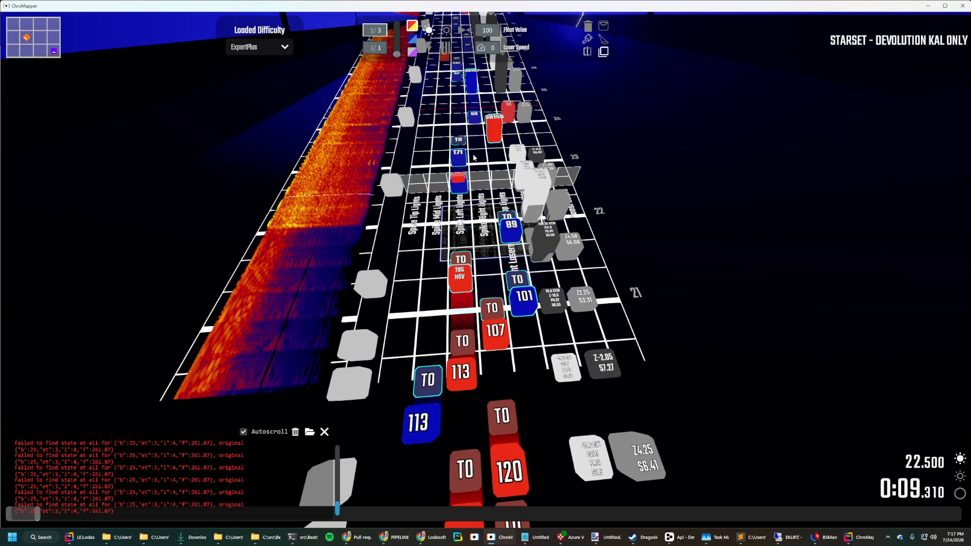
pyautogui.click(587, 57)
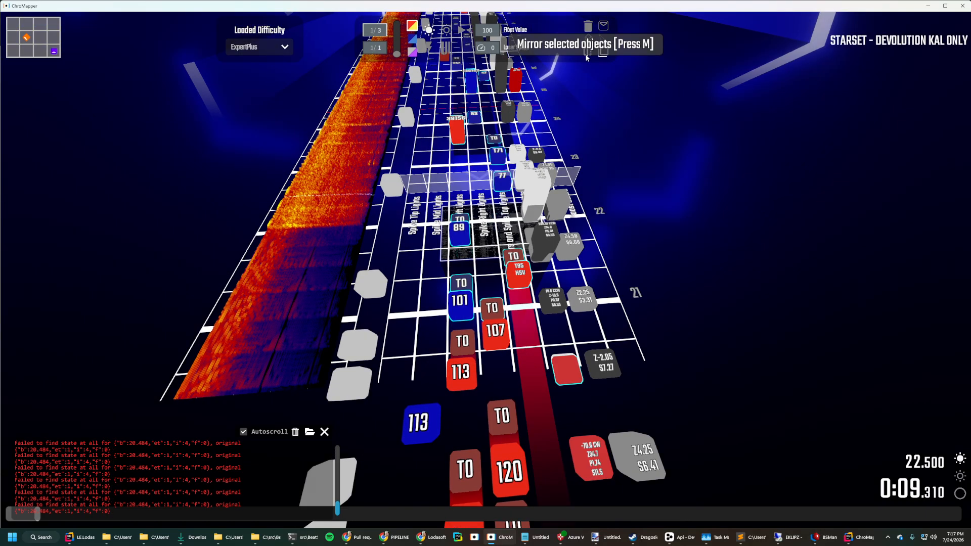
pyautogui.click(581, 61)
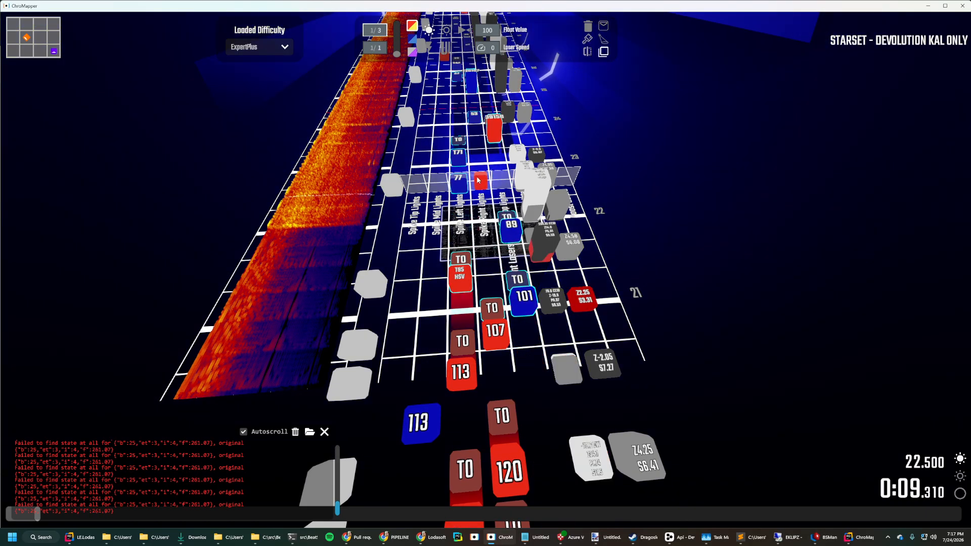
# Jump to the start of the song at beat 0.
pyautogui.moveTo(478, 180)
pyautogui.mouseDown(button='right')
pyautogui.moveTo(479, 167)
pyautogui.moveTo(478, 195)
pyautogui.moveTo(481, 148)
pyautogui.moveTo(477, 196)
pyautogui.mouseUp(button='right')
pyautogui.press('w')
pyautogui.press('s')
pyautogui.press('w')
pyautogui.press('d')
pyautogui.press('a')
pyautogui.press('d')
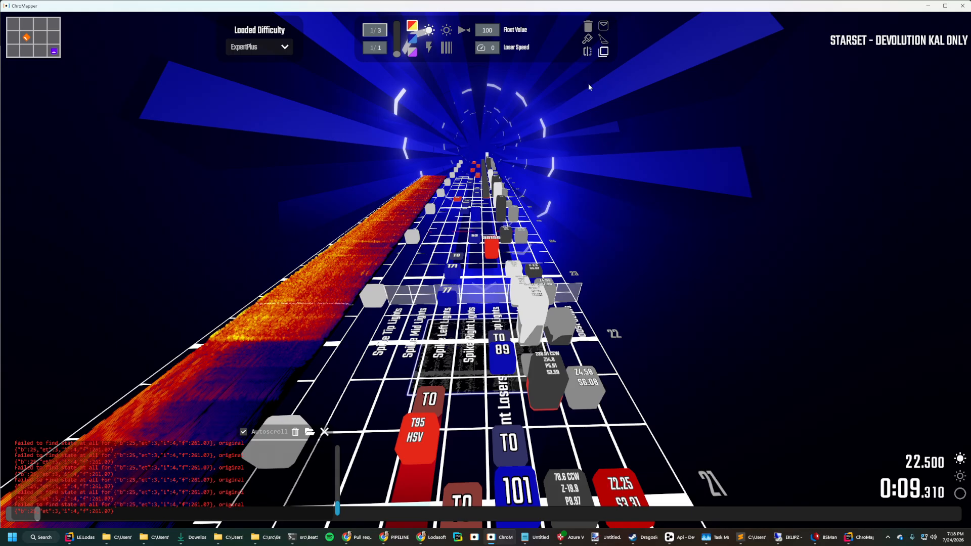
pyautogui.moveTo(429, 520); pyautogui.dragTo(6, 518)
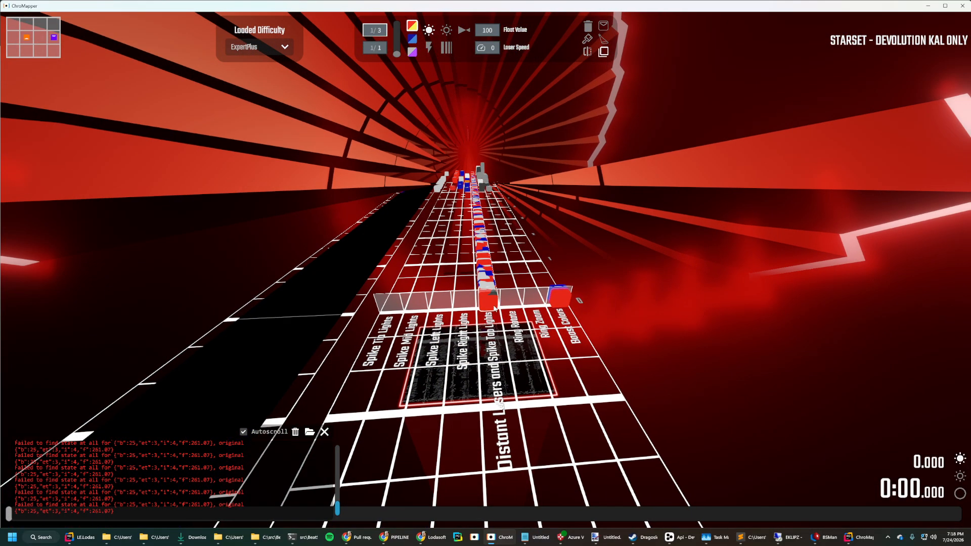
# Expand the Distant Lasers and Spike Top Lights lane into individual light ID lanes.
pyautogui.hotkey('alt', 'p')
pyautogui.press('d')
pyautogui.press('s')
pyautogui.moveTo(496, 292); pyautogui.dragTo(485, 273, button='right')
pyautogui.press('w')
# Preview the opening laser events by playing and scrubbing to beat 1.333 and back to beat 0.
pyautogui.press('space')
pyautogui.scroll(2, 526, 312)
pyautogui.moveTo(525, 312); pyautogui.dragTo(526, 218, button='right')
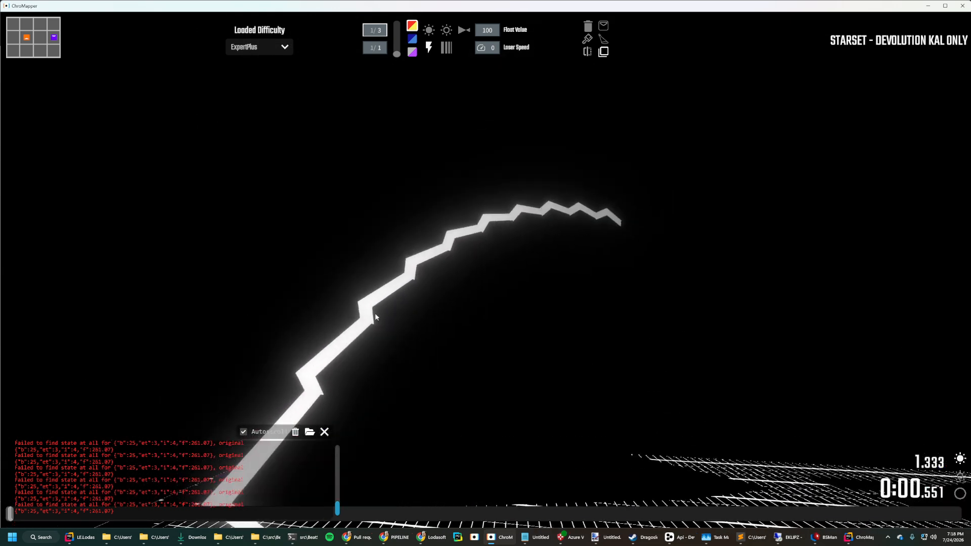
pyautogui.moveTo(375, 313); pyautogui.dragTo(364, 419, button='right')
pyautogui.scroll(-4, 394, 375)
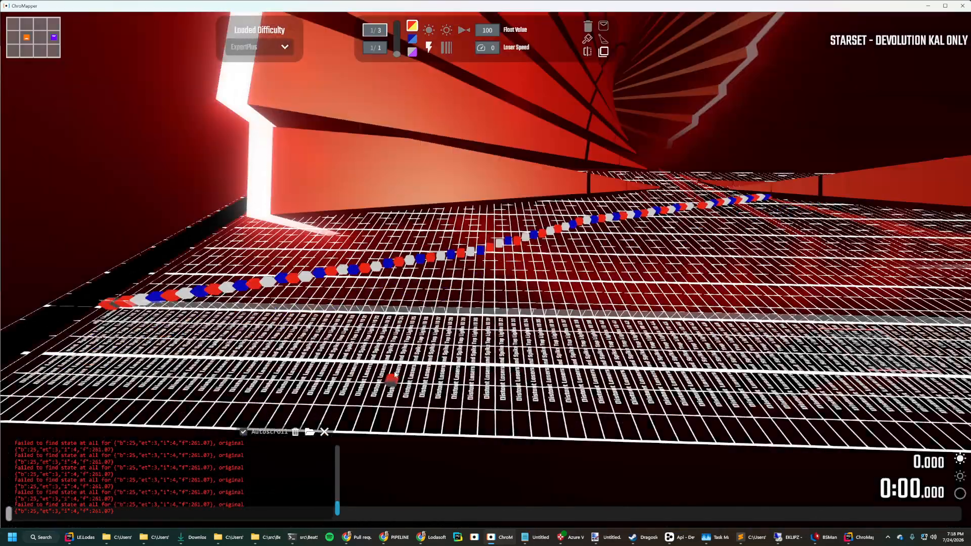
pyautogui.press('space')
pyautogui.press('space')
# Scrub through the light ID events to about beat 5.333 and back to beat 0 to examine the laser spiral.
pyautogui.moveTo(234, 269); pyautogui.dragTo(247, 298, button='right')
pyautogui.scroll(2, 373, 214)
pyautogui.moveTo(373, 214); pyautogui.dragTo(377, 215, button='right')
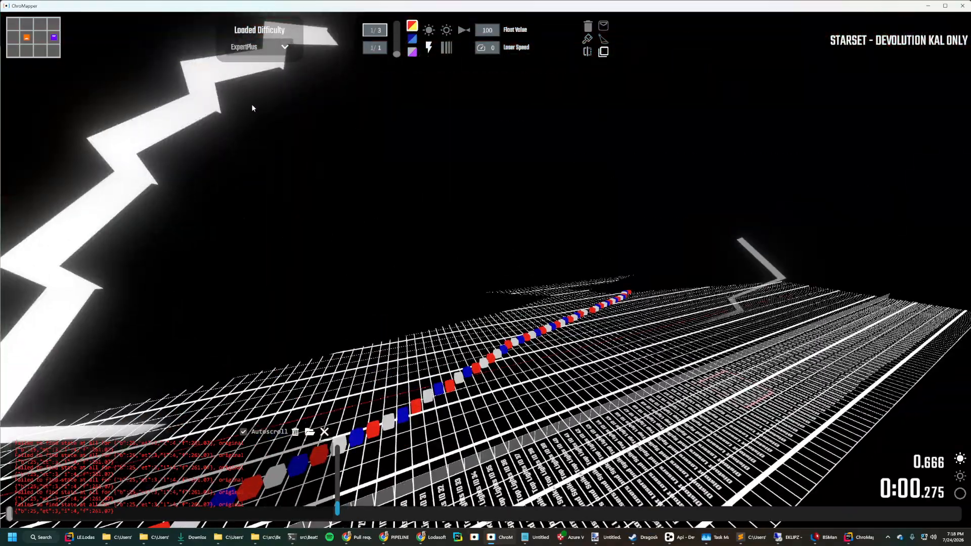
pyautogui.moveTo(595, 219); pyautogui.dragTo(597, 256, button='right')
pyautogui.scroll(14, 596, 256)
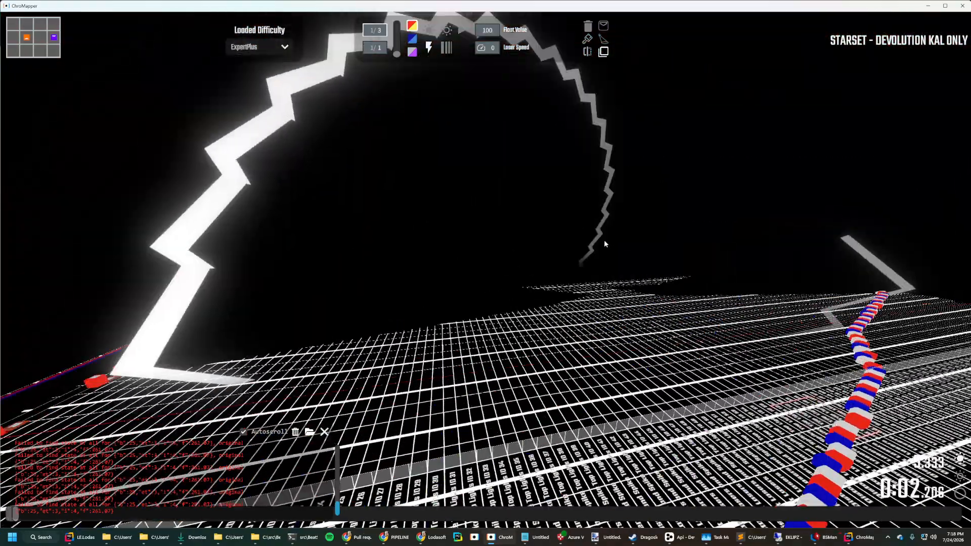
pyautogui.moveTo(512, 171)
pyautogui.mouseDown(button='right')
pyautogui.moveTo(520, 228)
pyautogui.moveTo(631, 232)
pyautogui.moveTo(512, 175)
pyautogui.moveTo(460, 177)
pyautogui.moveTo(445, 222)
pyautogui.moveTo(520, 187)
pyautogui.mouseUp(button='right')
pyautogui.scroll(-16, 520, 187)
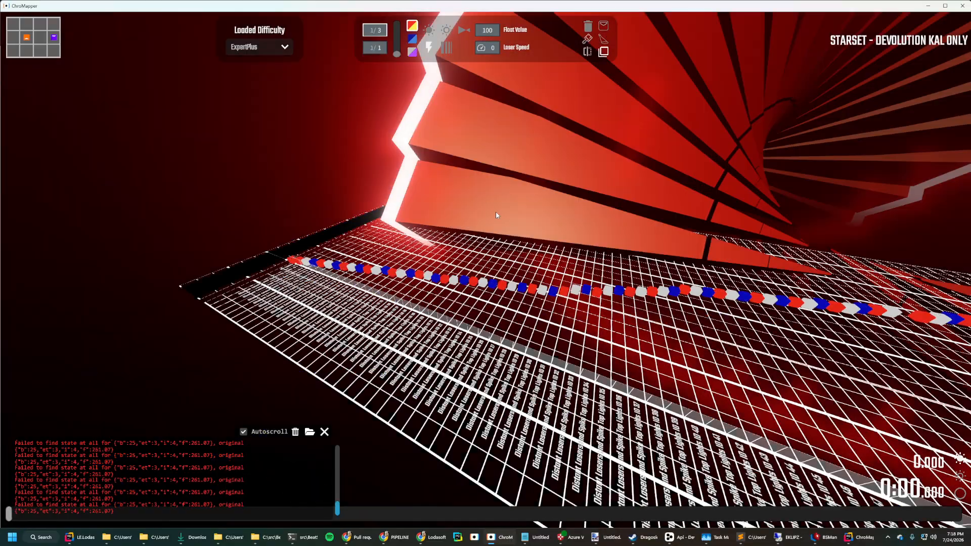
# Select a middle run of the diagonal light ID events and shift them several lanes toward the higher light IDs.
pyautogui.press('a')
pyautogui.moveTo(458, 314); pyautogui.dragTo(501, 314, button='right')
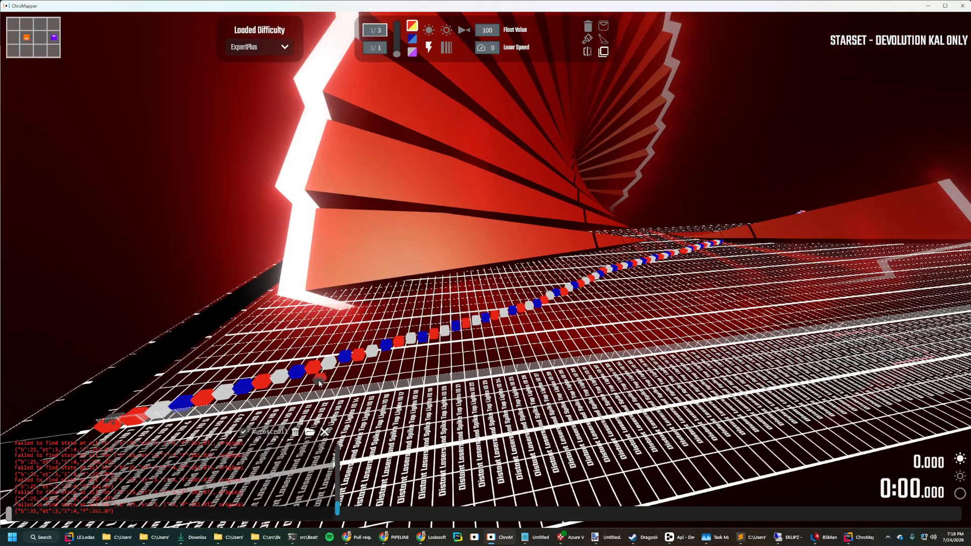
pyautogui.keyDown('ctrl'); pyautogui.moveTo(295, 385); pyautogui.dragTo(529, 292); pyautogui.keyUp('ctrl')
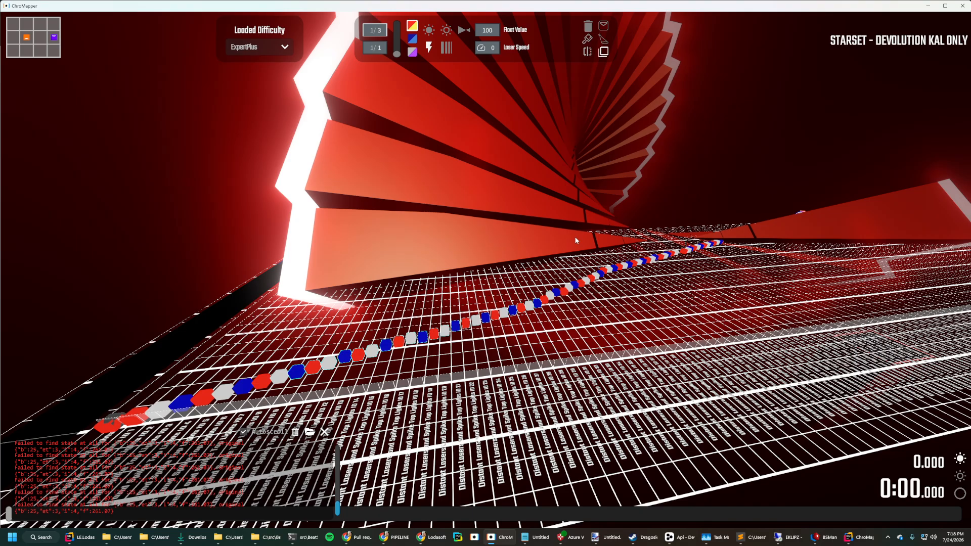
pyautogui.hotkey('ctrl', 'Right')
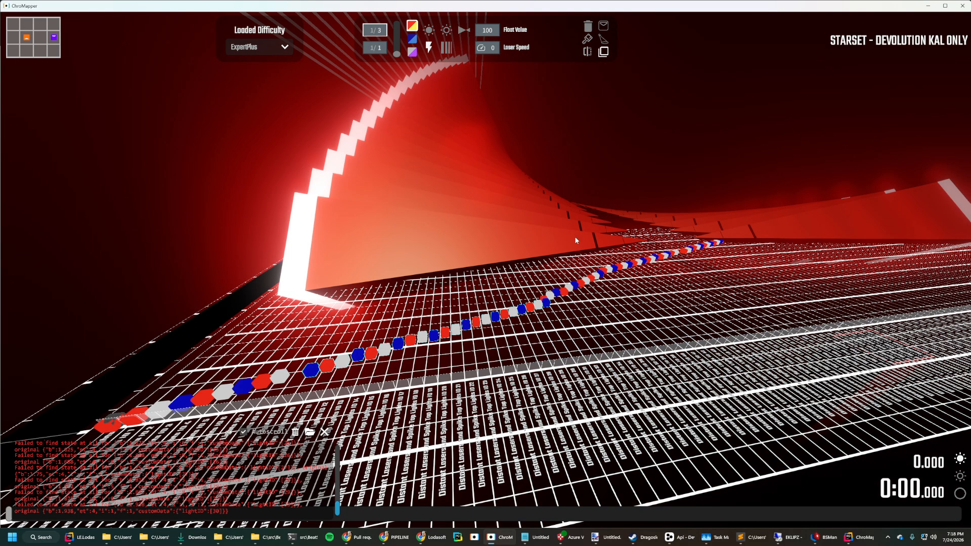
pyautogui.hotkey('ctrl', 'Right')
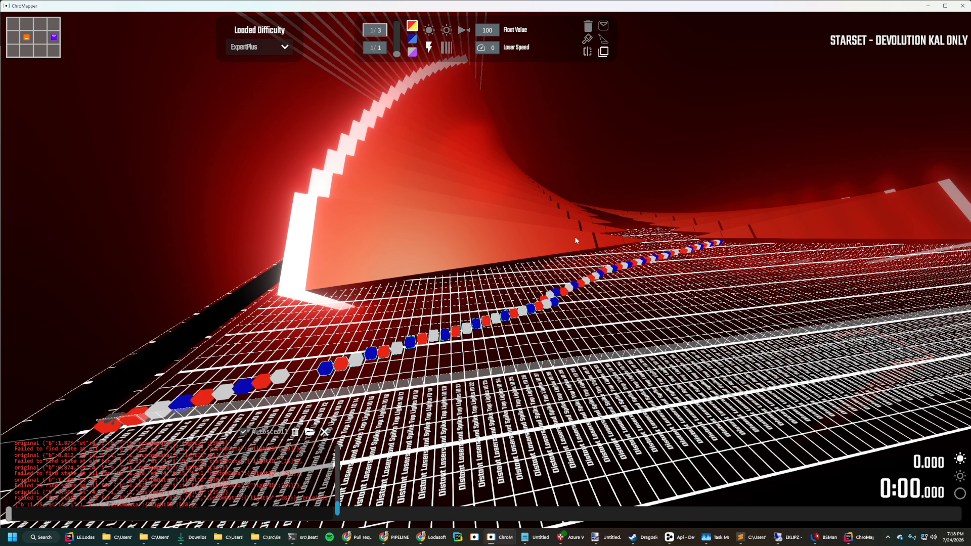
pyautogui.hotkey('ctrl', 'Right')
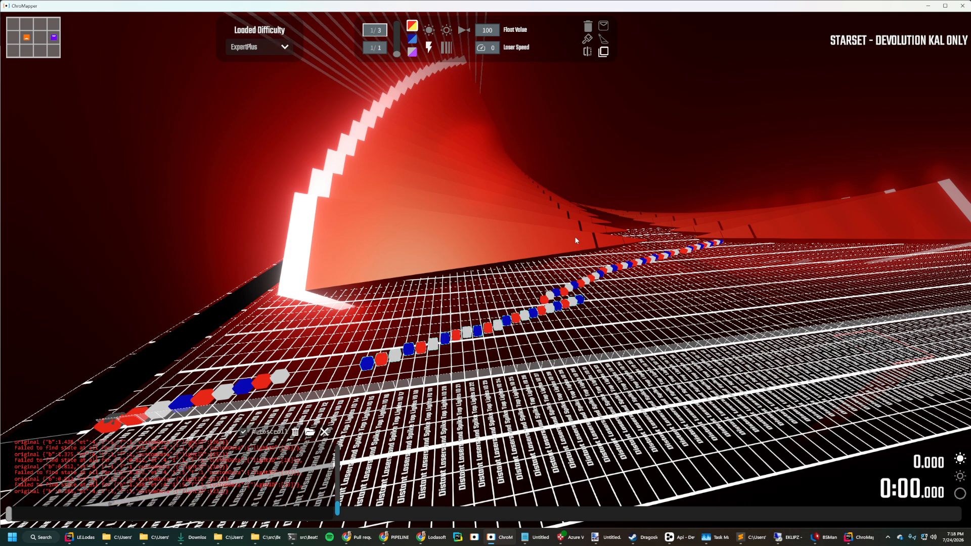
pyautogui.hotkey('ctrl', 'Right')
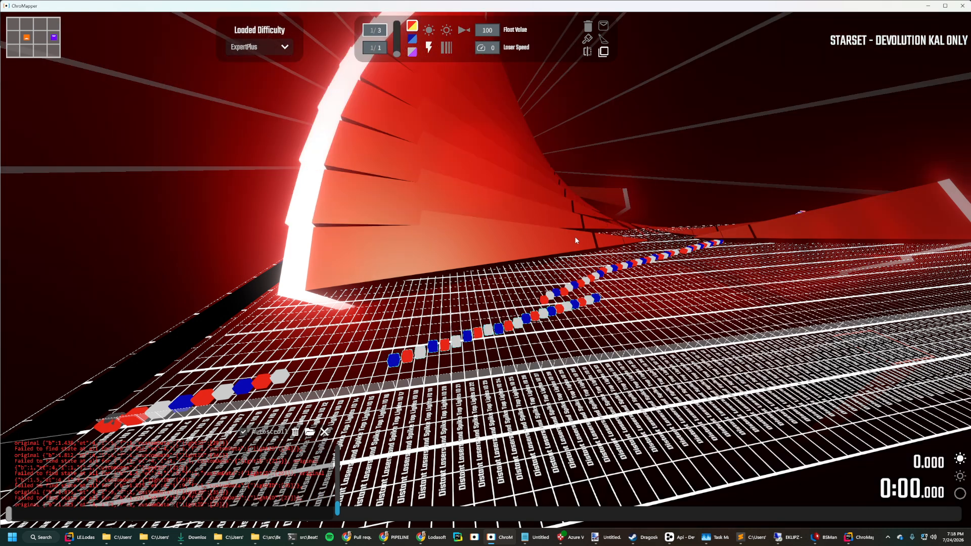
pyautogui.hotkey('ctrl', 'Right')
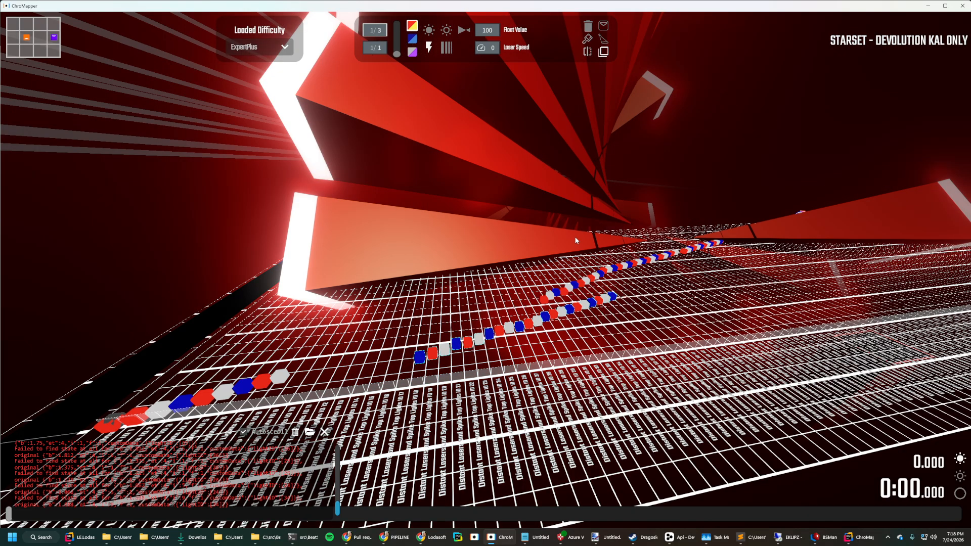
# Shift the selected run of light ID events several lanes toward the higher light IDs and inspect its new position.
pyautogui.hotkey('ctrl', 'Right')
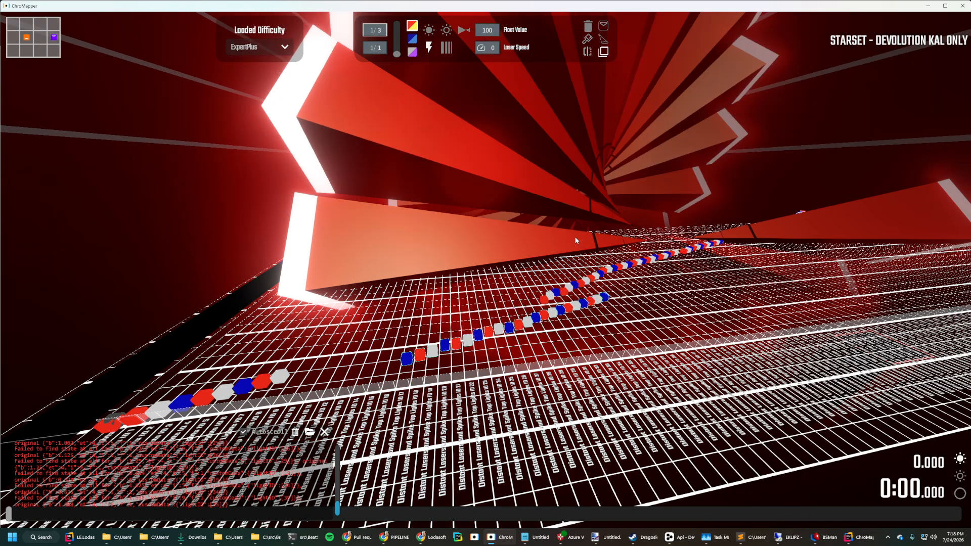
pyautogui.hotkey('ctrl', 'Right')
pyautogui.hotkey('ctrl', 'Right')
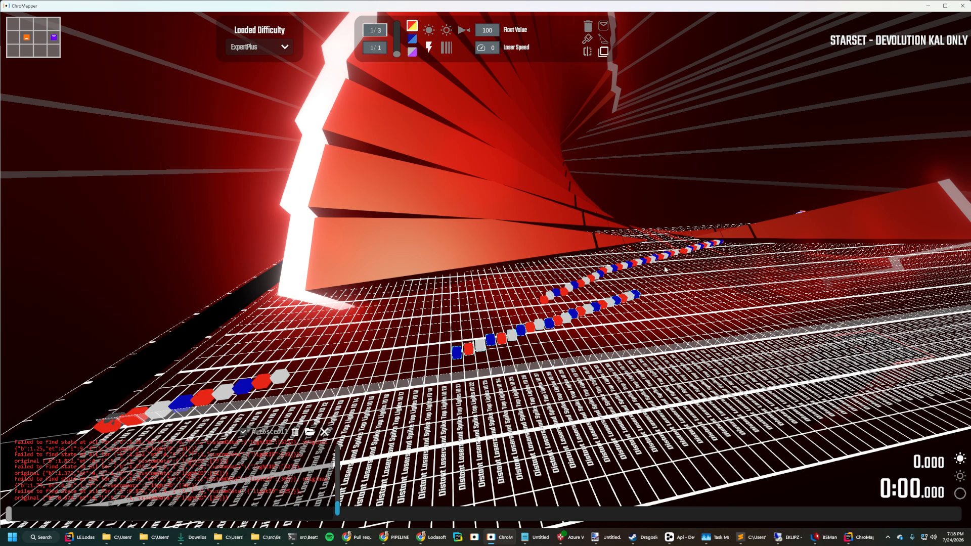
pyautogui.hotkey('ctrl', 'Right')
pyautogui.press('w')
pyautogui.moveTo(768, 278)
pyautogui.mouseDown(button='right')
pyautogui.moveTo(859, 277)
pyautogui.moveTo(763, 285)
pyautogui.mouseUp(button='right')
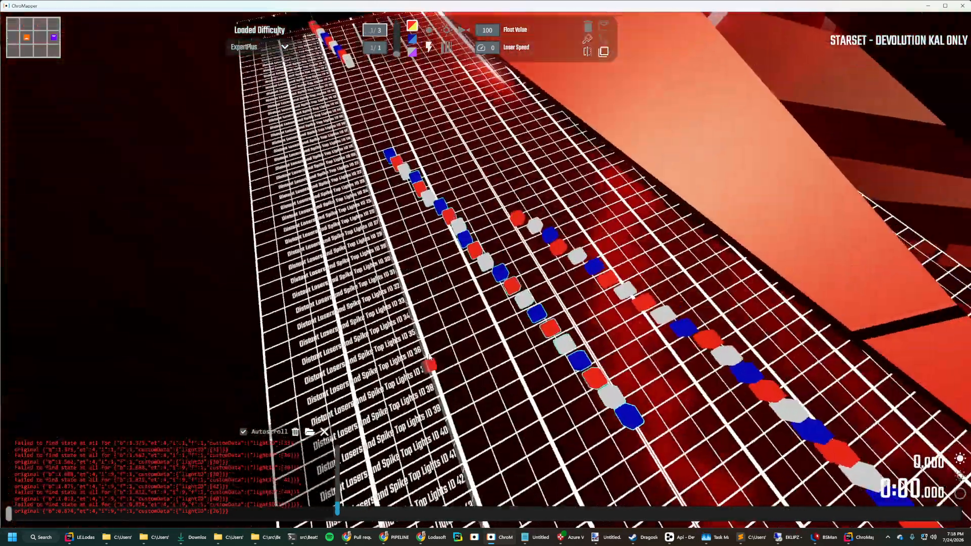
pyautogui.moveTo(484, 369); pyautogui.dragTo(561, 382, button='right')
pyautogui.press('w')
pyautogui.press('s')
pyautogui.press('w')
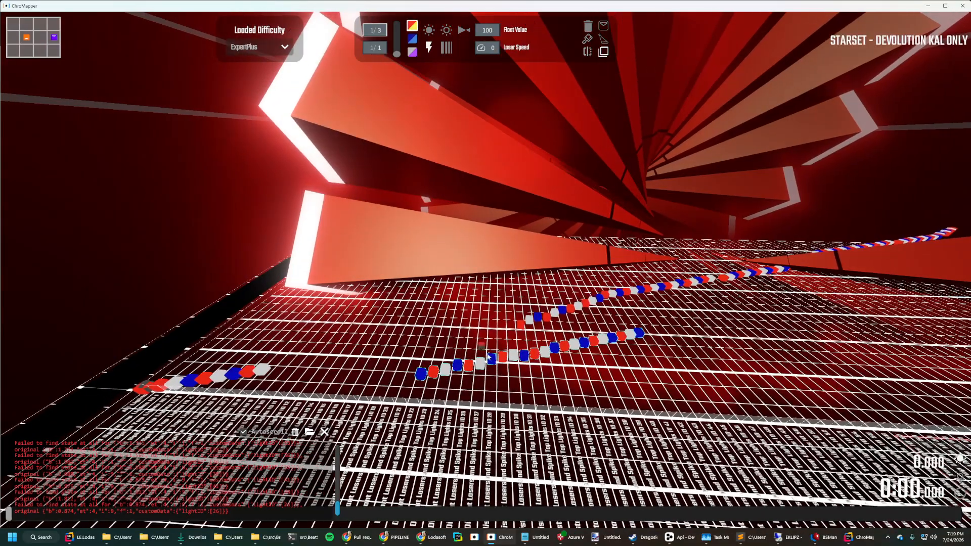
# Shift the selected run of light ID events many lanes back toward the lower light IDs.
pyautogui.hotkey('ctrl', 'Left')
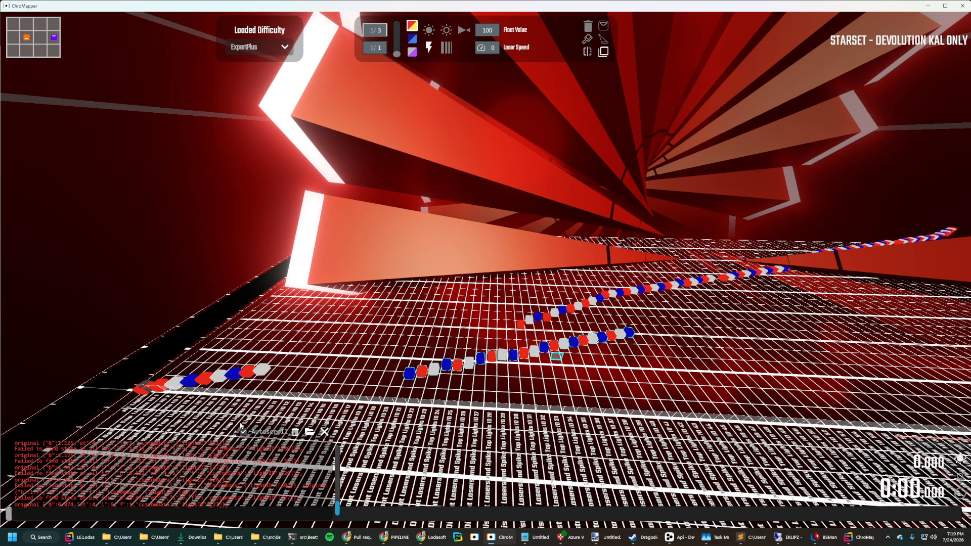
pyautogui.hotkey('ctrl', 'Left')
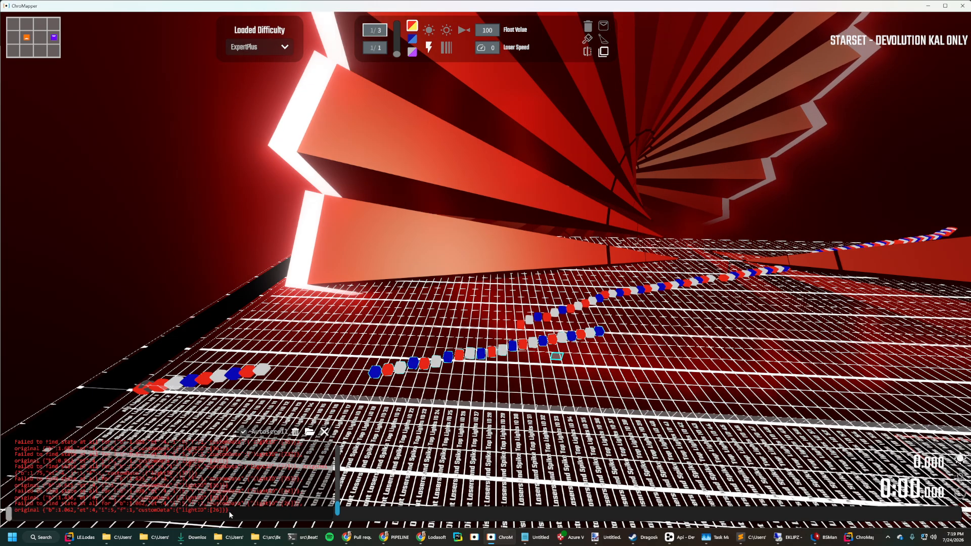
pyautogui.scroll(10, 202, 498)
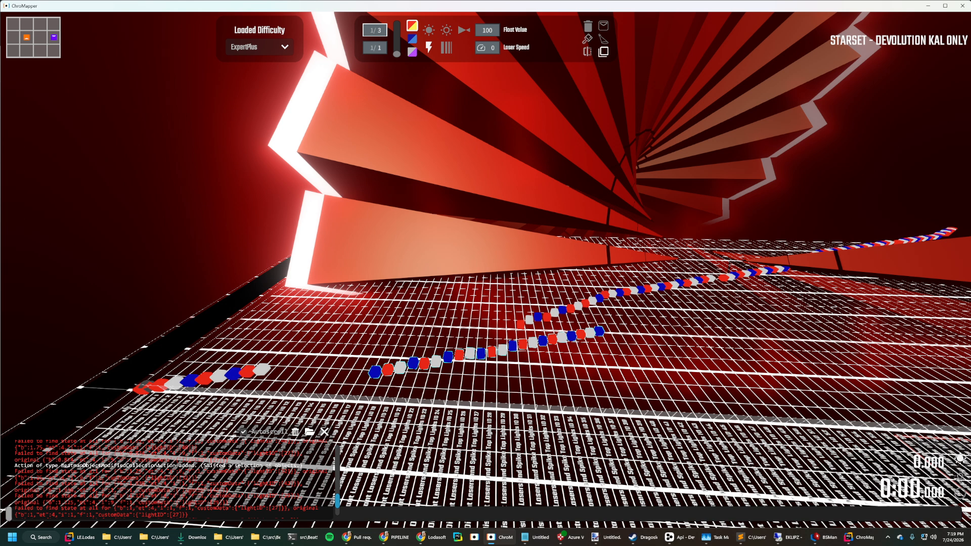
pyautogui.moveTo(424, 418); pyautogui.dragTo(454, 390, button='right')
pyautogui.hotkey('ctrl', 'Left')
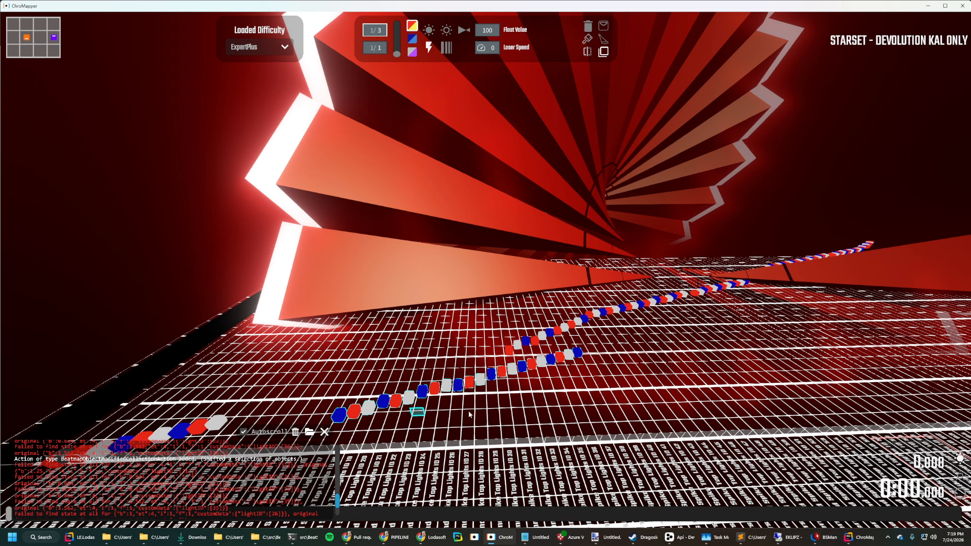
pyautogui.hotkey('ctrl', 'Left')
pyautogui.hotkey('ctrl', 'Left')
pyautogui.hotkey('ctrl', 'Left')
pyautogui.hotkey('ctrl', 'Left')
pyautogui.hotkey('ctrl', 'Left')
pyautogui.hotkey('ctrl', 'Left')
pyautogui.press('w')
pyautogui.moveTo(468, 415); pyautogui.dragTo(431, 416, button='right')
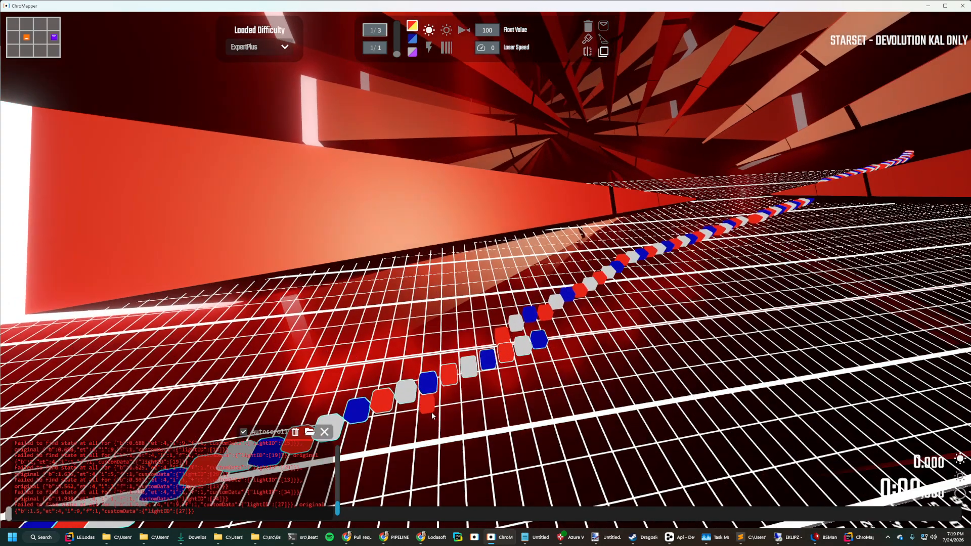
# Try inverting the colour and adjusting the value of a single white event within the selected run.
pyautogui.middleClick(467, 369)
pyautogui.middleClick(468, 371)
pyautogui.middleClick(468, 372)
pyautogui.keyDown('alt'); pyautogui.scroll(-1, 468, 372); pyautogui.keyUp('alt')
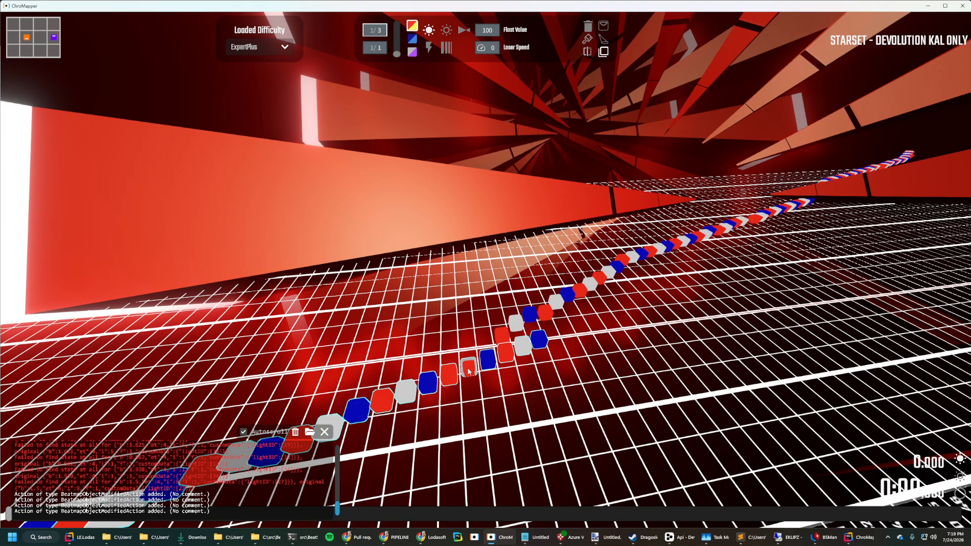
pyautogui.keyDown('alt'); pyautogui.scroll(-1, 469, 372); pyautogui.keyUp('alt')
pyautogui.keyDown('alt'); pyautogui.scroll(5, 467, 371); pyautogui.keyUp('alt')
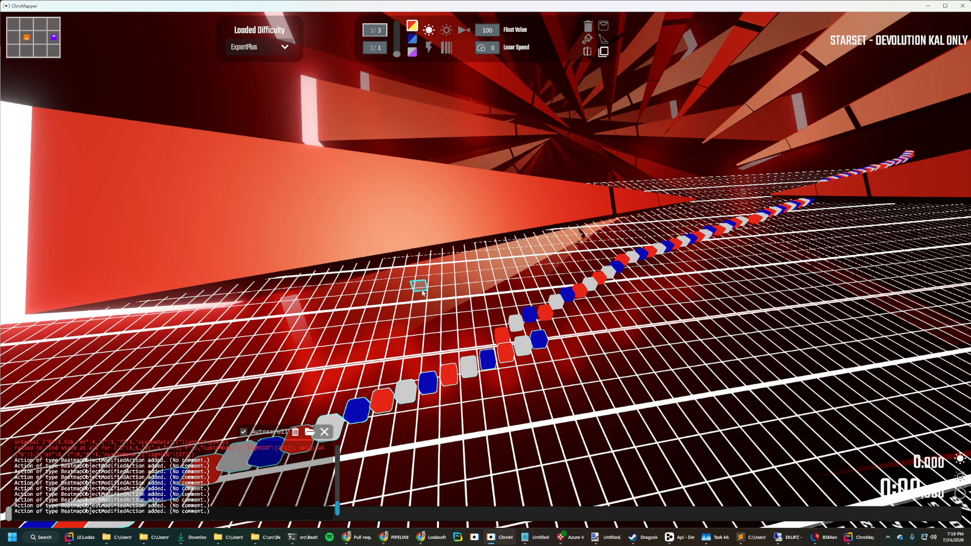
pyautogui.press('Tab')
pyautogui.press('Tab')
pyautogui.press('Tab')
pyautogui.press('Tab')
pyautogui.press('Tab')
pyautogui.press('Escape')
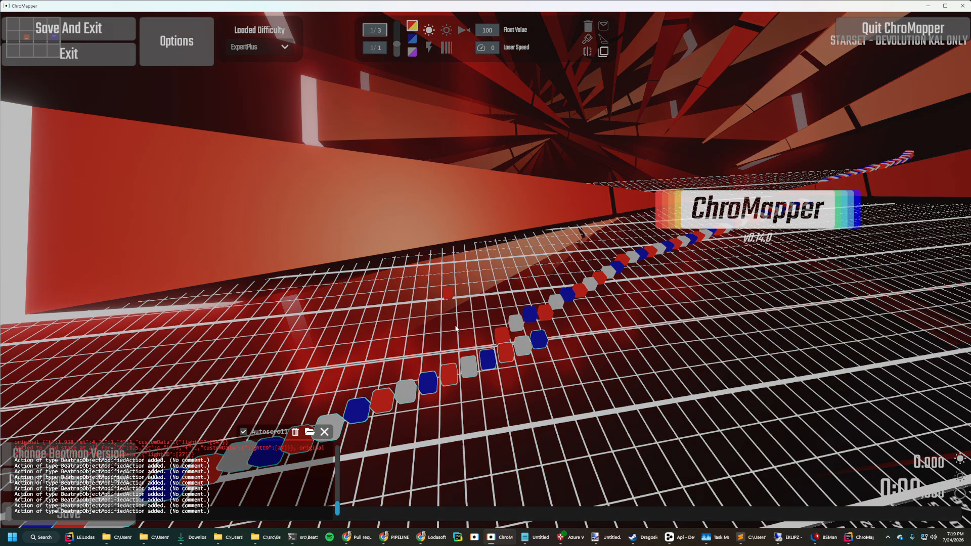
pyautogui.press('Escape')
pyautogui.press('Escape')
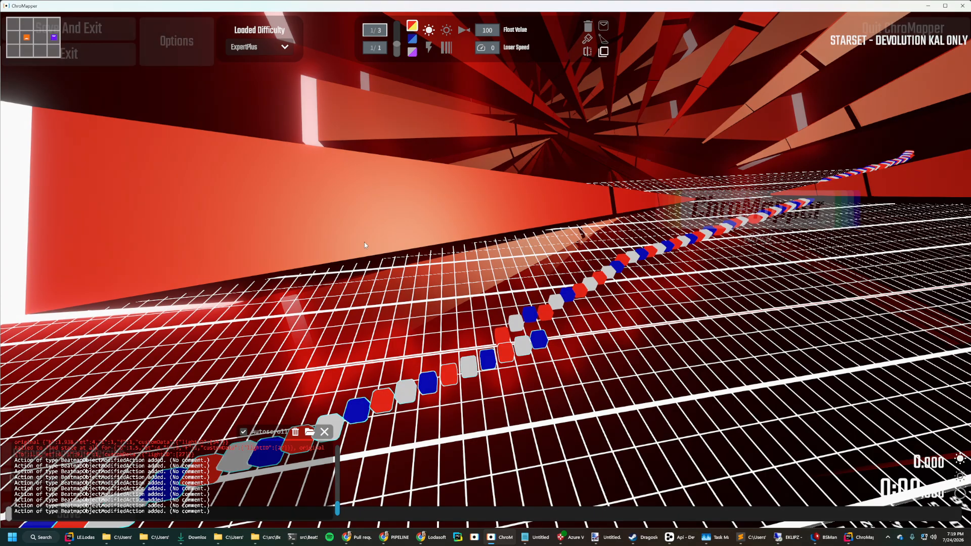
pyautogui.press('Escape')
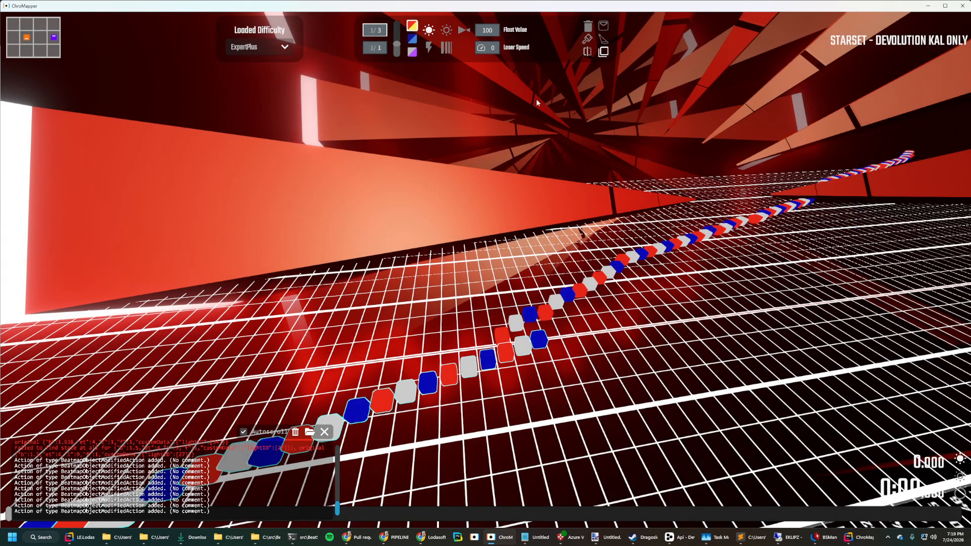
# Exit the current map and open the Expert+ difficulty of 2 GLS Strobe Test in the editor.
pyautogui.press('Escape')
pyautogui.click(81, 56)
pyautogui.click(411, 288)
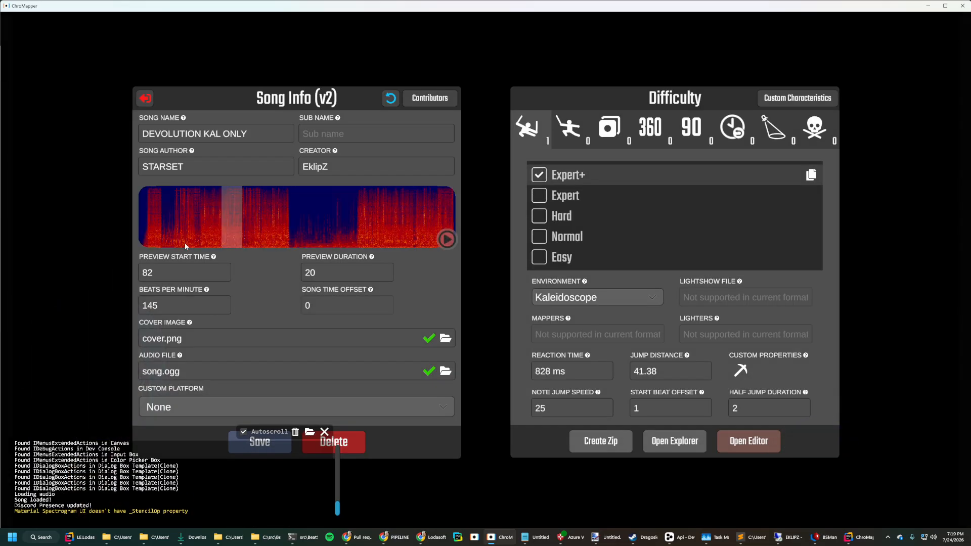
pyautogui.click(145, 98)
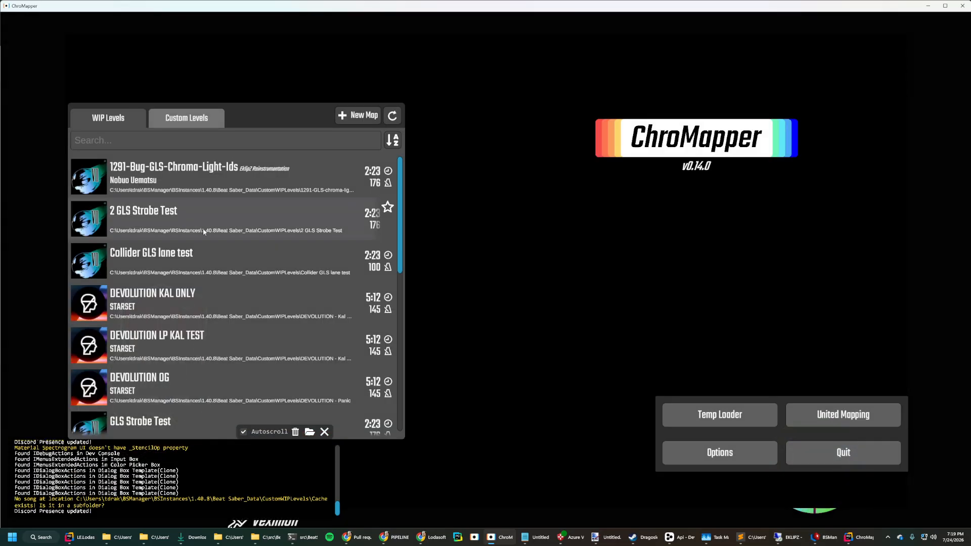
pyautogui.click(212, 289)
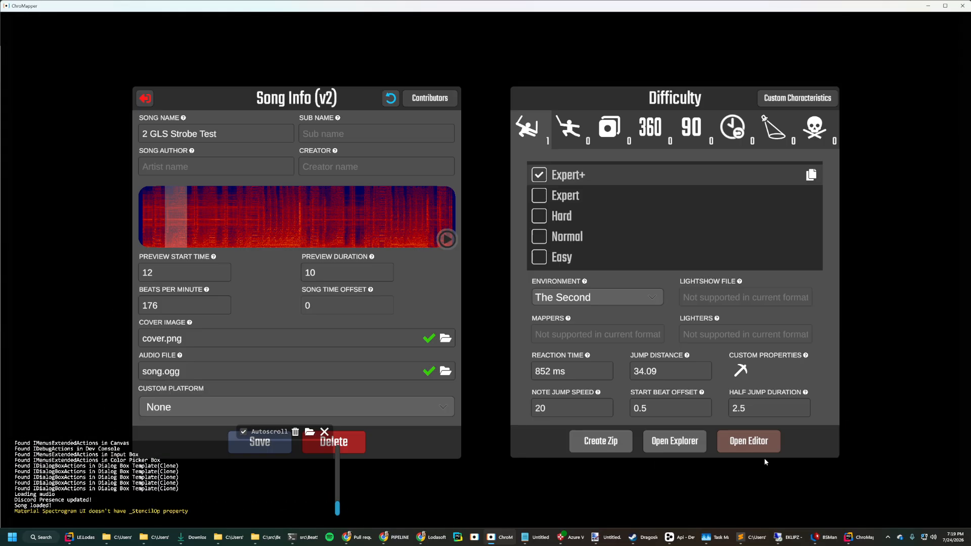
pyautogui.click(750, 441)
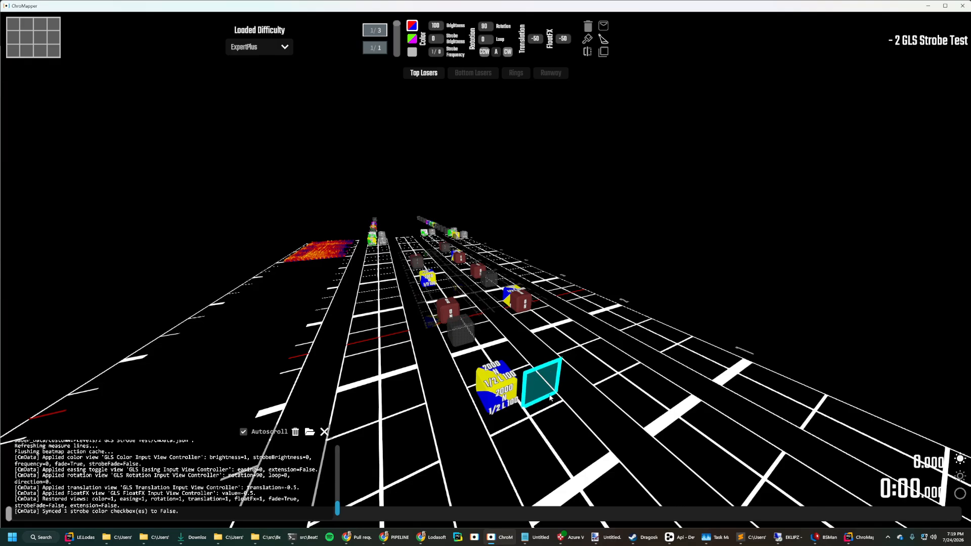
# Raise the strobe brightness of the first yellow and blue group colour event well above 100 and lower it to just under 100.
pyautogui.keyDown('alt'); pyautogui.scroll(12, 505, 398); pyautogui.keyUp('alt')
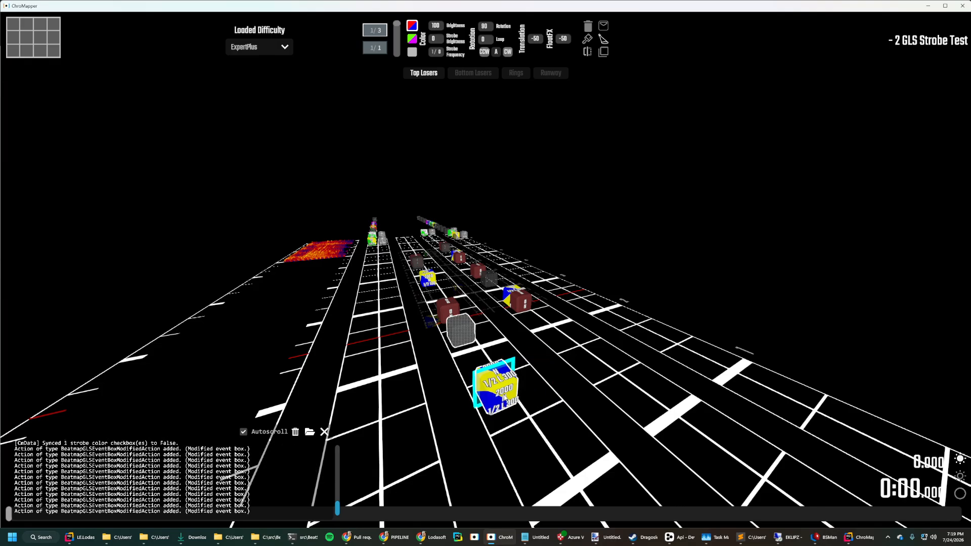
pyautogui.keyDown('alt'); pyautogui.scroll(-3, 504, 398); pyautogui.keyUp('alt')
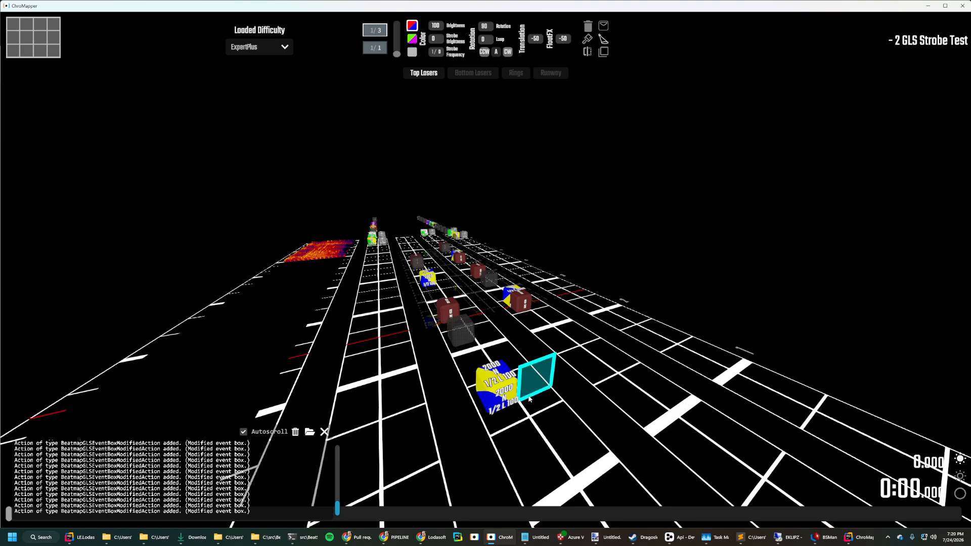
pyautogui.keyDown('alt'); pyautogui.scroll(-2, 510, 394); pyautogui.keyUp('alt')
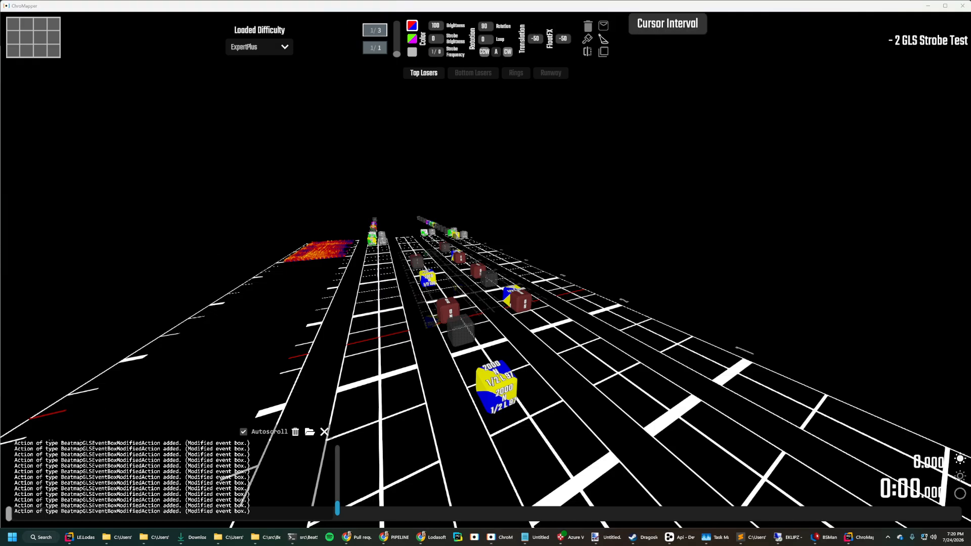
# Examine the first group colour and rotation events from several angles around the lanes.
pyautogui.moveTo(720, 300); pyautogui.dragTo(313, 373, button='right')
pyautogui.press('d')
pyautogui.press('a')
pyautogui.press('s')
pyautogui.press('s')
pyautogui.press('w')
pyautogui.press('d')
pyautogui.press('a')
pyautogui.press('s')
pyautogui.press('w')
pyautogui.press('d')
pyautogui.press('w')
pyautogui.press('a')
pyautogui.press('s')
pyautogui.press('a')
pyautogui.moveTo(611, 376); pyautogui.dragTo(657, 354, button='right')
pyautogui.press('d')
pyautogui.press('d')
pyautogui.press('a')
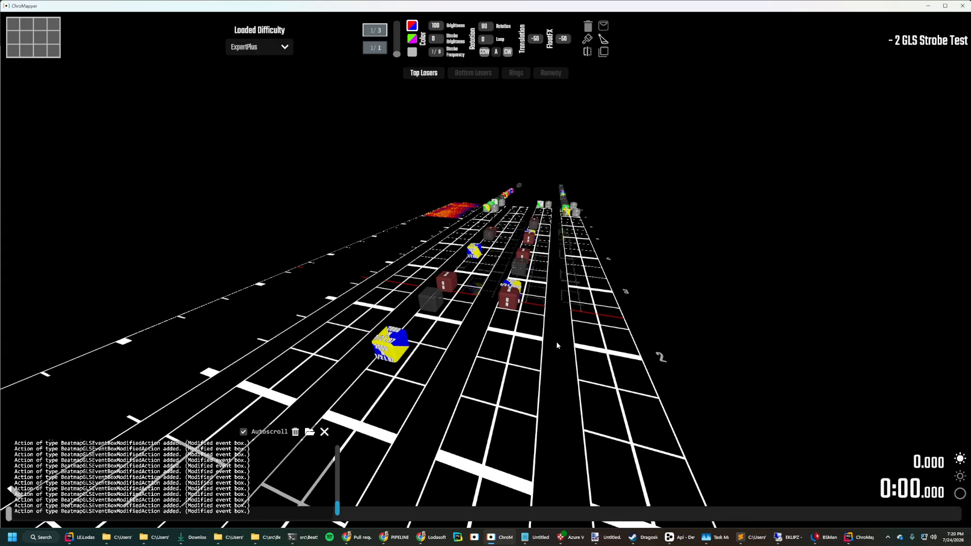
# Play the strobe test from the start to beat 8.333 to preview its lighting.
pyautogui.moveTo(556, 341); pyautogui.dragTo(551, 318, button='right')
pyautogui.press('s')
pyautogui.press('a')
pyautogui.press('s')
pyautogui.press('space')
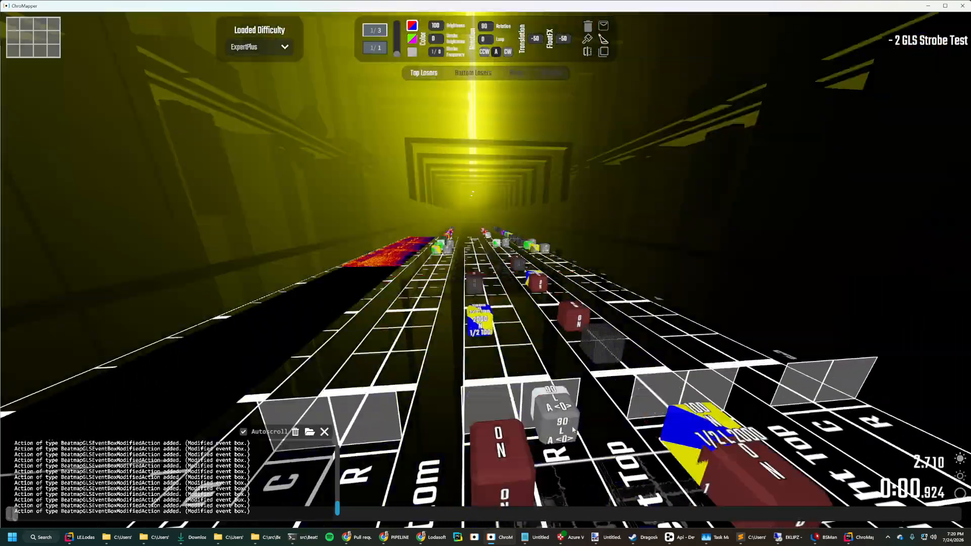
pyautogui.press('space')
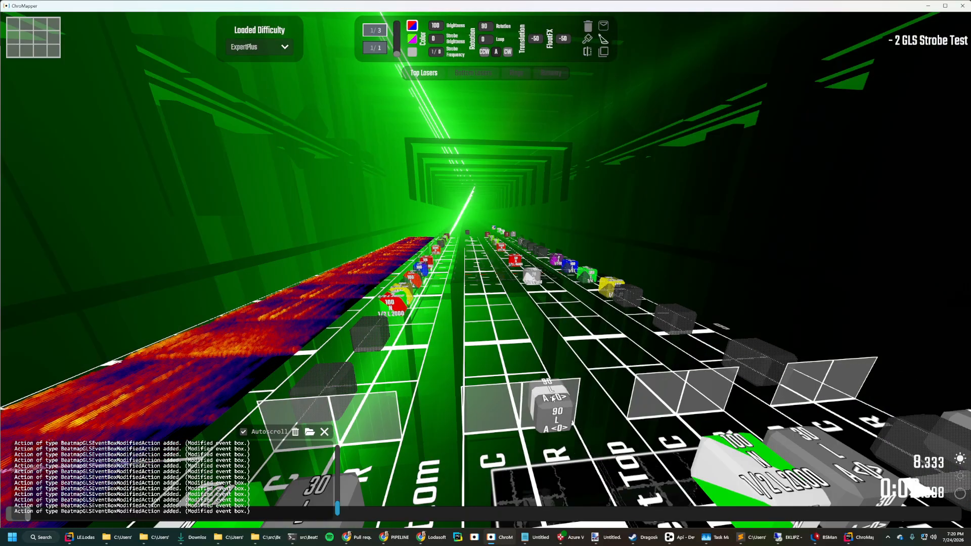
# Examine the colour strobe and rotation events across the top and bottom laser lanes around beat 8.333.
pyautogui.press('d')
pyautogui.moveTo(569, 416); pyautogui.dragTo(550, 386, button='right')
pyautogui.press('d')
pyautogui.press('a')
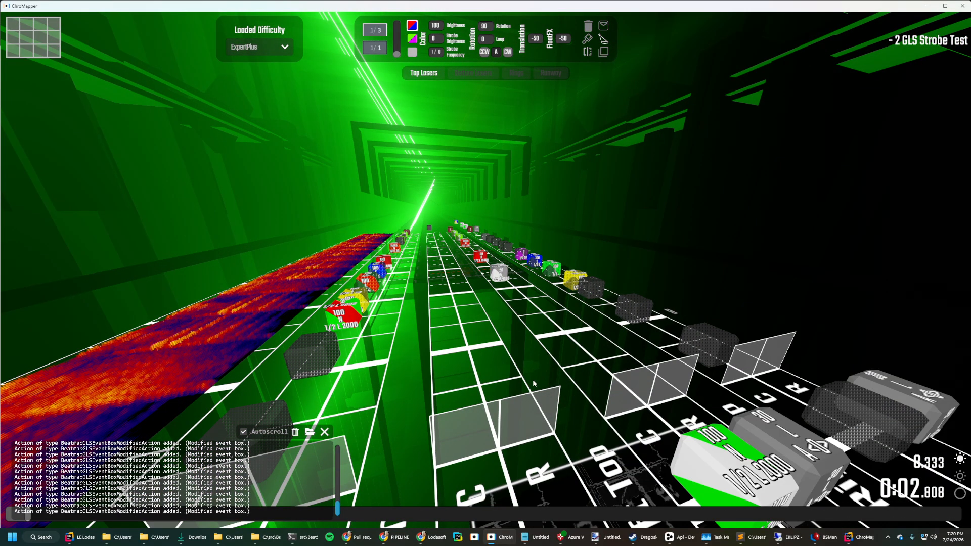
pyautogui.click(526, 410)
pyautogui.moveTo(526, 410); pyautogui.dragTo(502, 352)
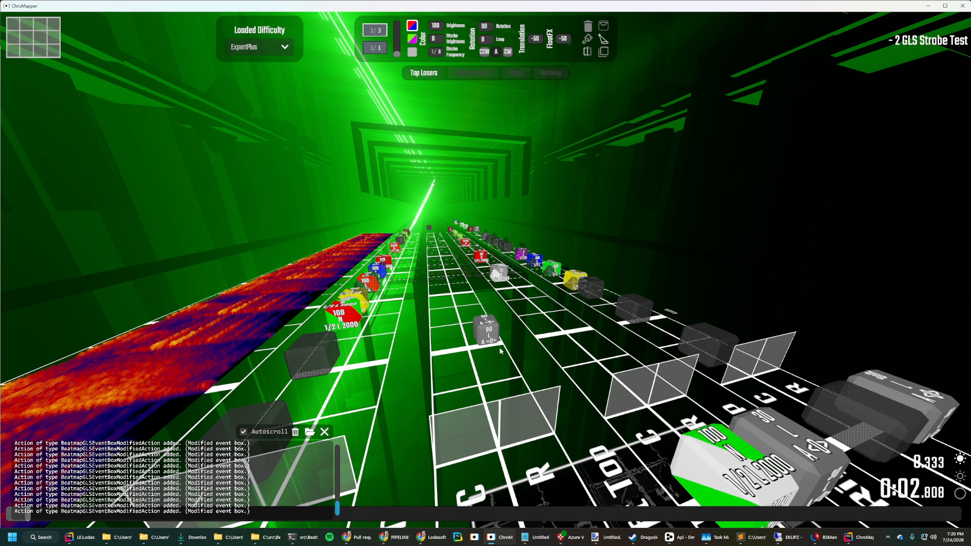
pyautogui.press('w')
pyautogui.moveTo(463, 288); pyautogui.dragTo(416, 196, button='right')
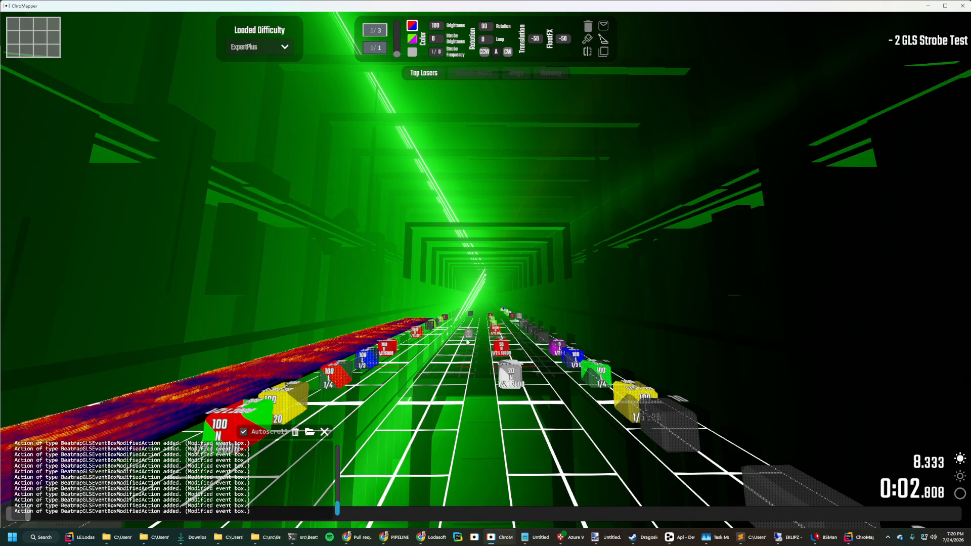
pyautogui.press('s')
pyautogui.moveTo(468, 335); pyautogui.dragTo(468, 334, button='right')
pyautogui.press('a')
pyautogui.press('d')
pyautogui.press('s')
pyautogui.press('w')
pyautogui.press('d')
pyautogui.press('w')
pyautogui.press('a')
pyautogui.press('s')
pyautogui.middleClick(448, 365)
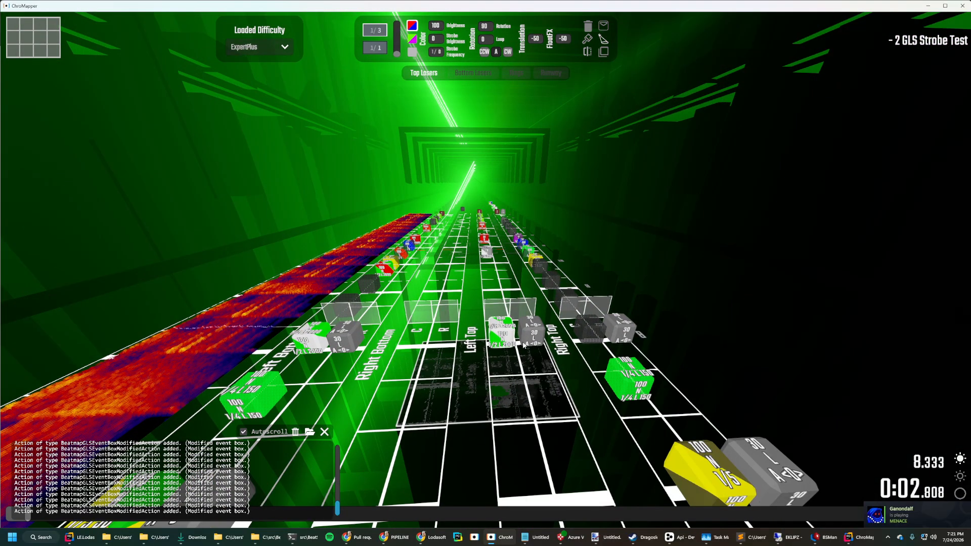